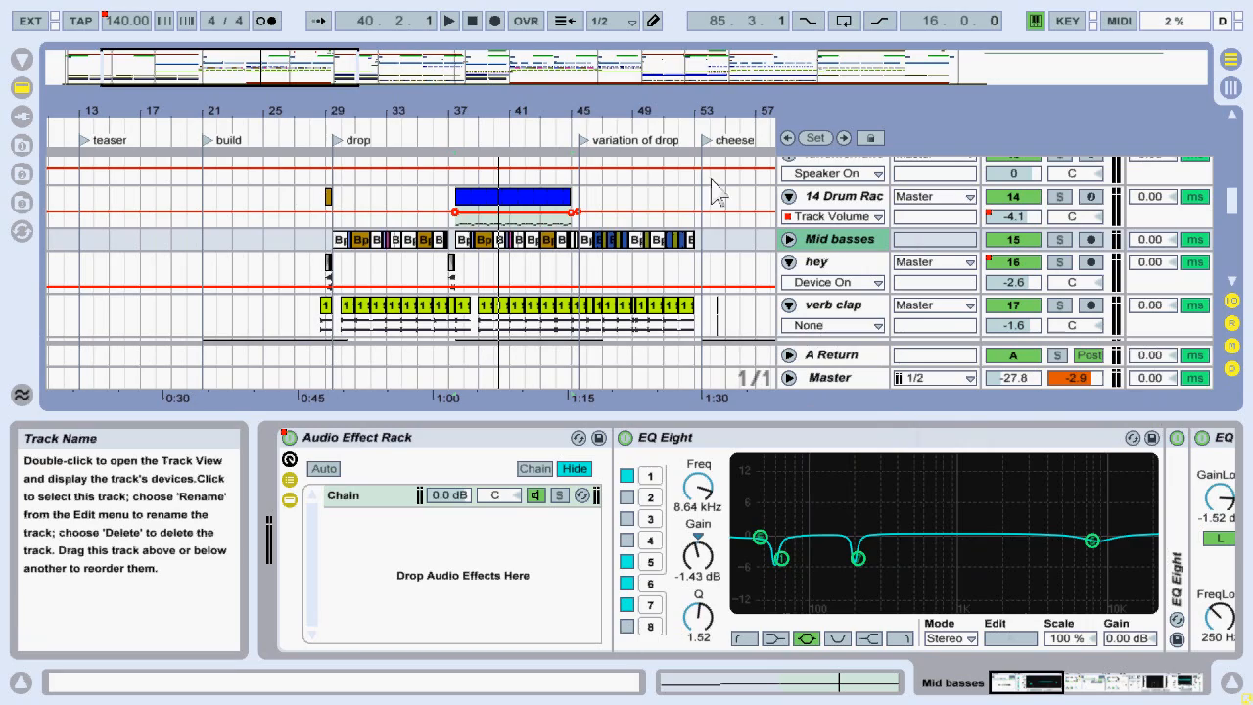
Unfold the Mid basses track, enlarge it, and zoom the arrangement in on the first drop.
drag(515, 78, 235, 86)
click(849, 242)
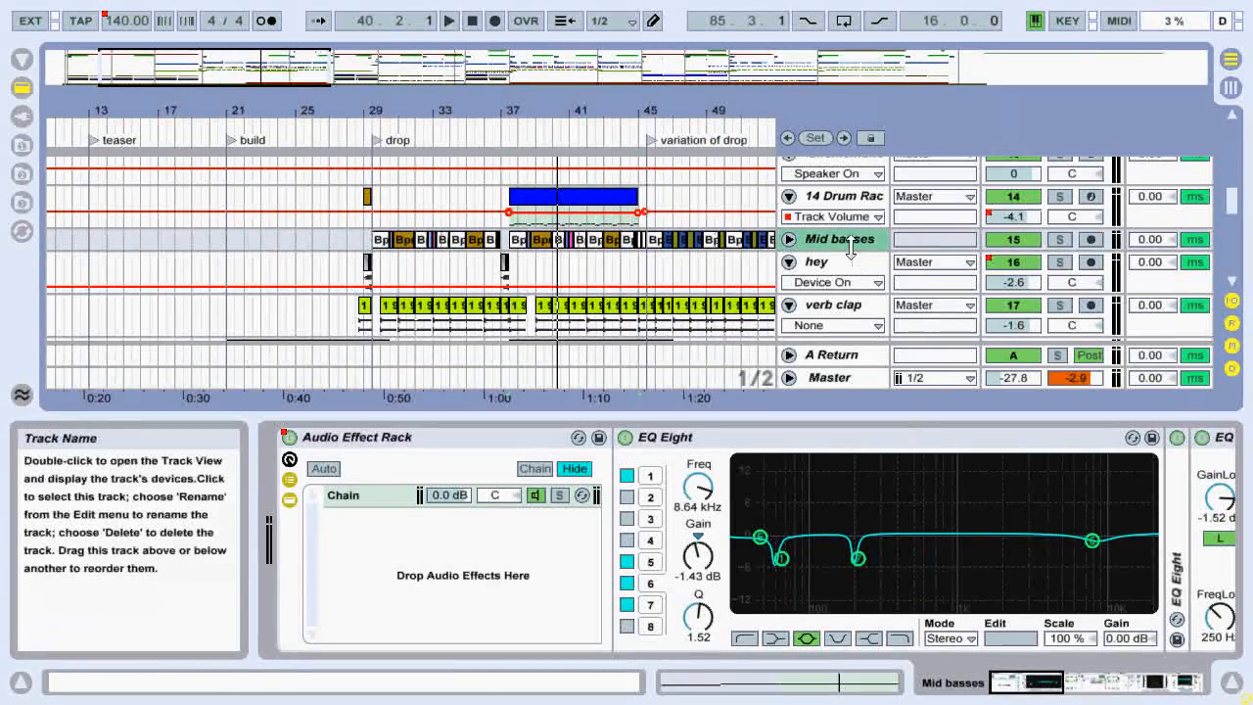
drag(850, 250, 849, 341)
drag(291, 62, 306, 74)
click(311, 262)
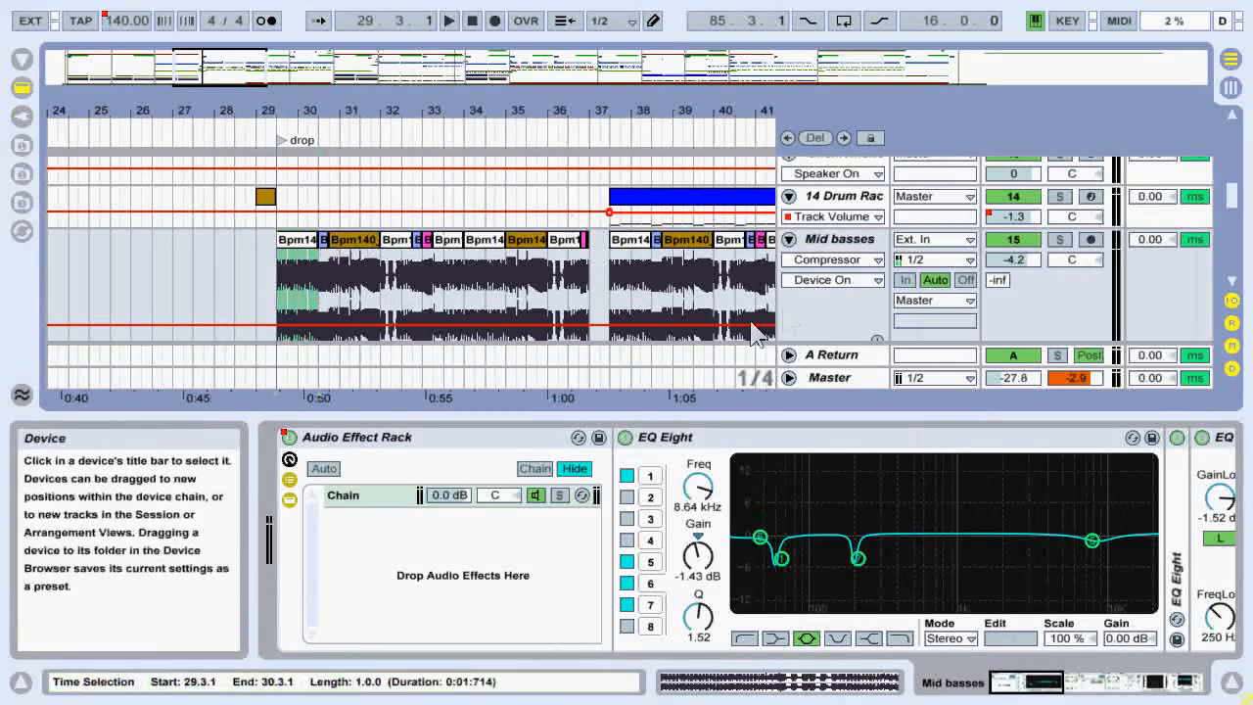
Reduce the Mid basses track's height slightly and select its run of clips in the first drop up to bar 37.
scroll(773, 331, down, 1)
click(815, 323)
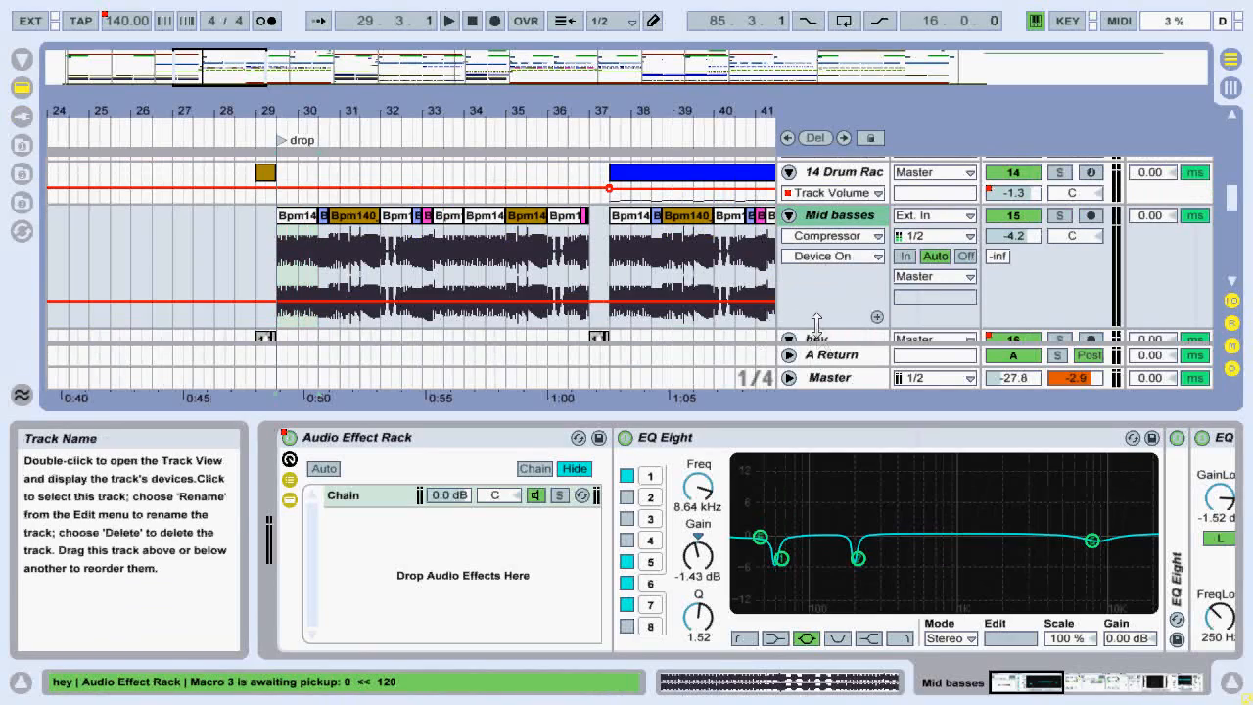
drag(820, 311, 821, 287)
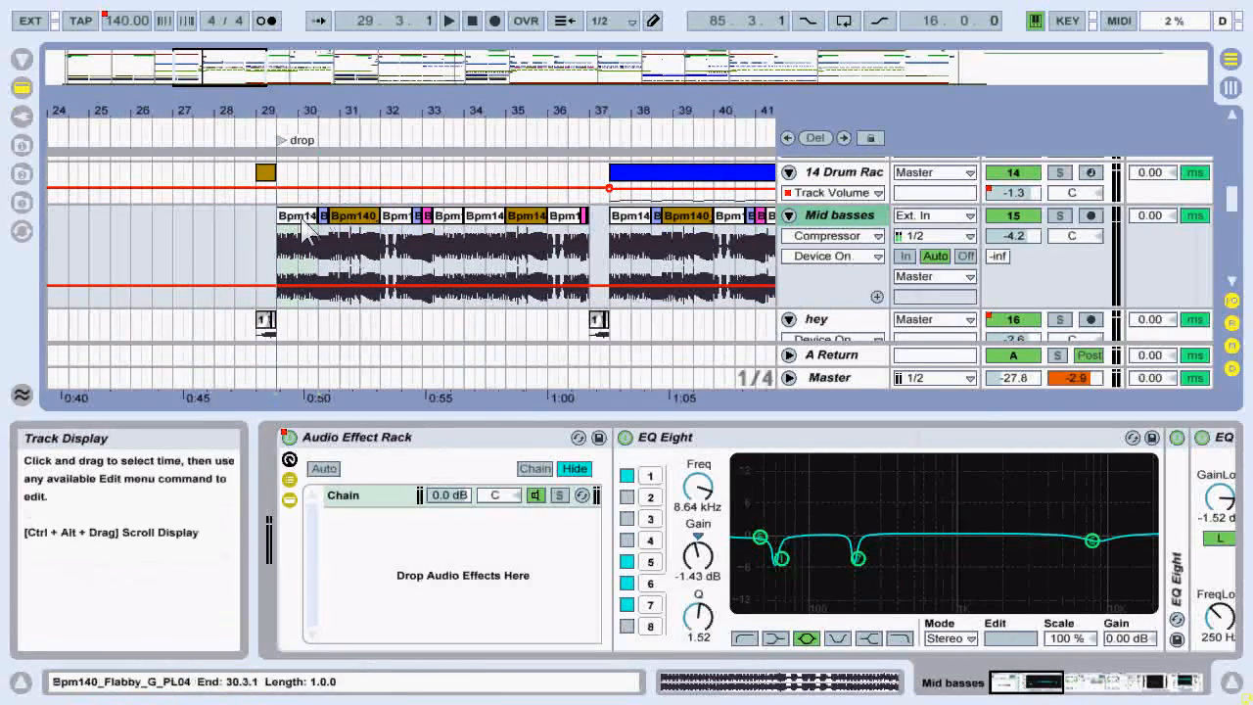
click(591, 235)
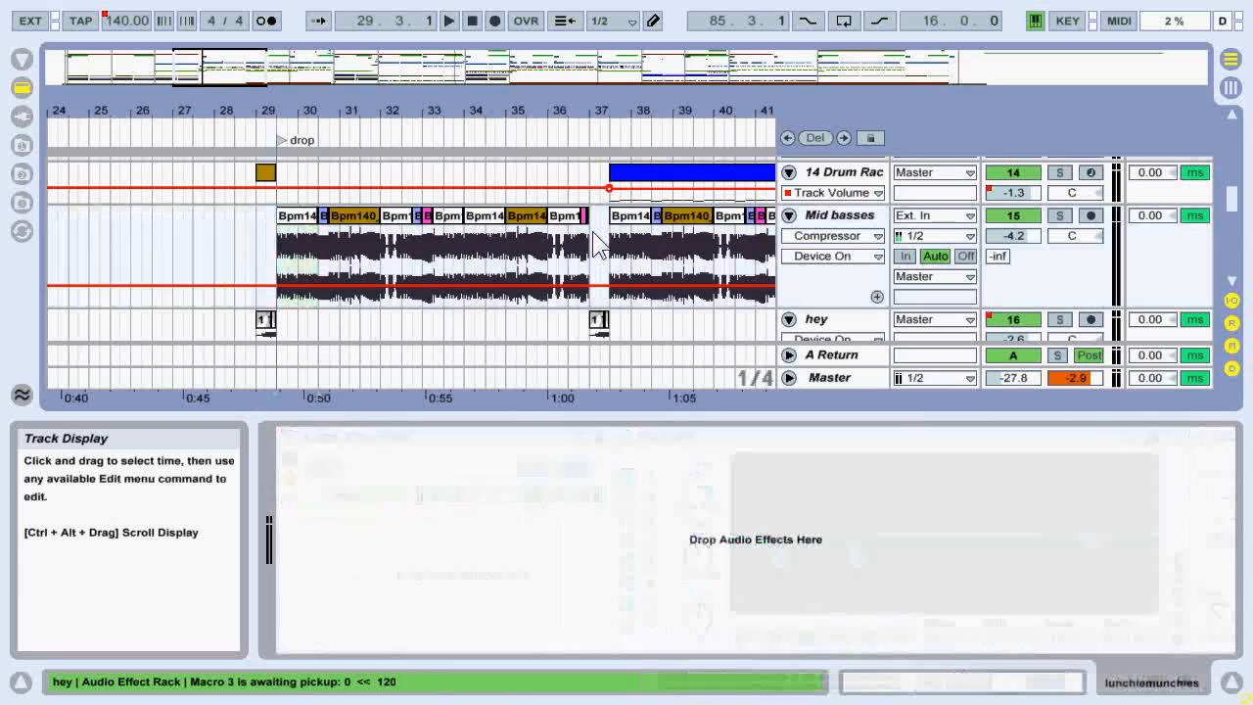
drag(591, 239, 279, 263)
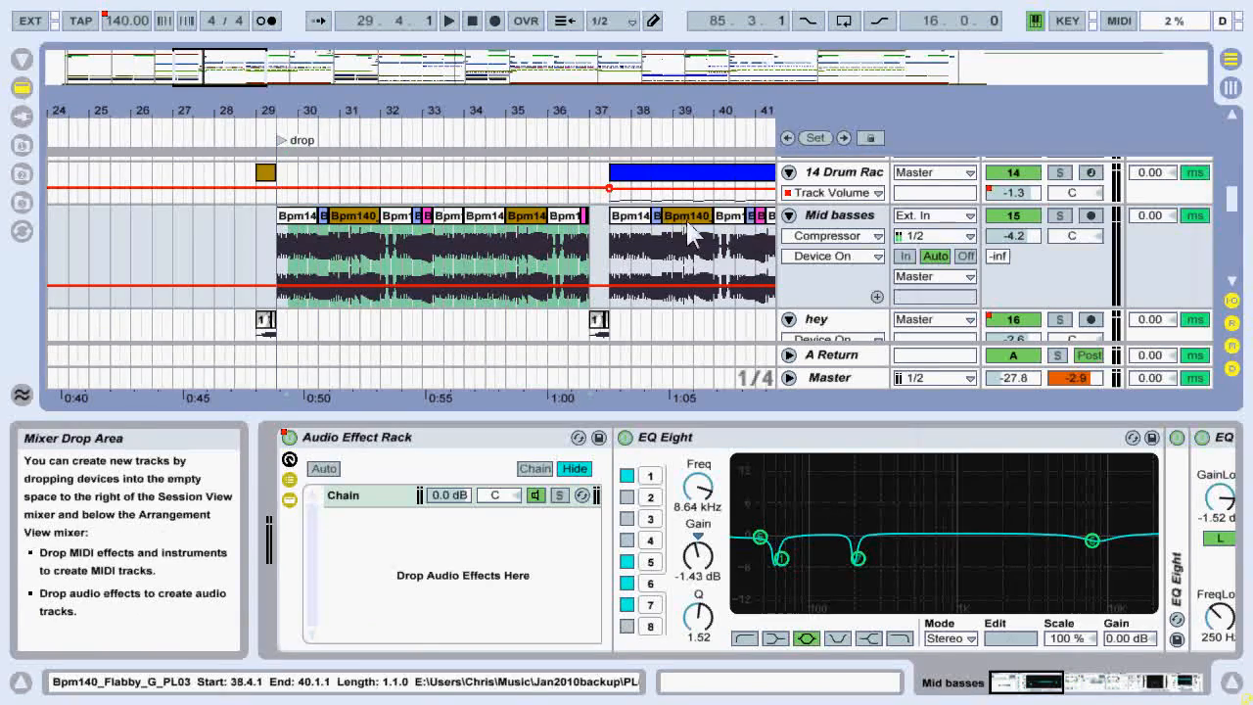
Switch to Session View and widen the Mid basses track column.
key(Tab)
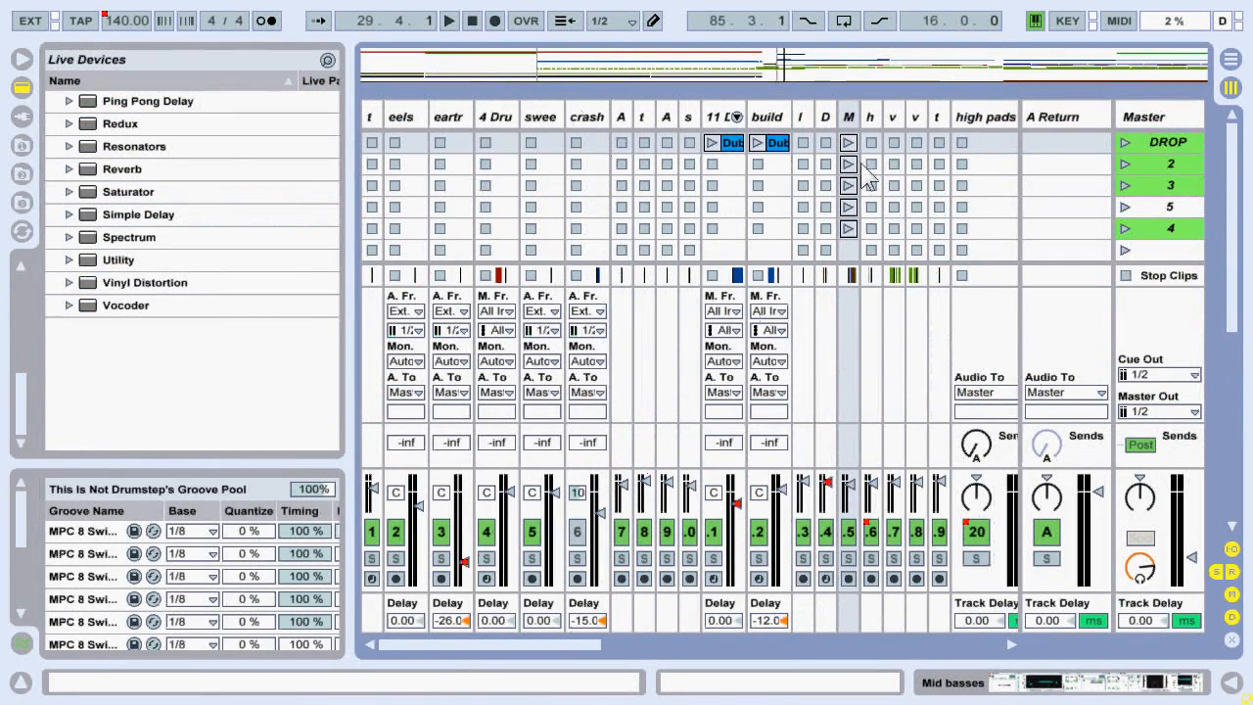
drag(865, 127, 997, 122)
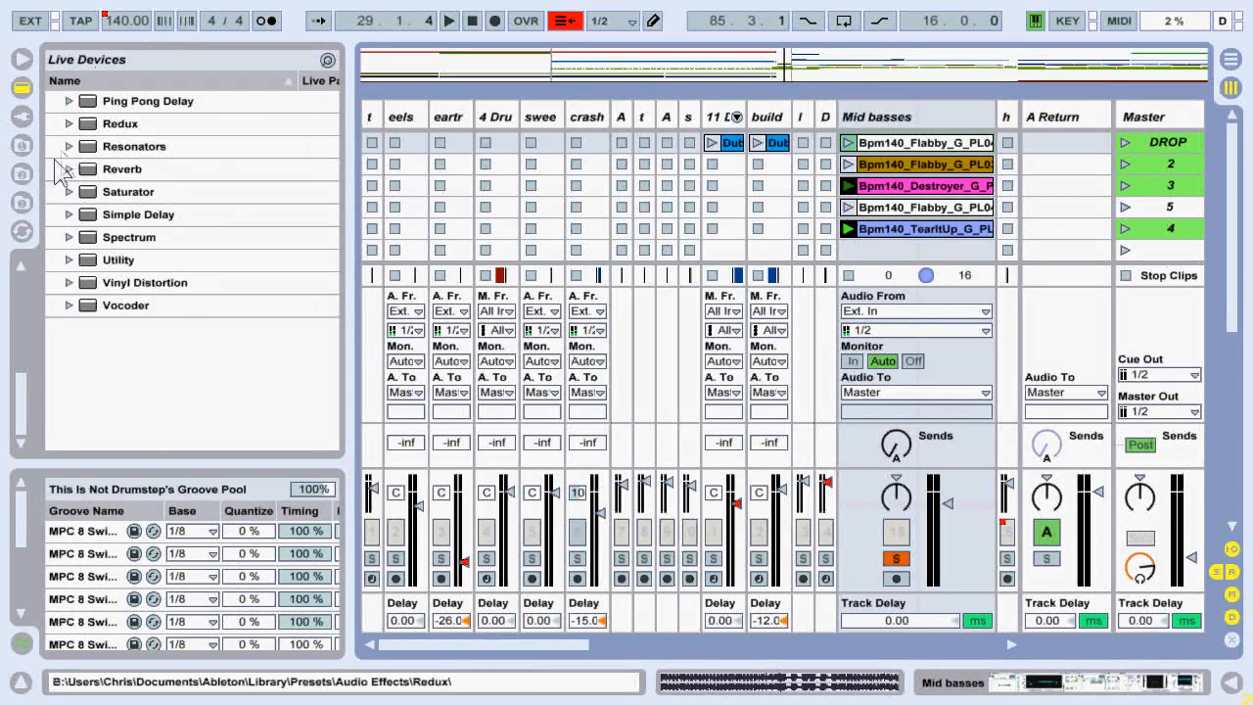
Collapse the VEE Crashes and Vengeance Electro Essentials folders in the sample browser and narrow the browser.
click(21, 174)
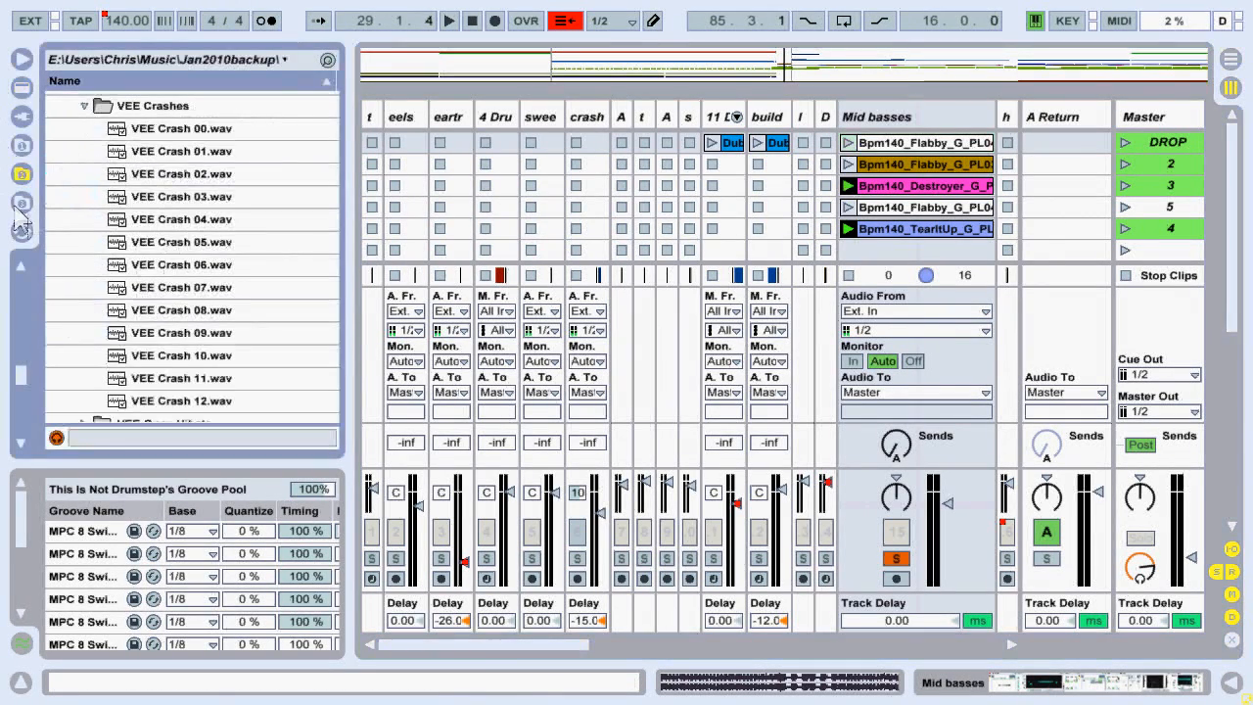
click(83, 106)
scroll(98, 177, up, 4)
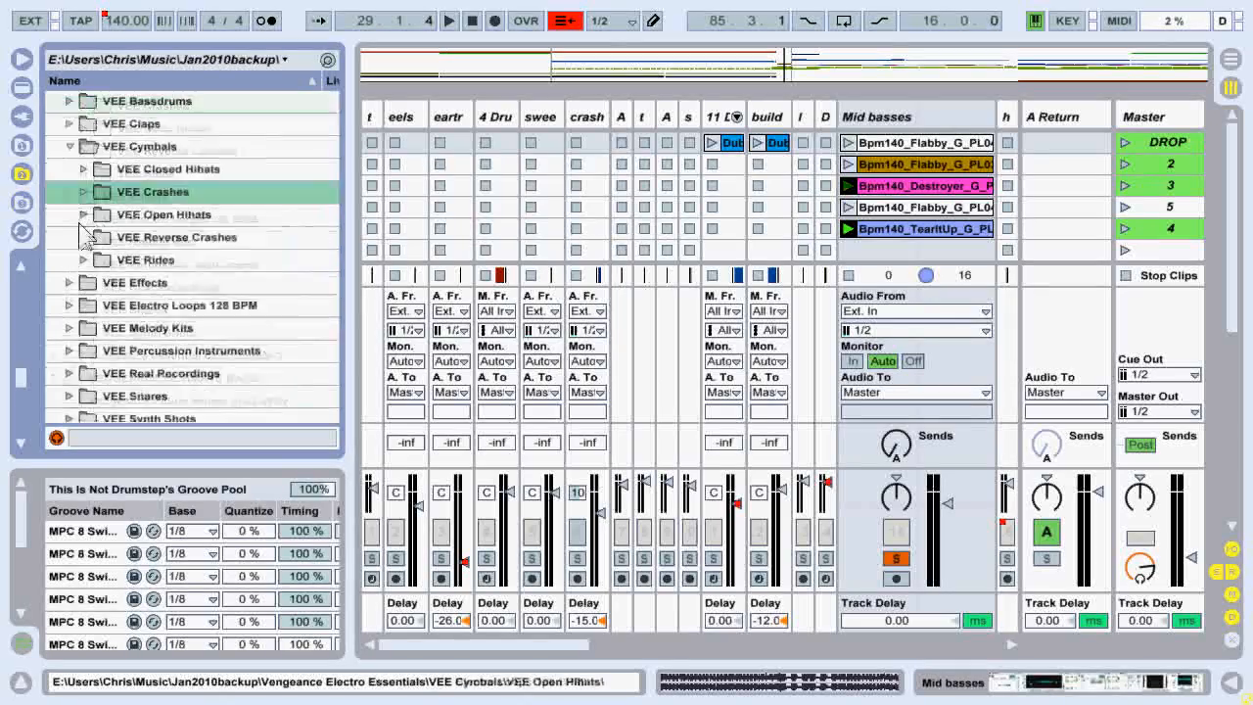
click(53, 186)
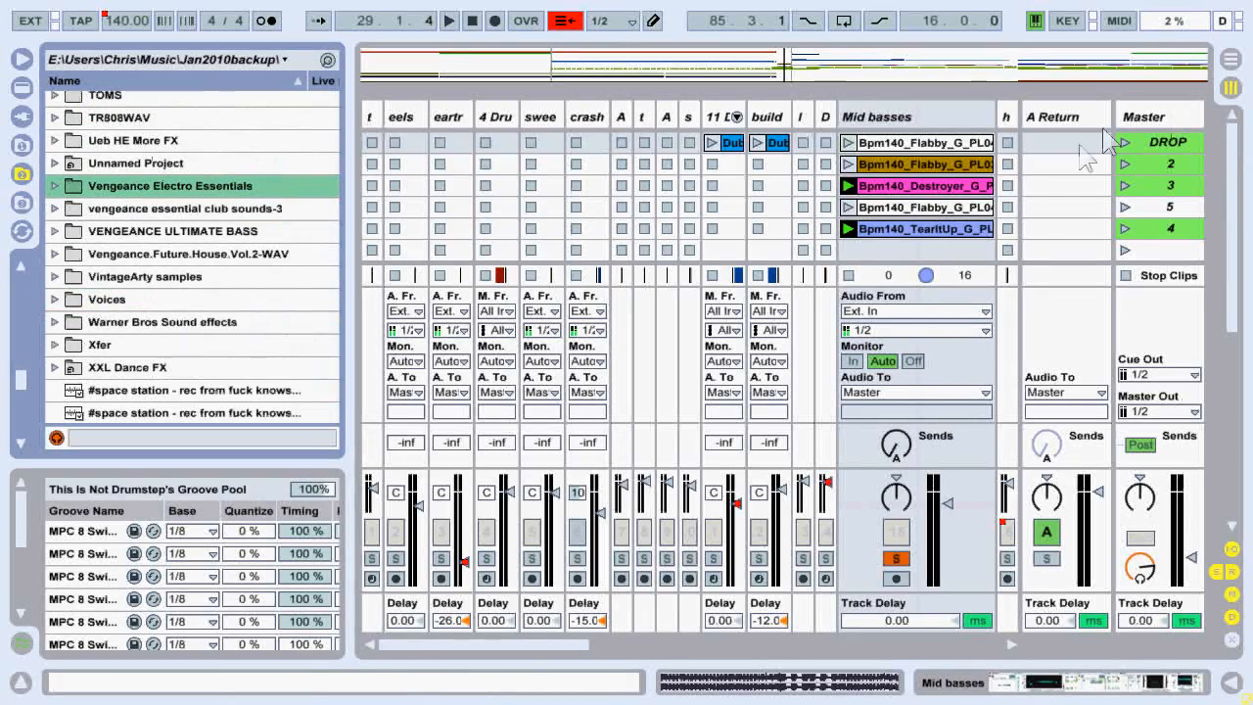
drag(273, 243, 126, 243)
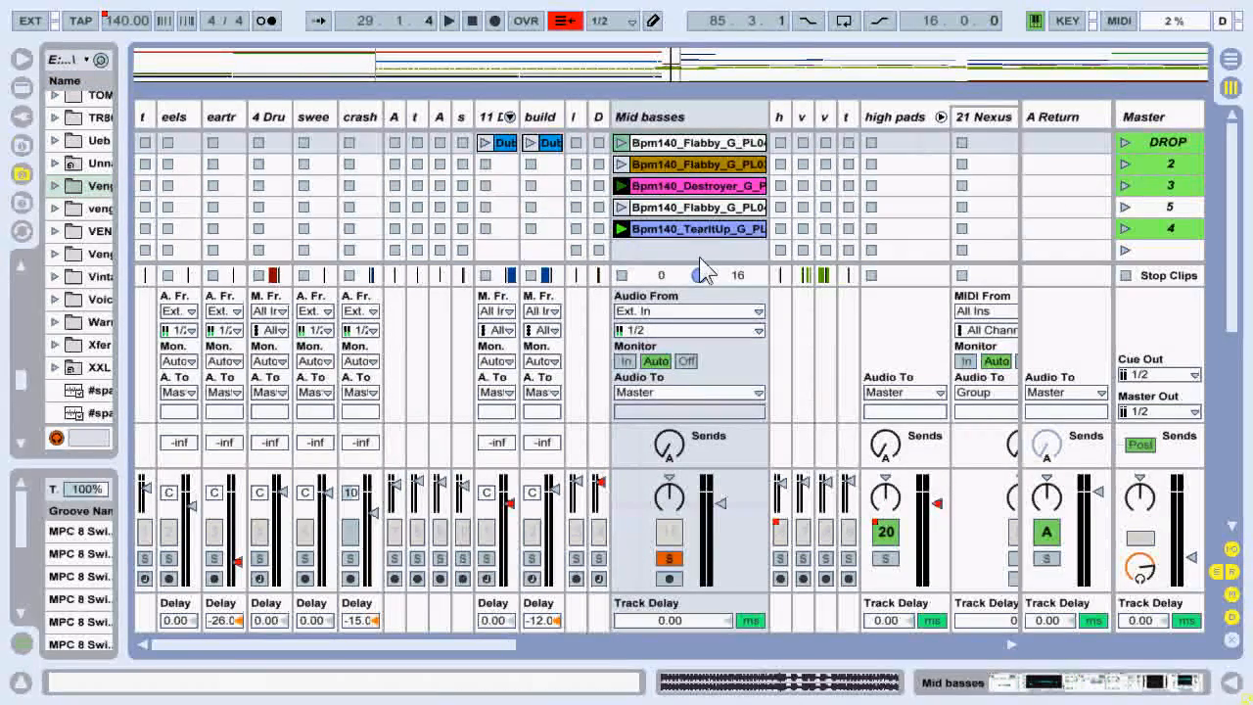
Examine the Follow Action choices in the launch settings of the first Mid basses clip, then hide the clip details.
click(692, 232)
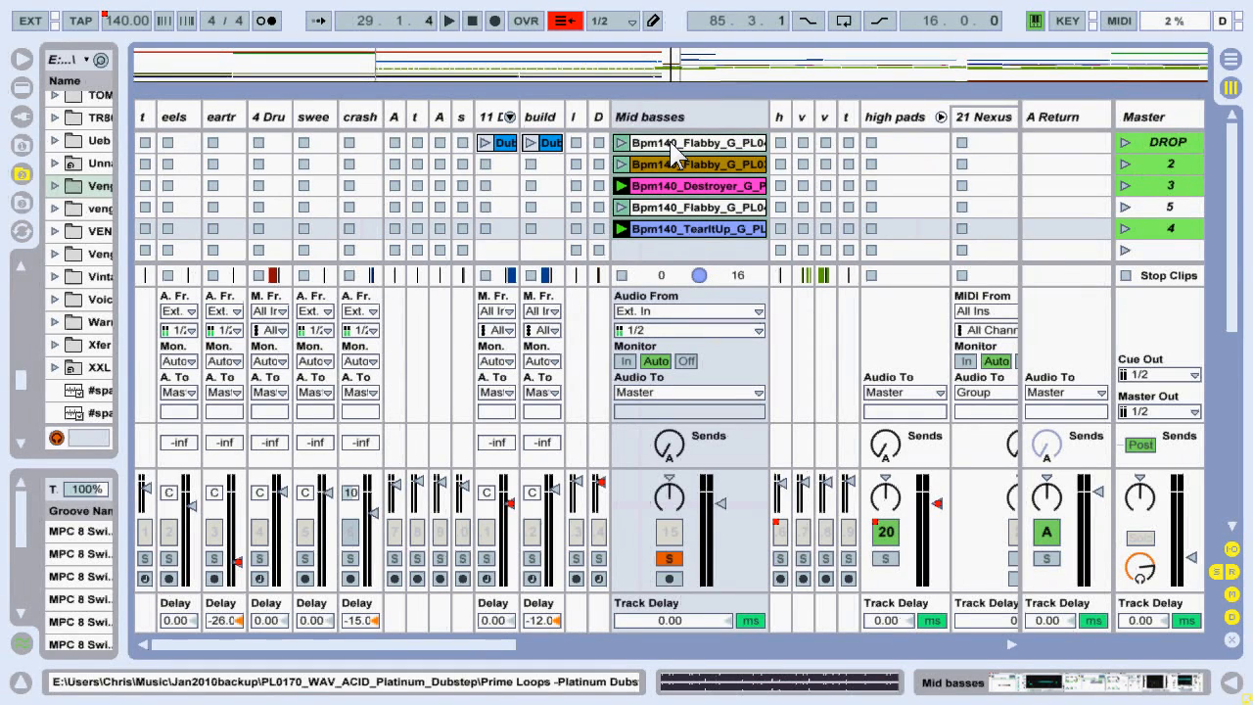
click(673, 144)
right_click(669, 147)
click(641, 146)
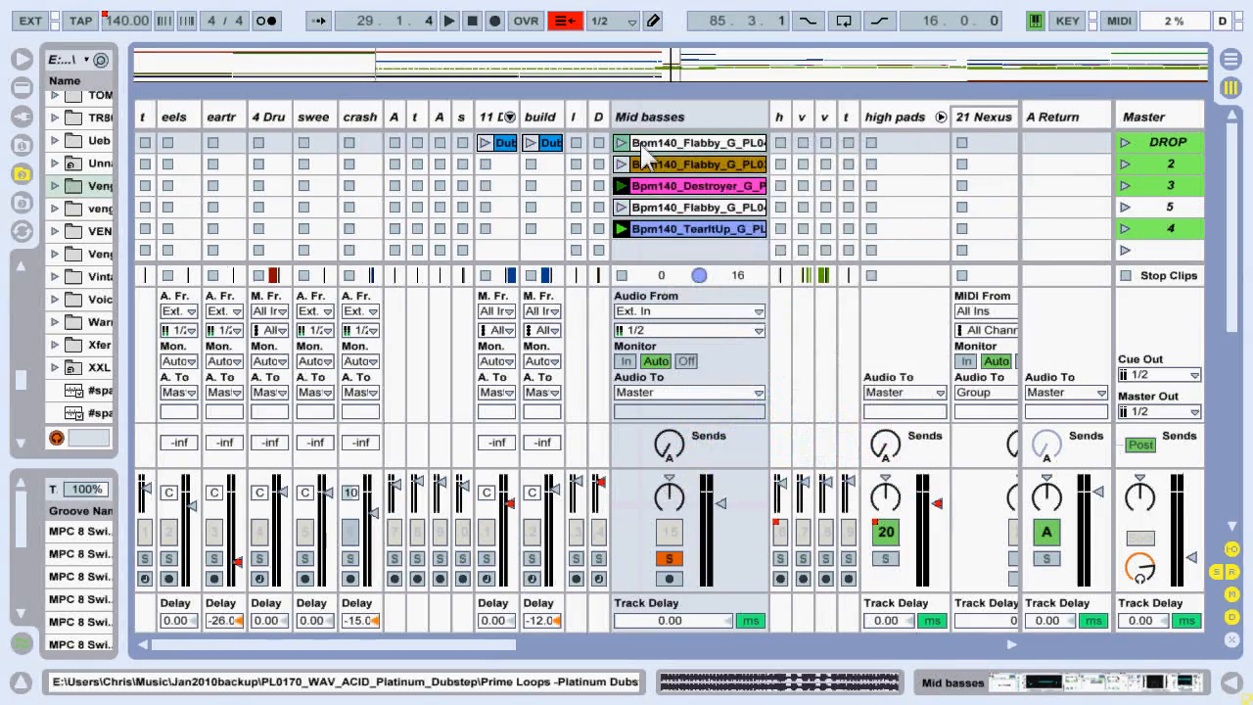
double_click(641, 146)
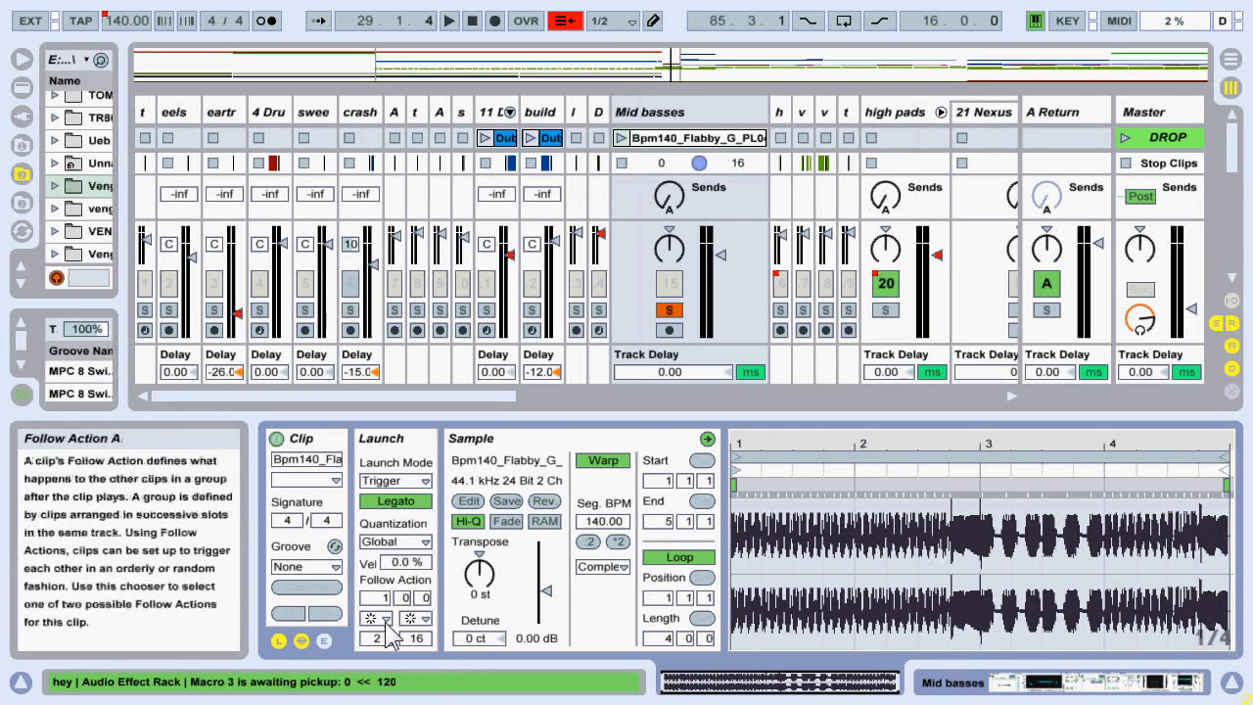
click(386, 621)
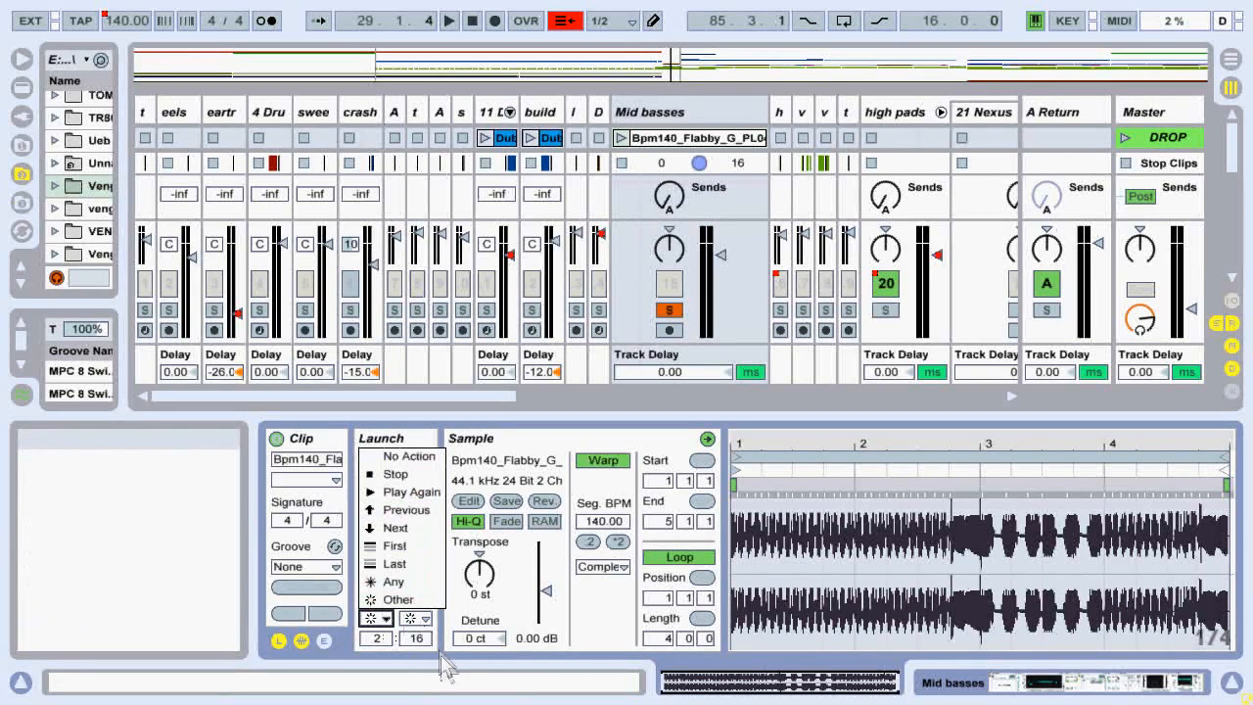
click(421, 630)
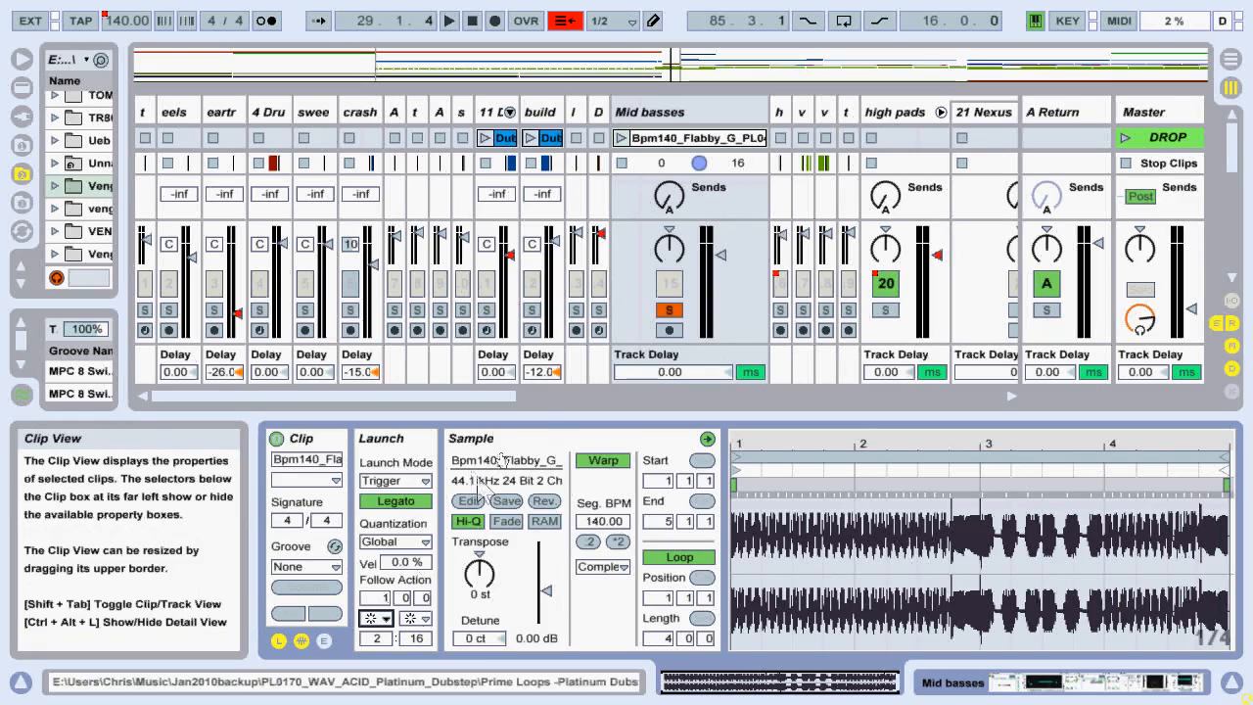
drag(543, 411, 577, 695)
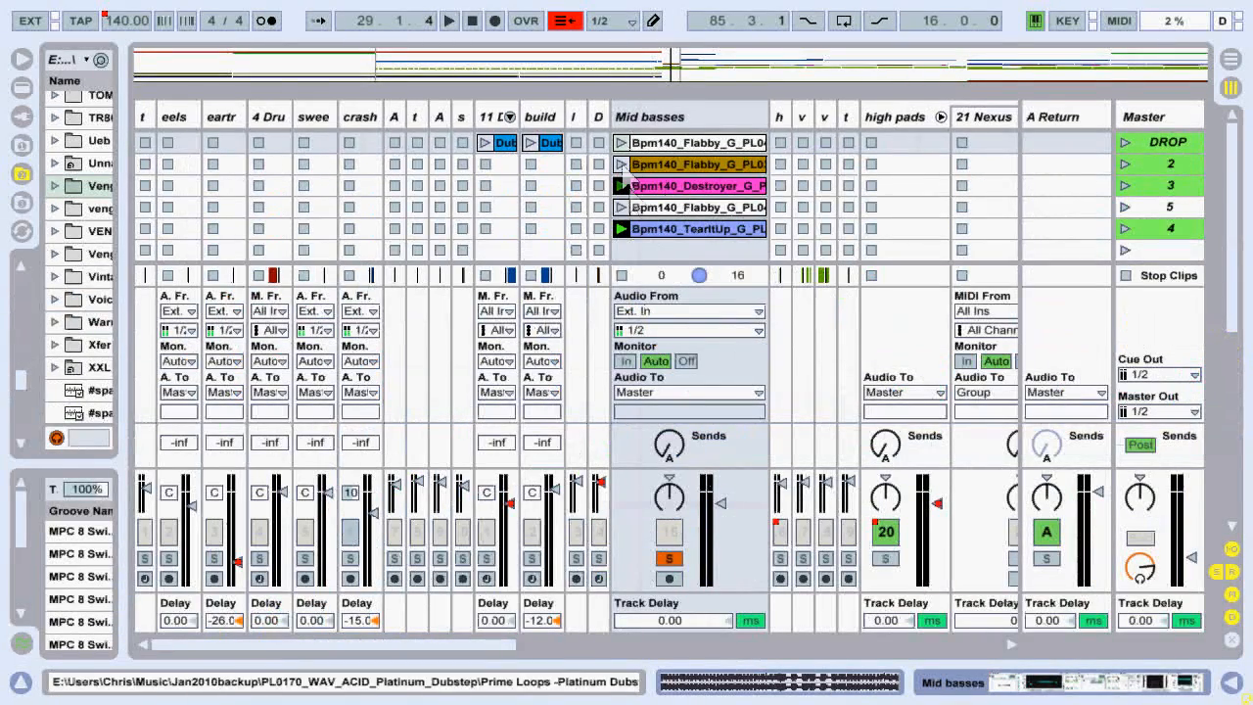
Launch the first Mid basses clip, listen as the follow actions move between the clips, and stop playback.
double_click(651, 143)
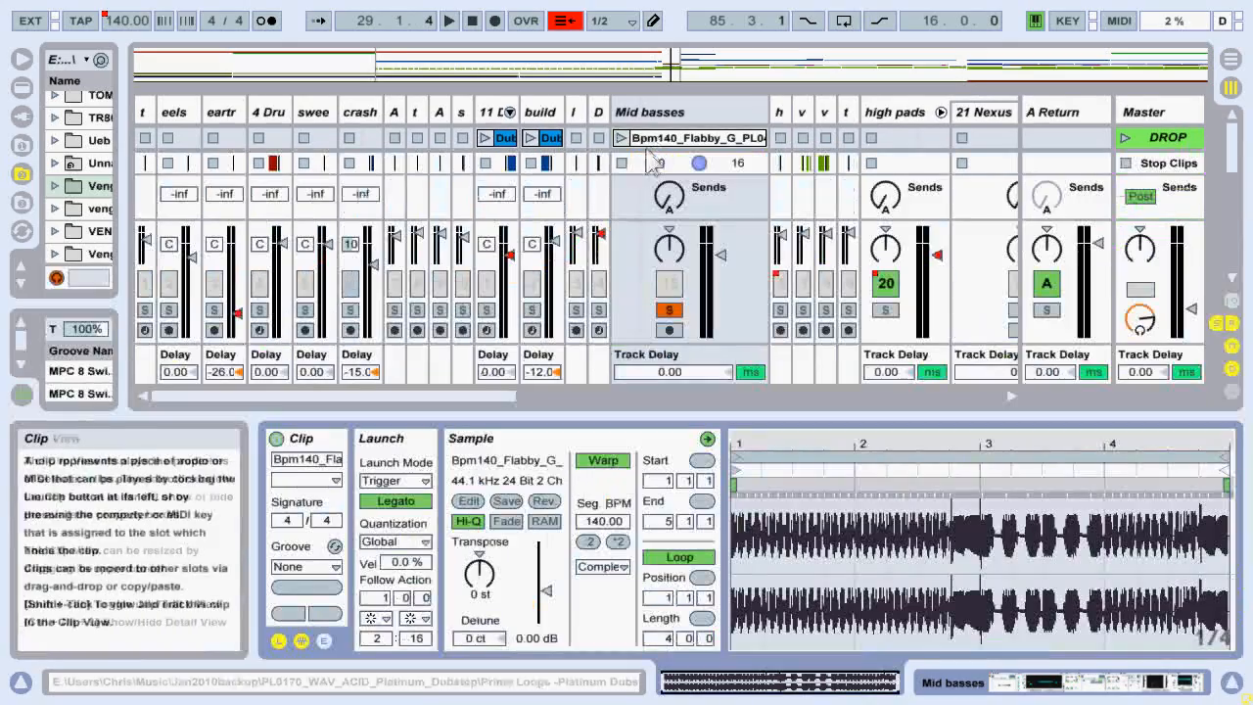
drag(645, 412, 645, 693)
click(620, 142)
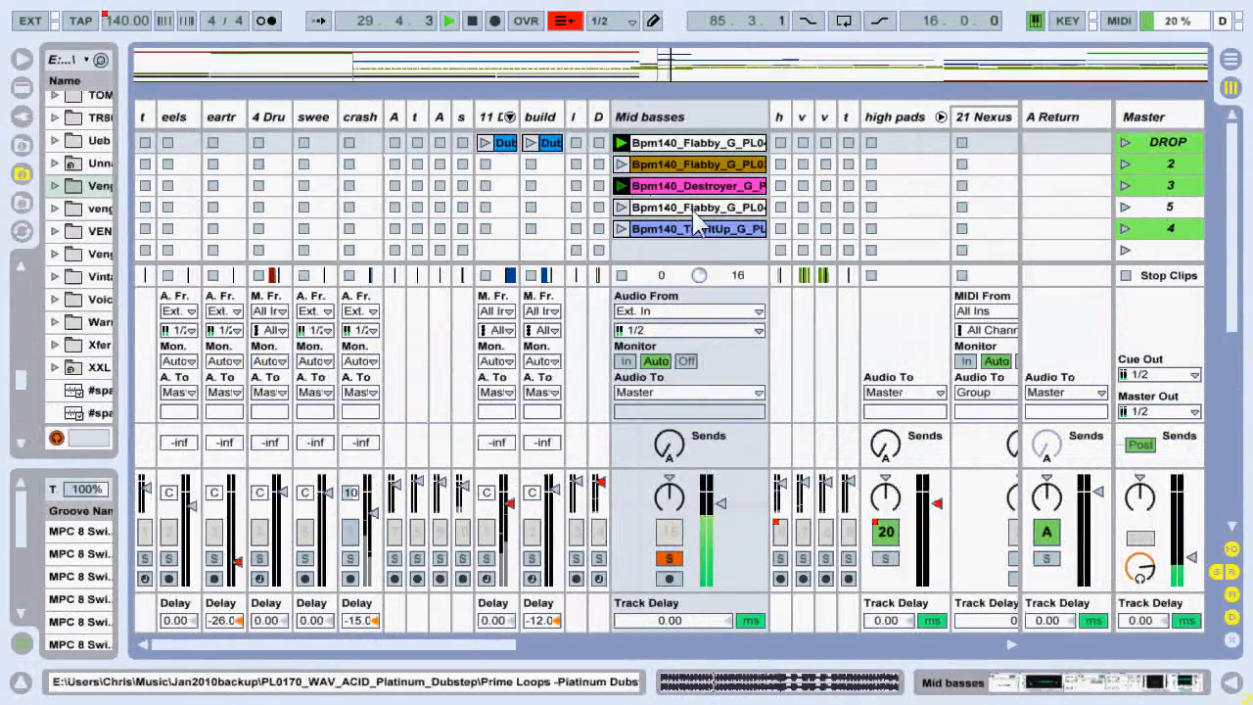
click(729, 224)
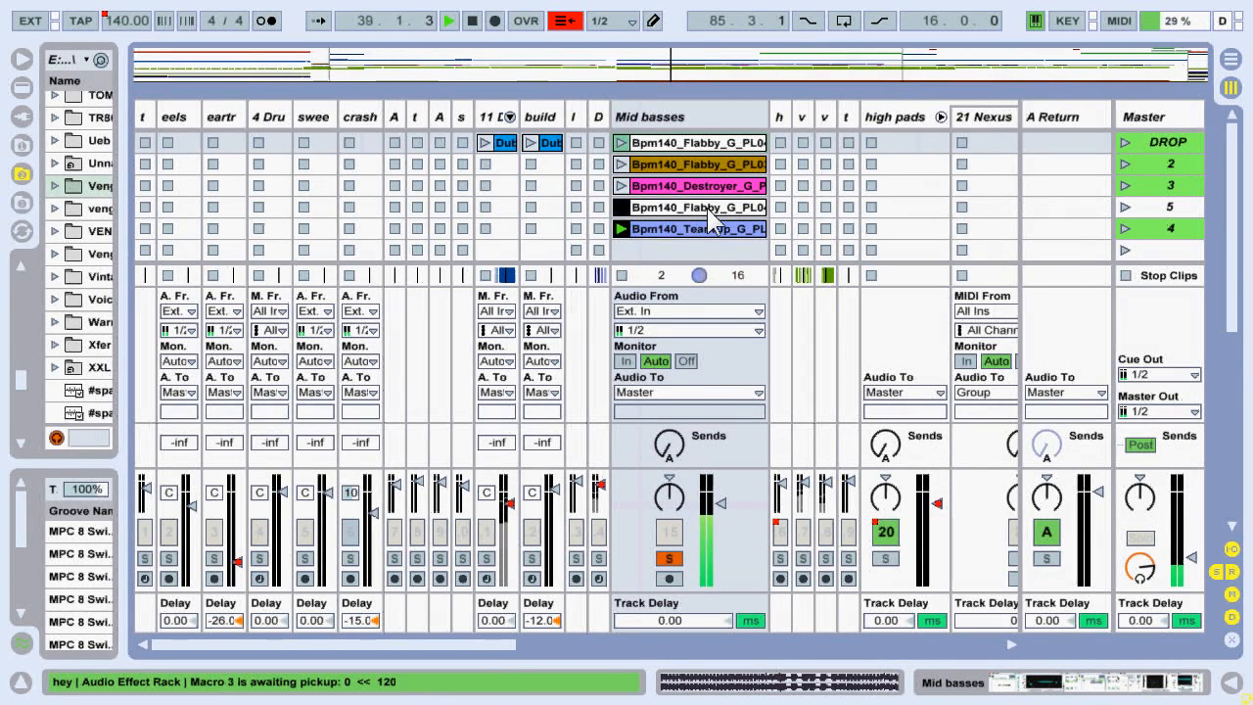
scroll(718, 166, down, 3)
scroll(717, 166, up, 3)
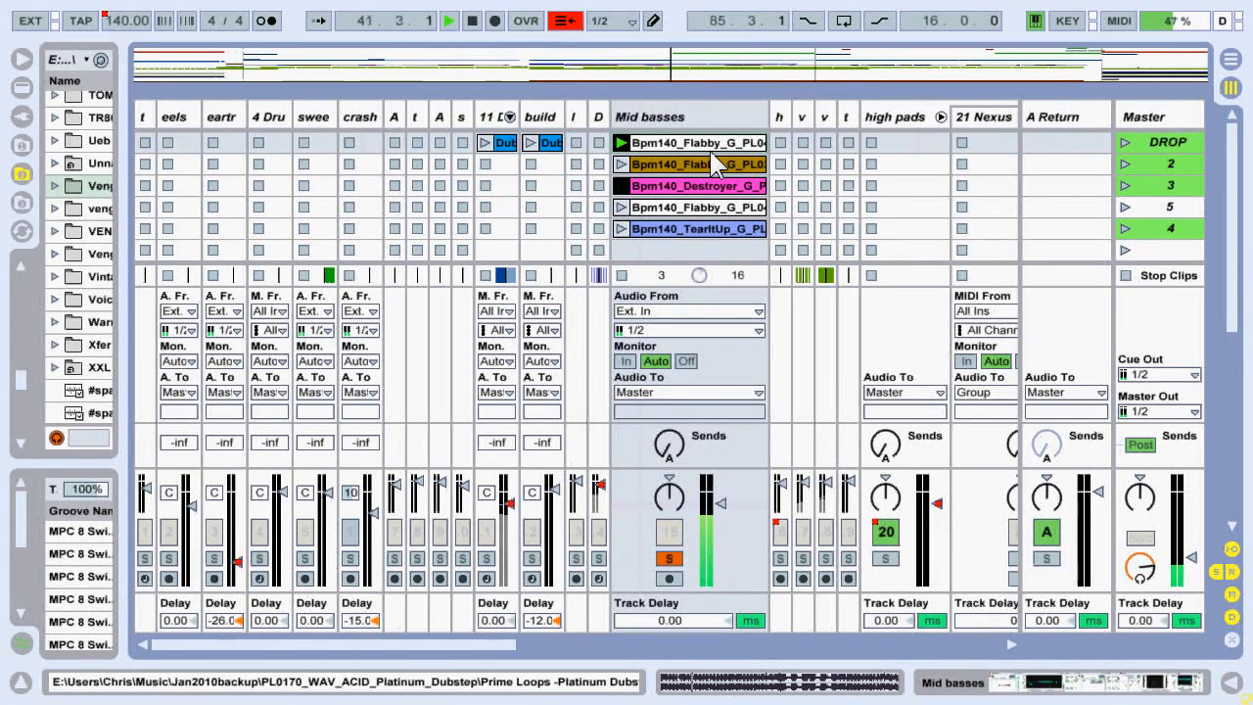
click(712, 164)
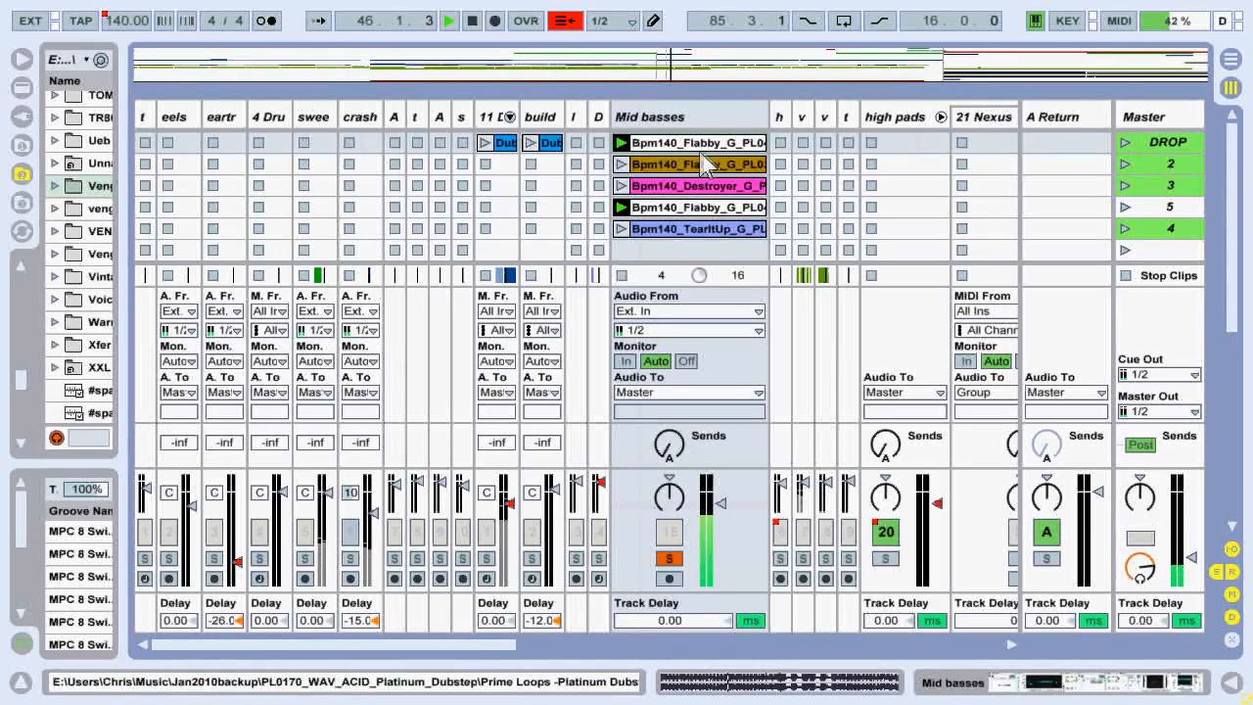
key(space)
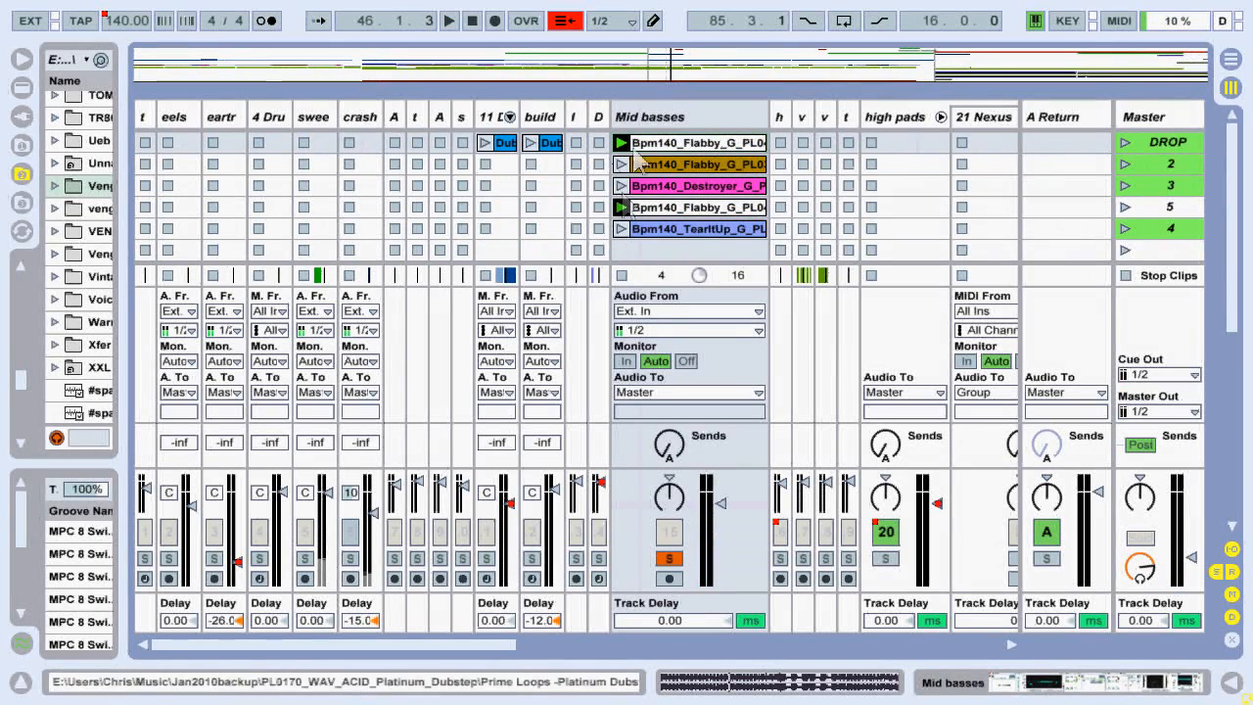
Adjust the Mid basses column width to fit the full clip names.
double_click(661, 217)
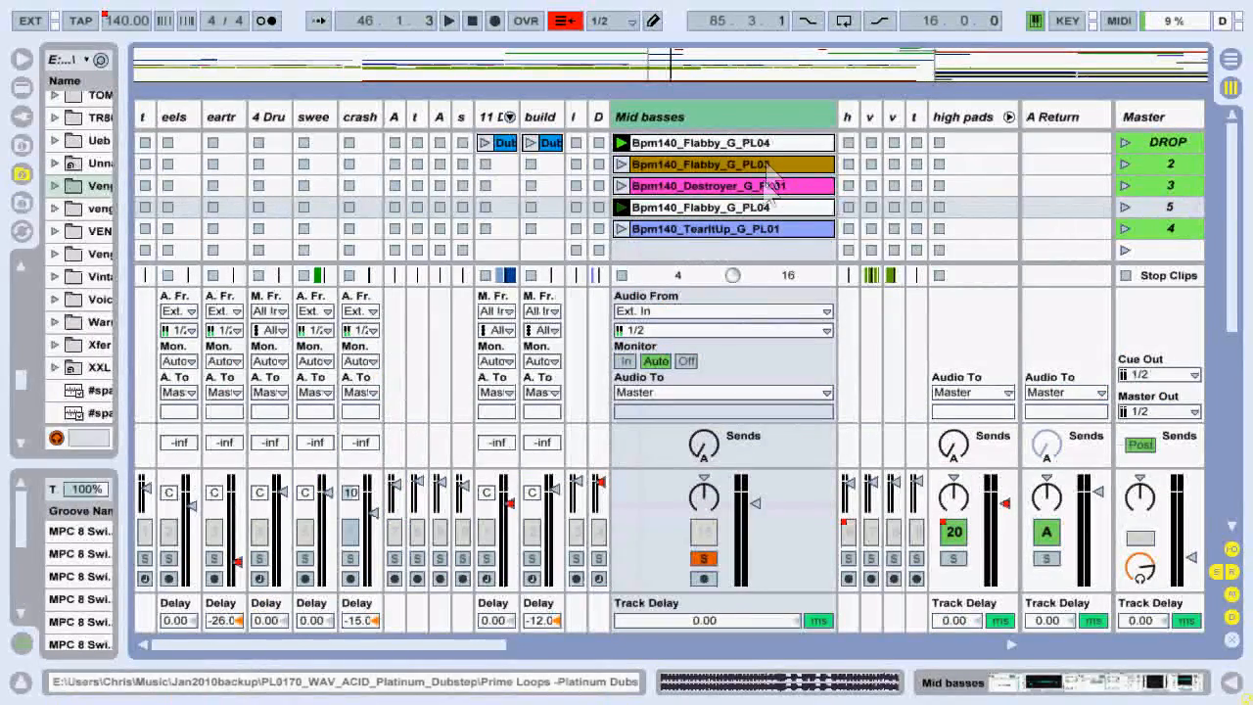
drag(833, 110, 789, 111)
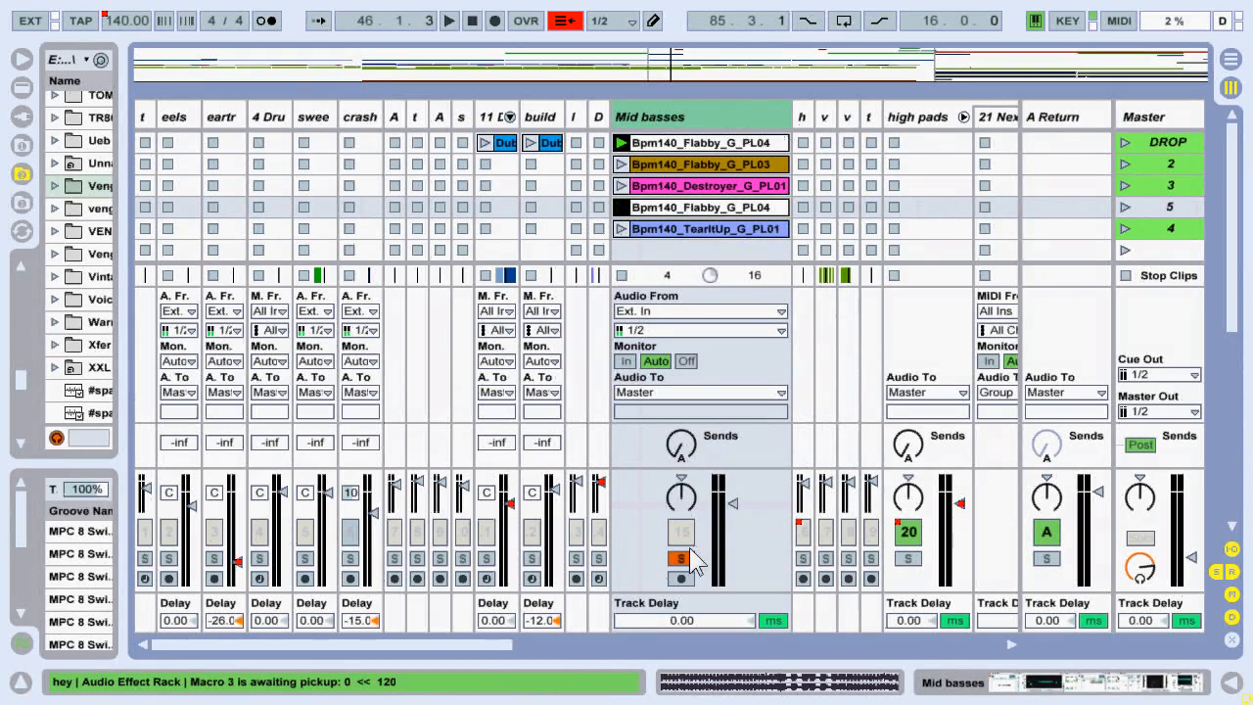
Unsolo the Mid basses track and show its device chain.
click(682, 558)
double_click(690, 119)
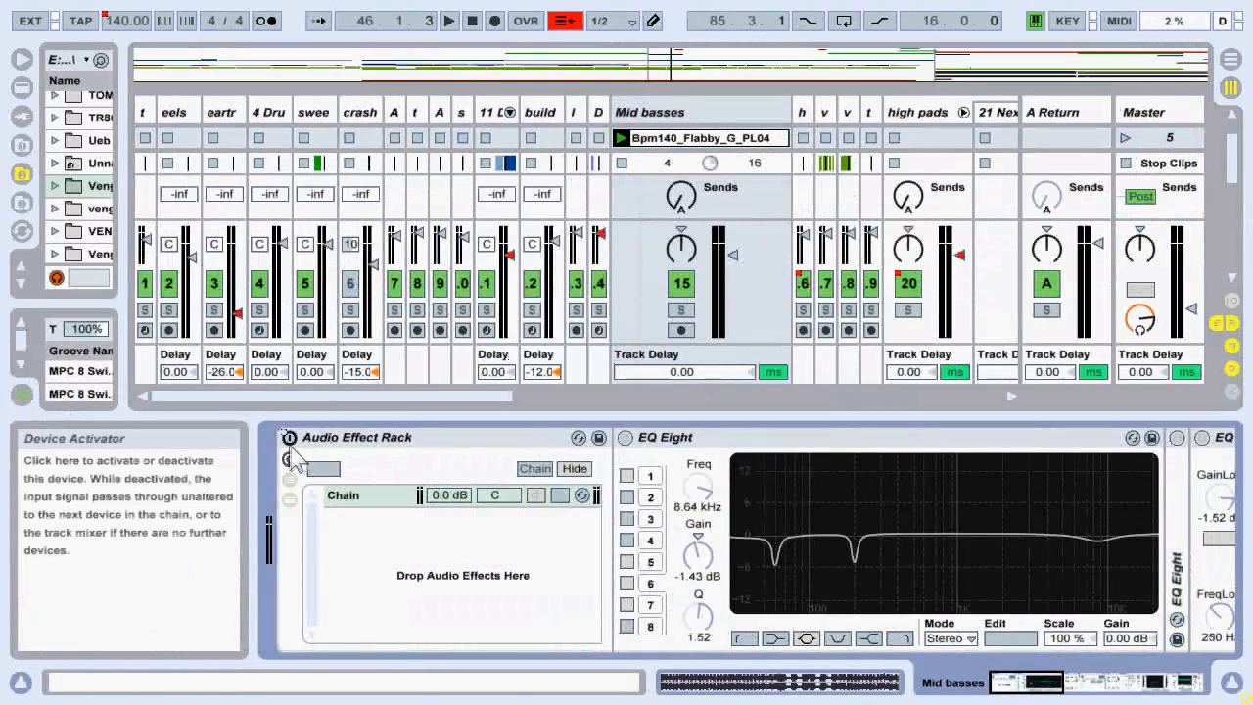
In Arrangement View, return playback to the arrangement clips, play from 34.3.1, and stop.
key(Tab)
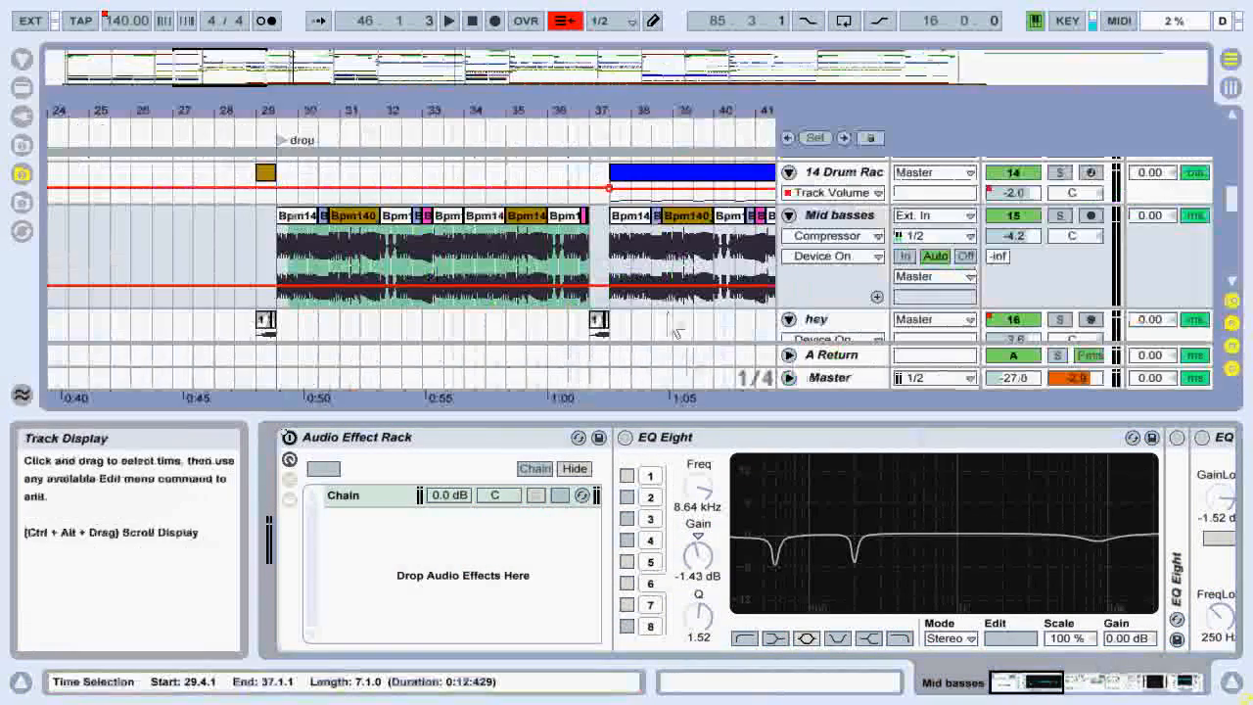
click(518, 256)
click(487, 264)
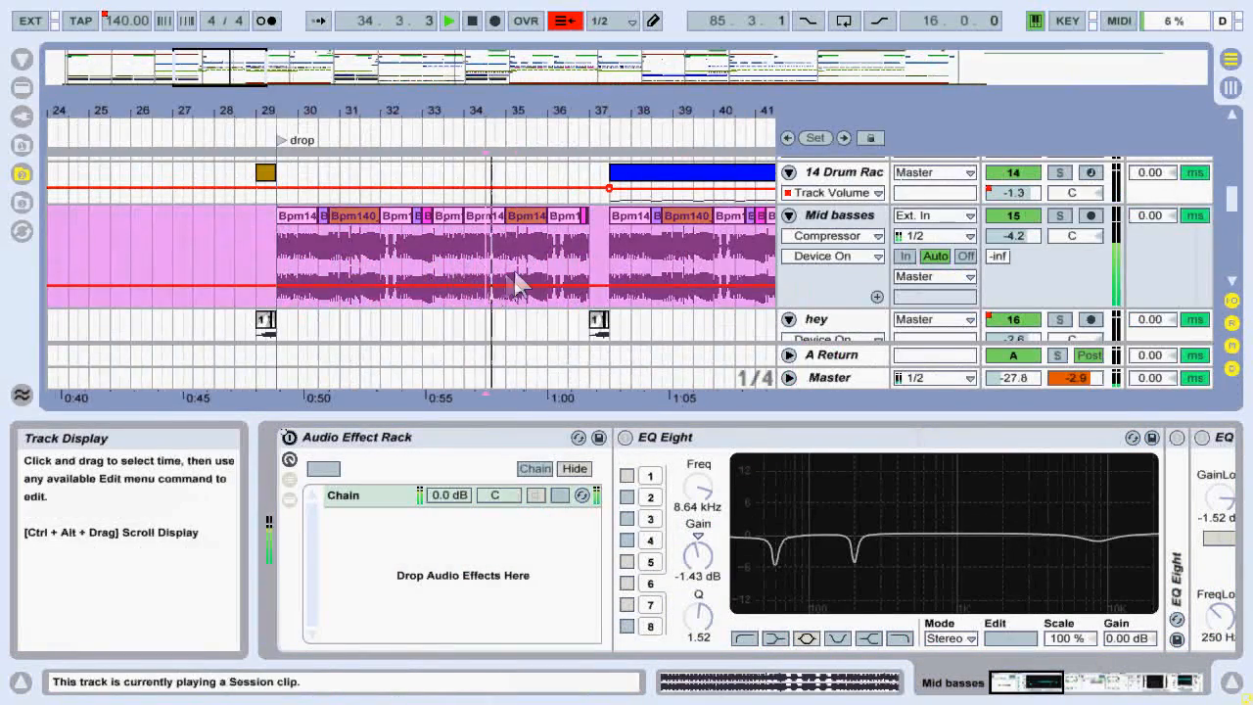
click(575, 26)
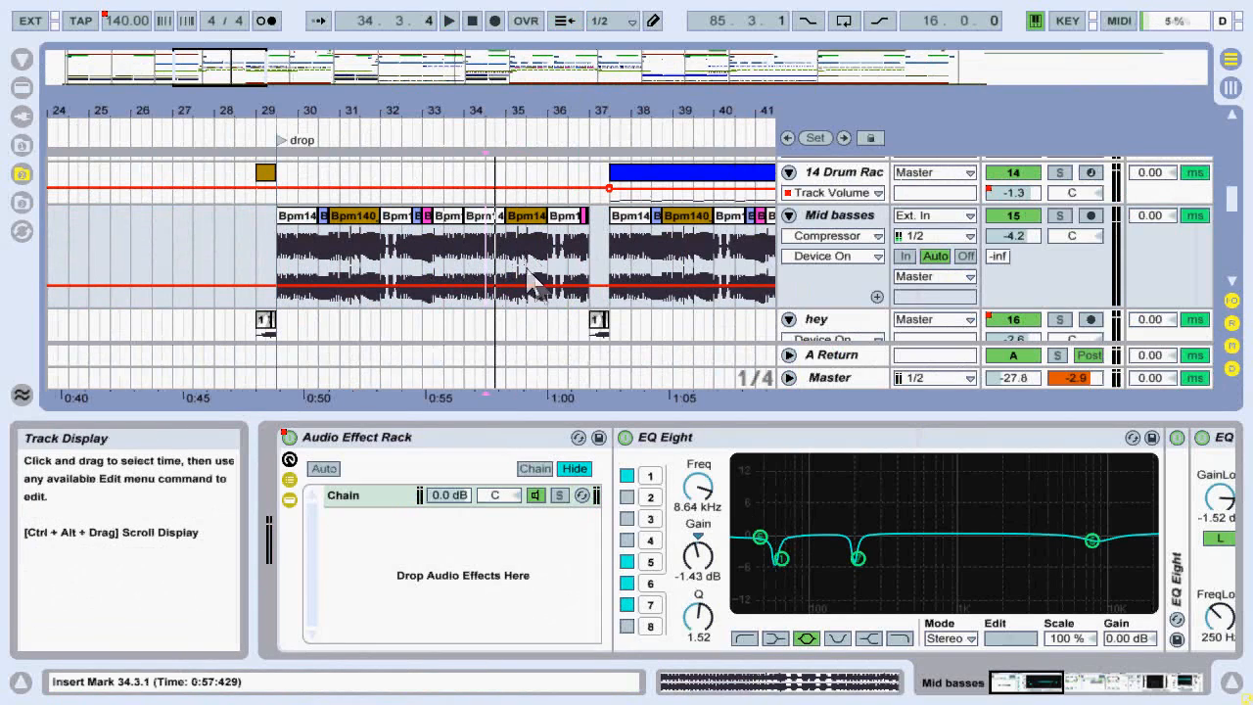
key(space)
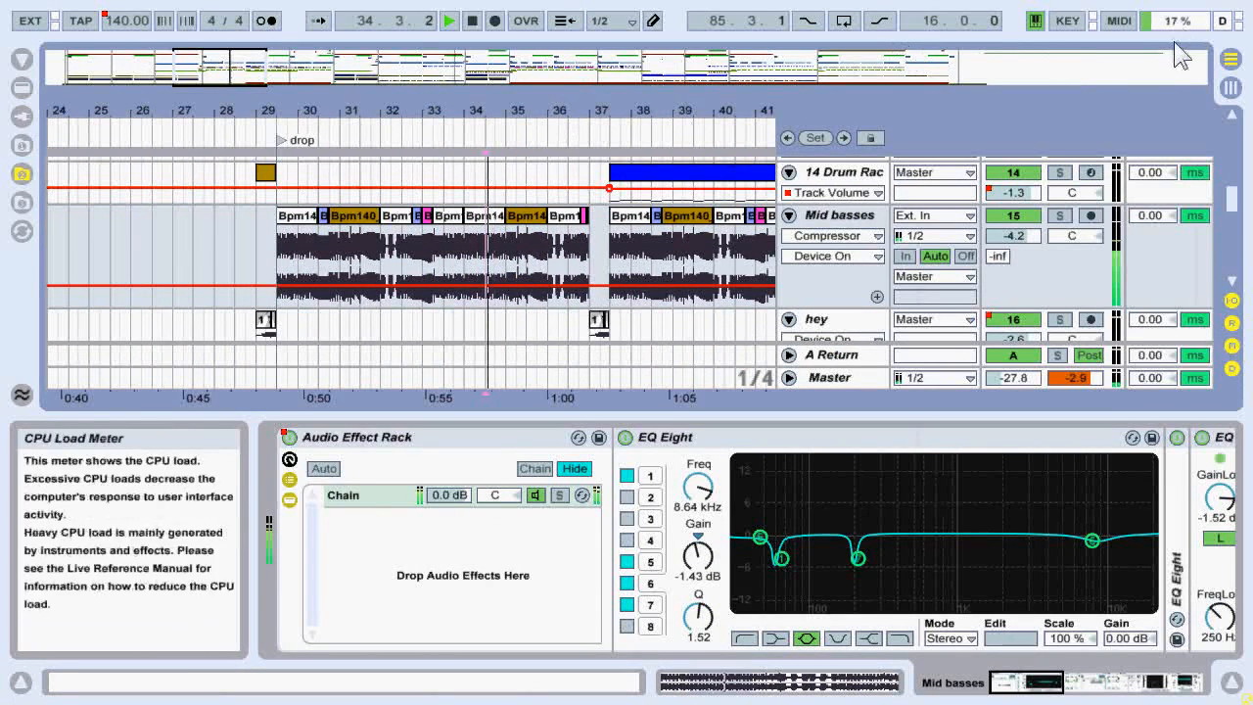
key(space)
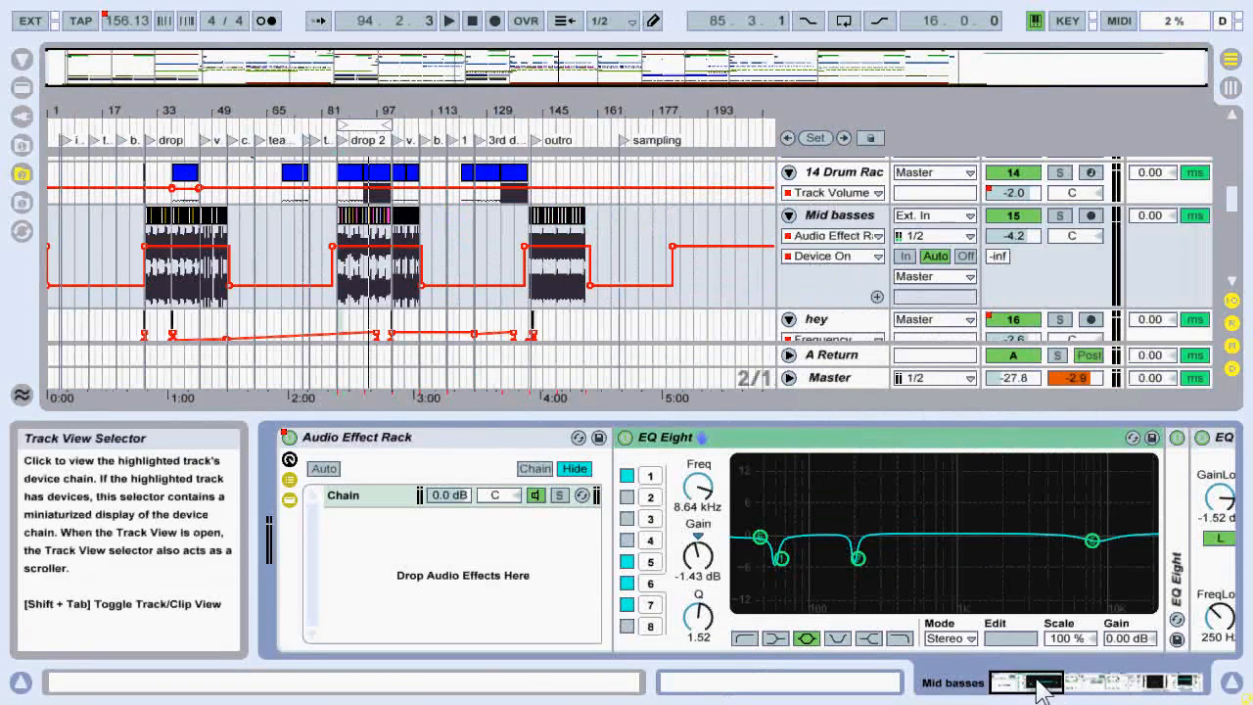
Unfold the second EQ Eight in the Mid basses device chain and bring its curve into view.
mouse_move(1039, 685)
mouse_down()
mouse_move(1055, 687)
mouse_move(914, 661)
mouse_move(1057, 671)
mouse_up()
double_click(587, 566)
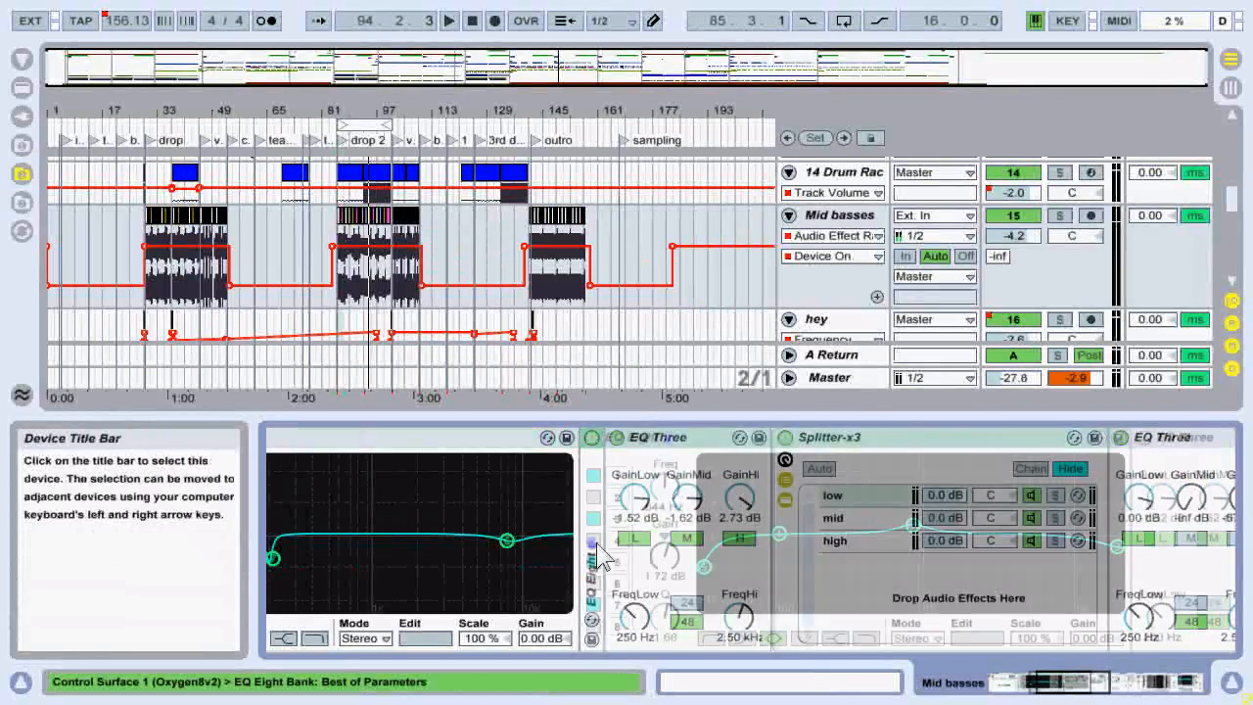
drag(1074, 676, 963, 685)
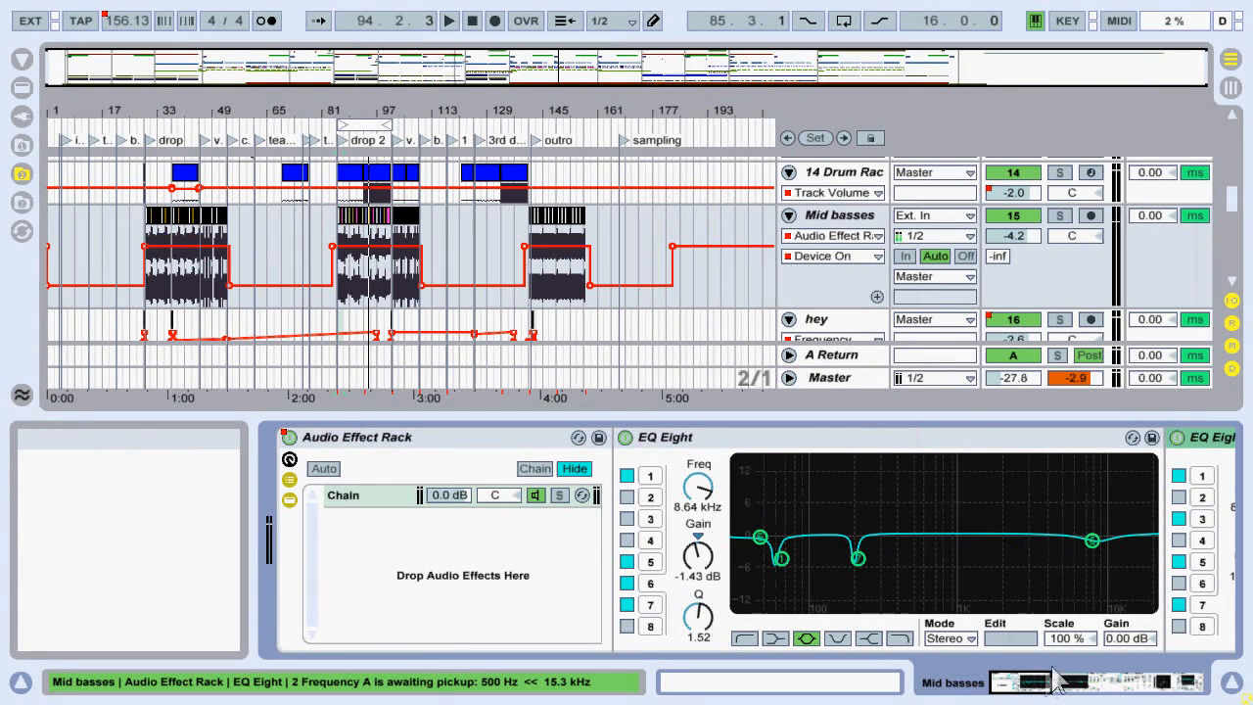
drag(1039, 690, 1077, 693)
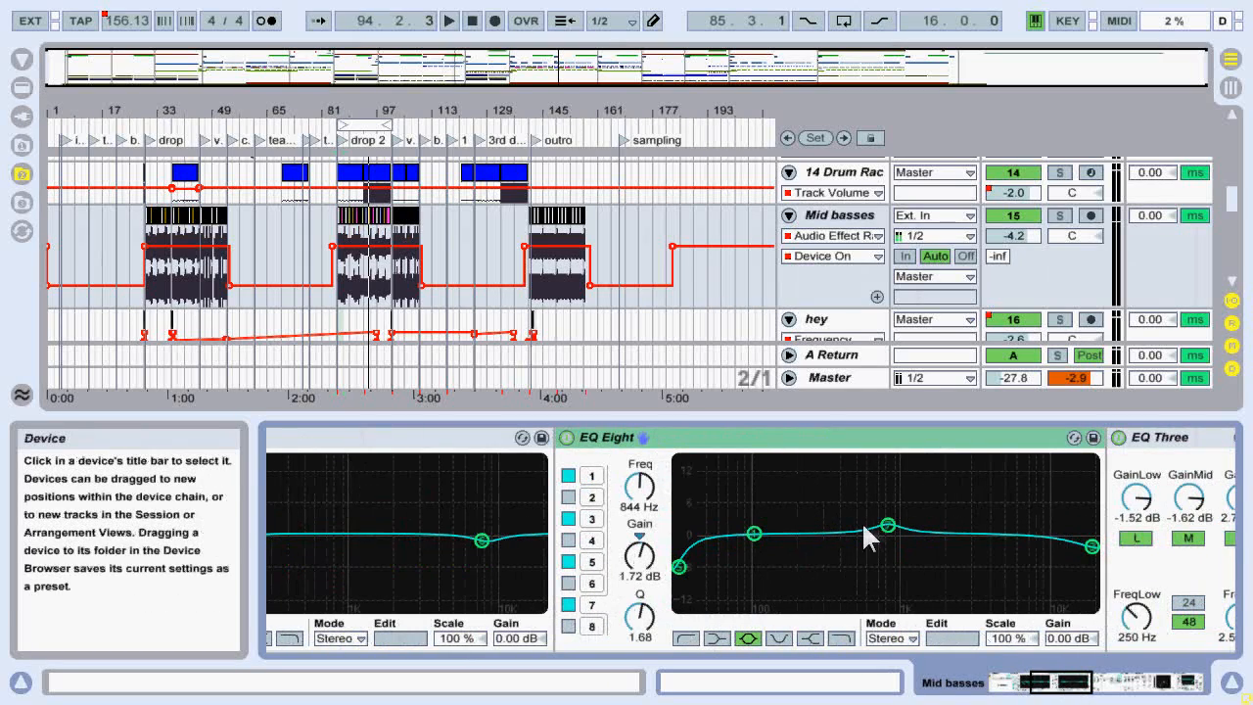
Inspect the Splitter-x3 rack in the Mid basses chain, then show its high chain and the Reverb in the high fx rack.
drag(1057, 687, 1091, 687)
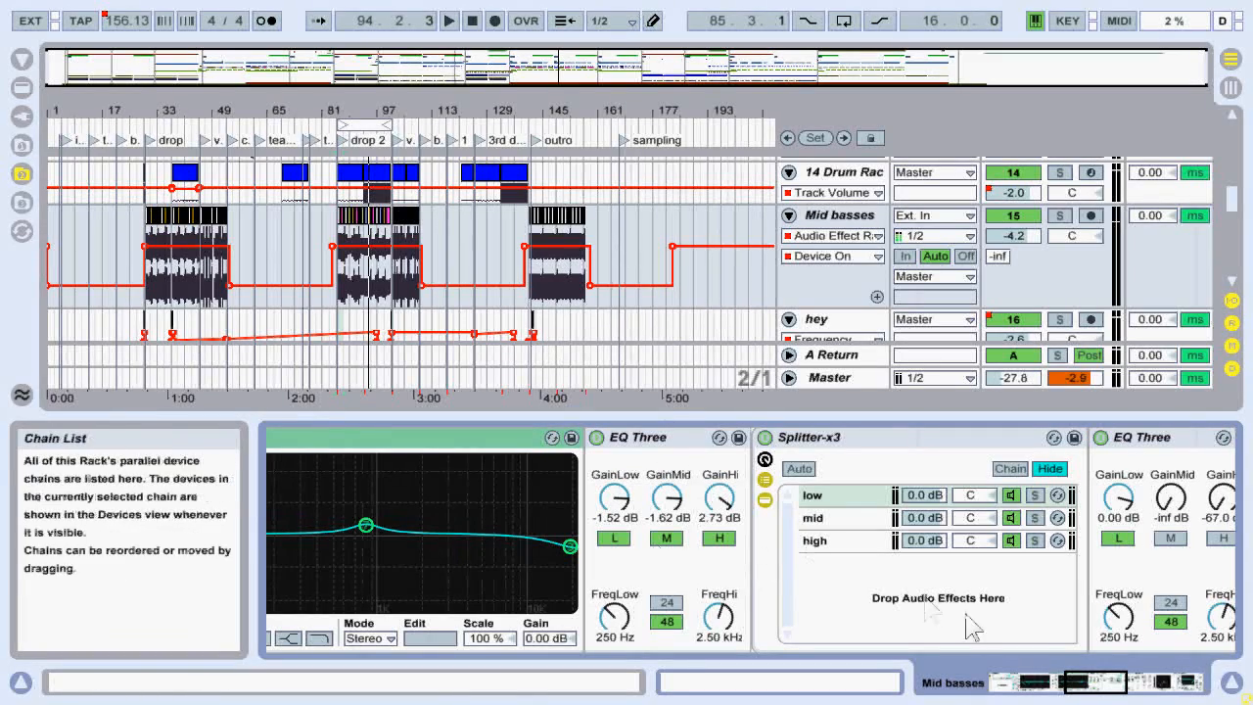
drag(1104, 689, 1131, 689)
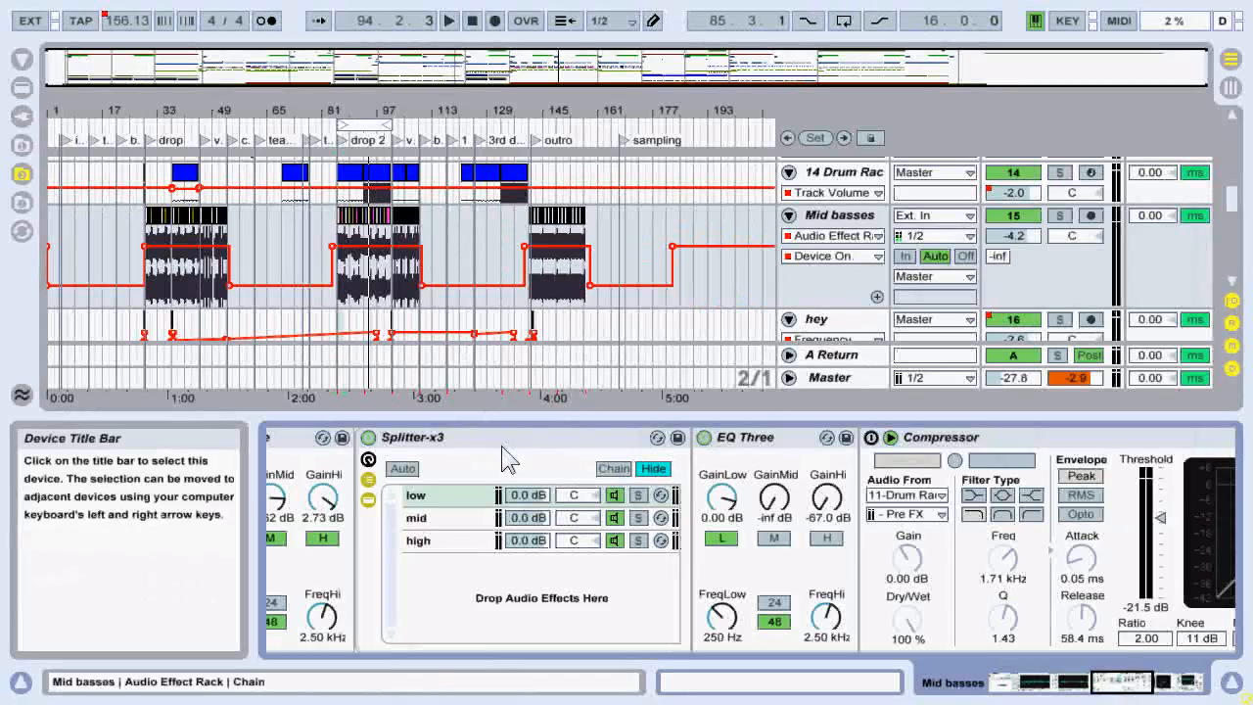
click(512, 456)
drag(1058, 685, 1115, 692)
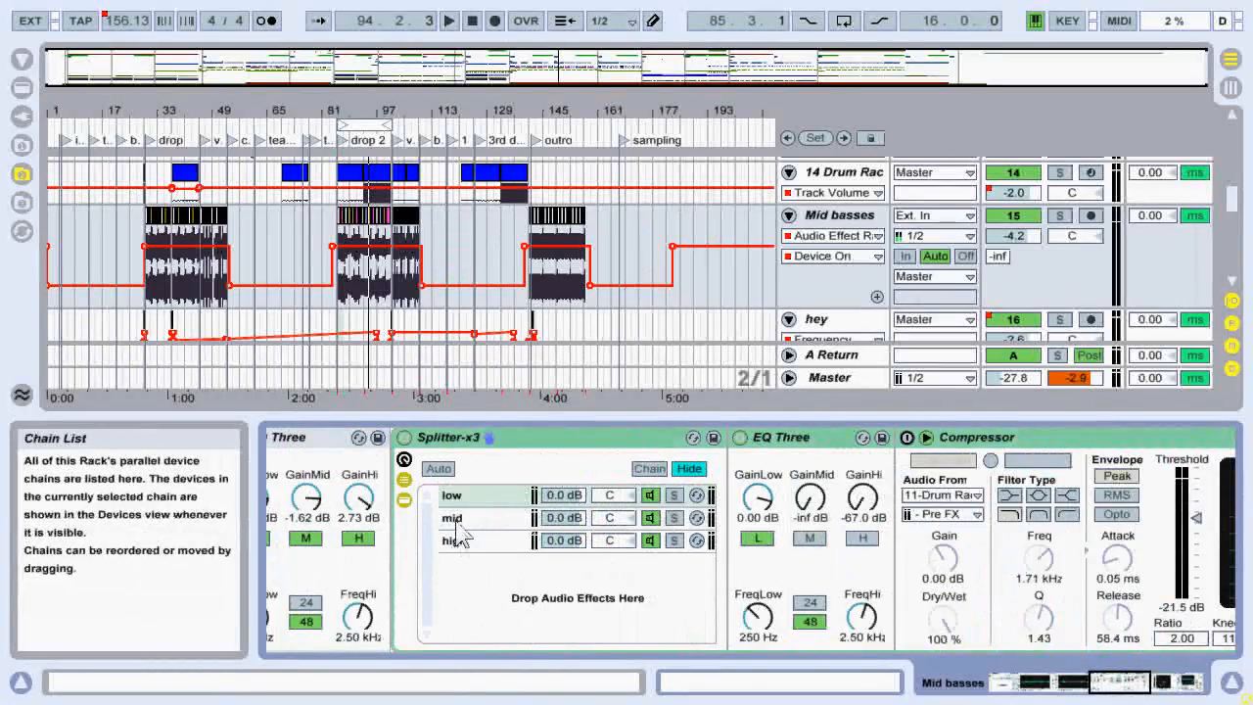
click(456, 541)
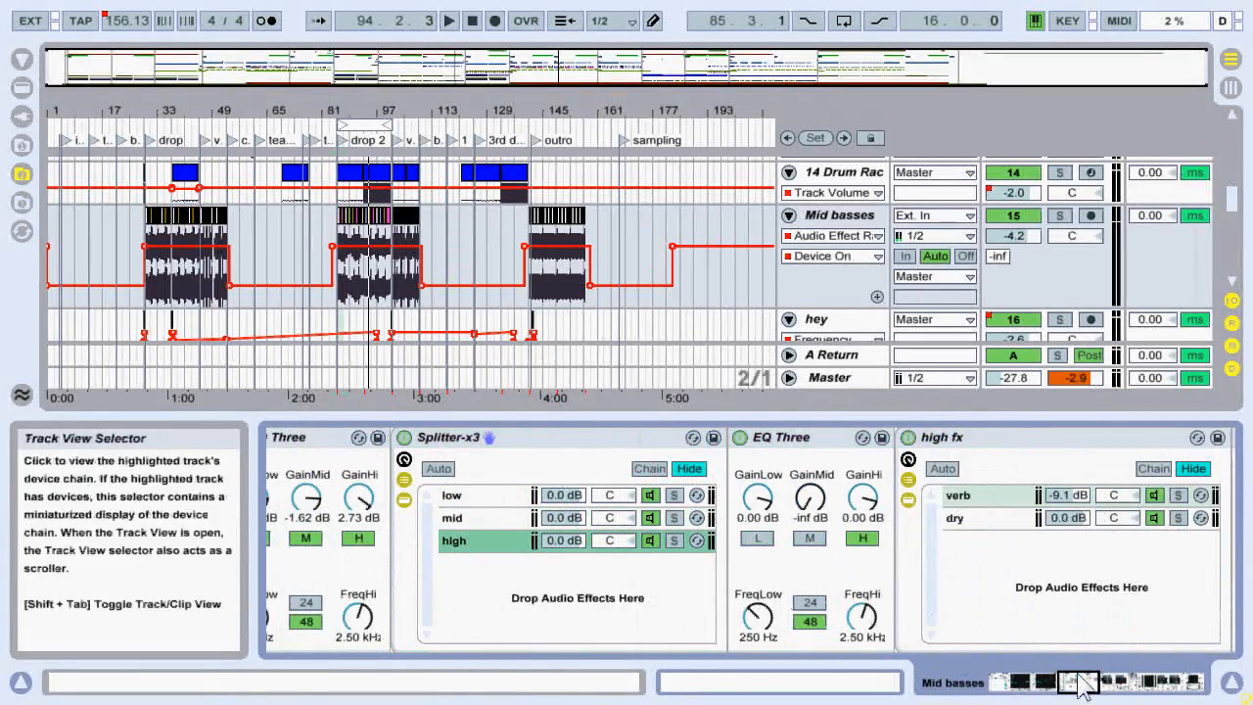
mouse_move(1083, 688)
mouse_down()
mouse_move(1118, 685)
mouse_move(1104, 688)
mouse_up()
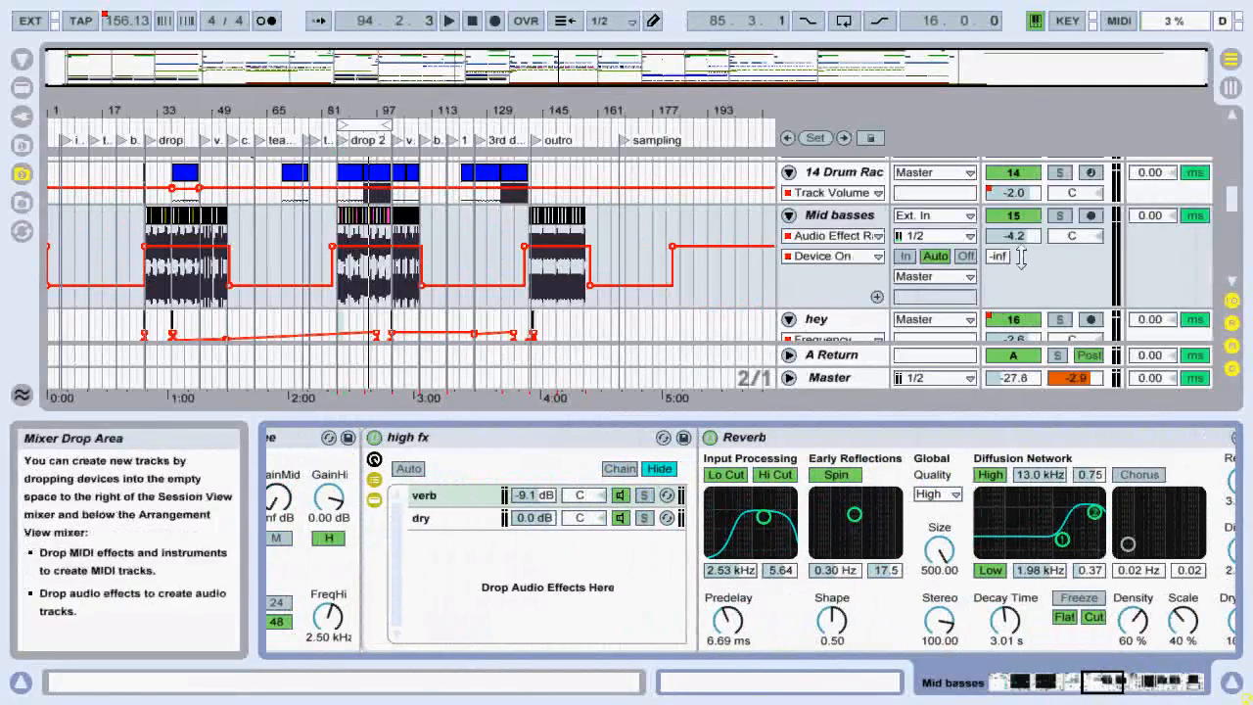
Solo the Mid basses track, play its drop 2 section from 85.3.1, and stop playback.
click(1059, 215)
click(344, 217)
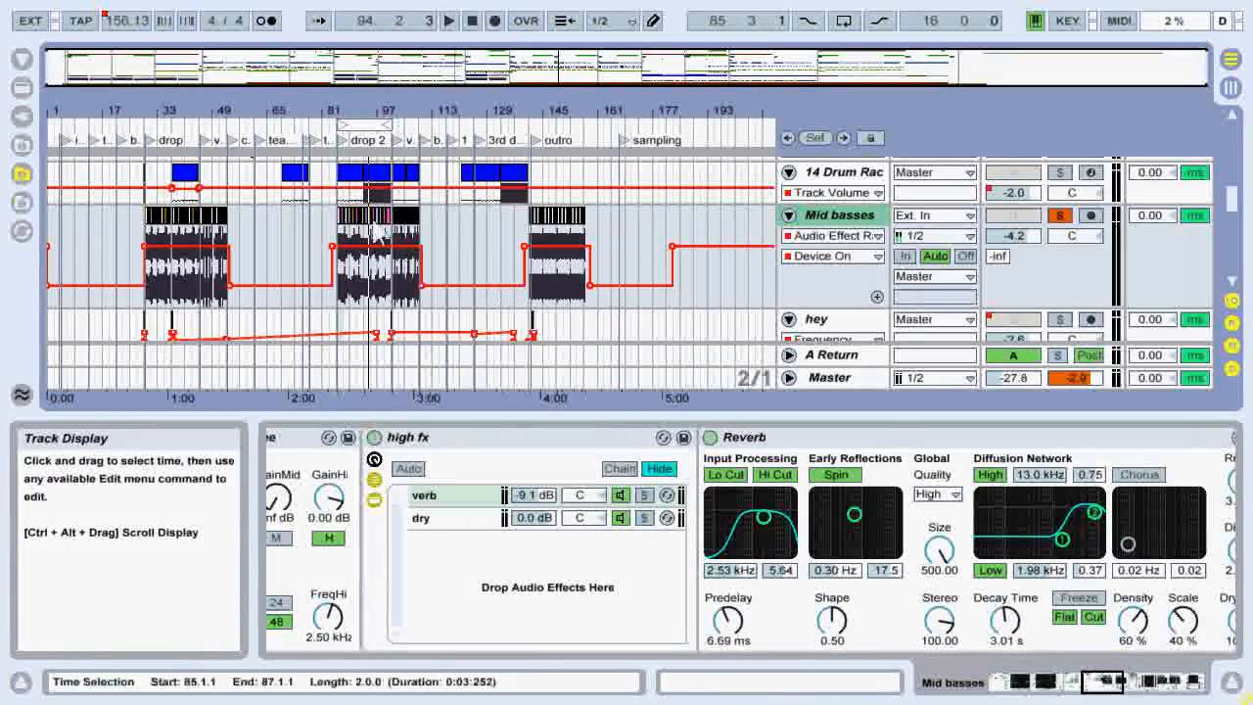
key(space)
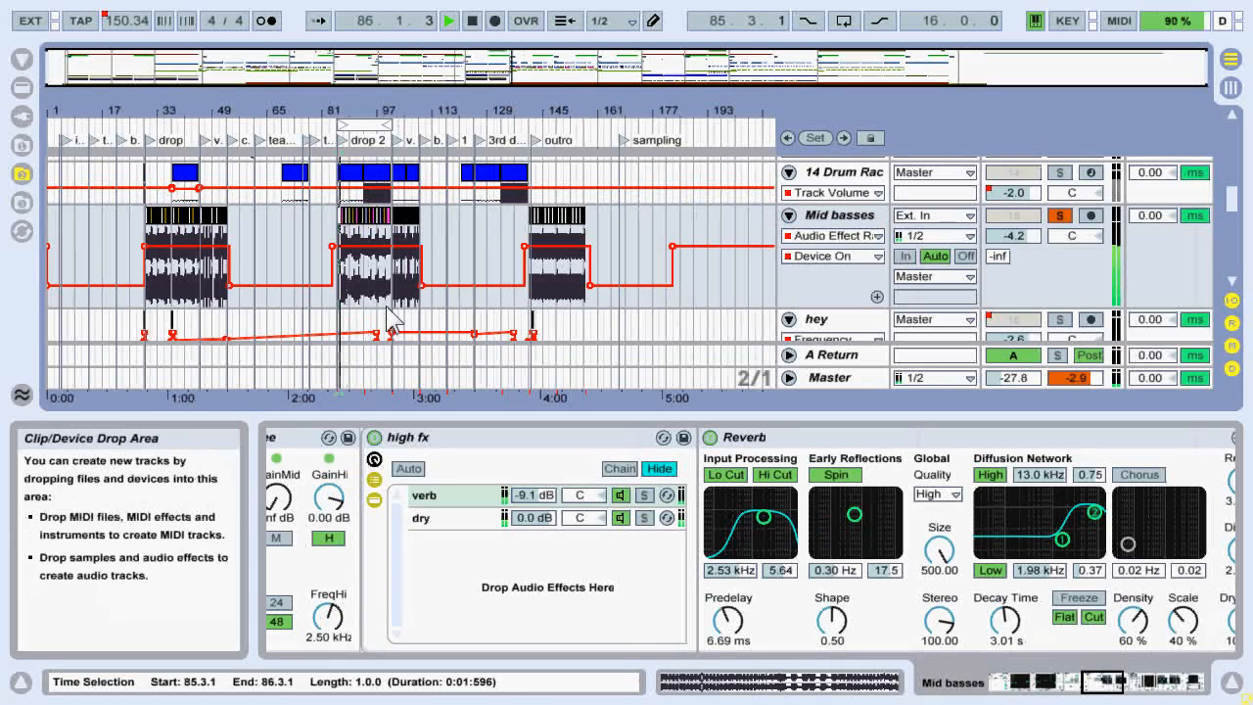
key(space)
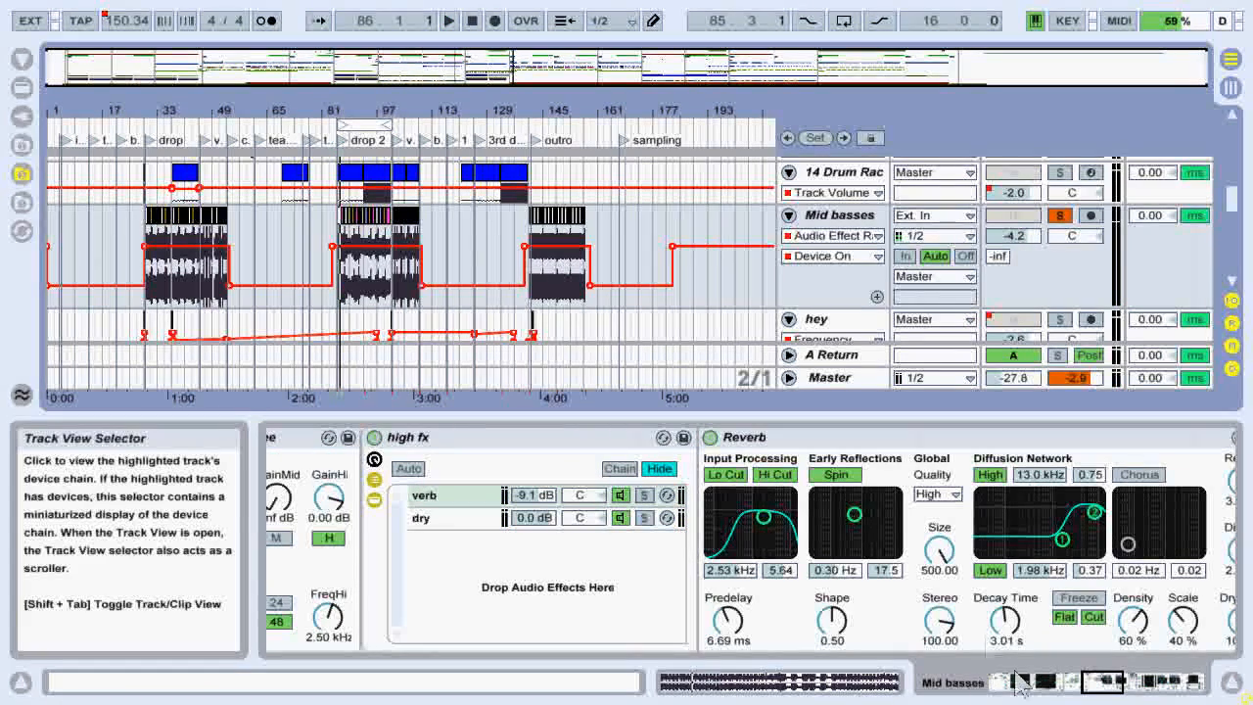
Show the mid chain of the Splitter-x3 rack and bring the Reverb in its med fx rack into view.
drag(1106, 685, 1091, 685)
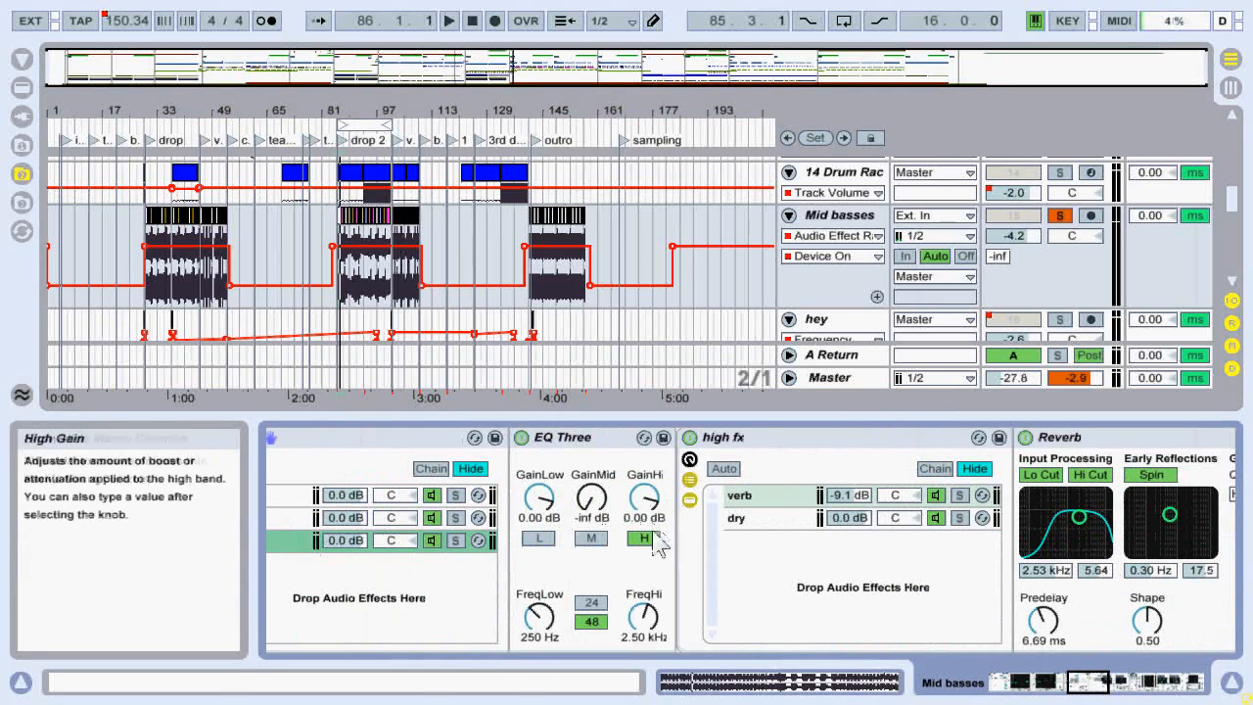
drag(1089, 685, 1084, 685)
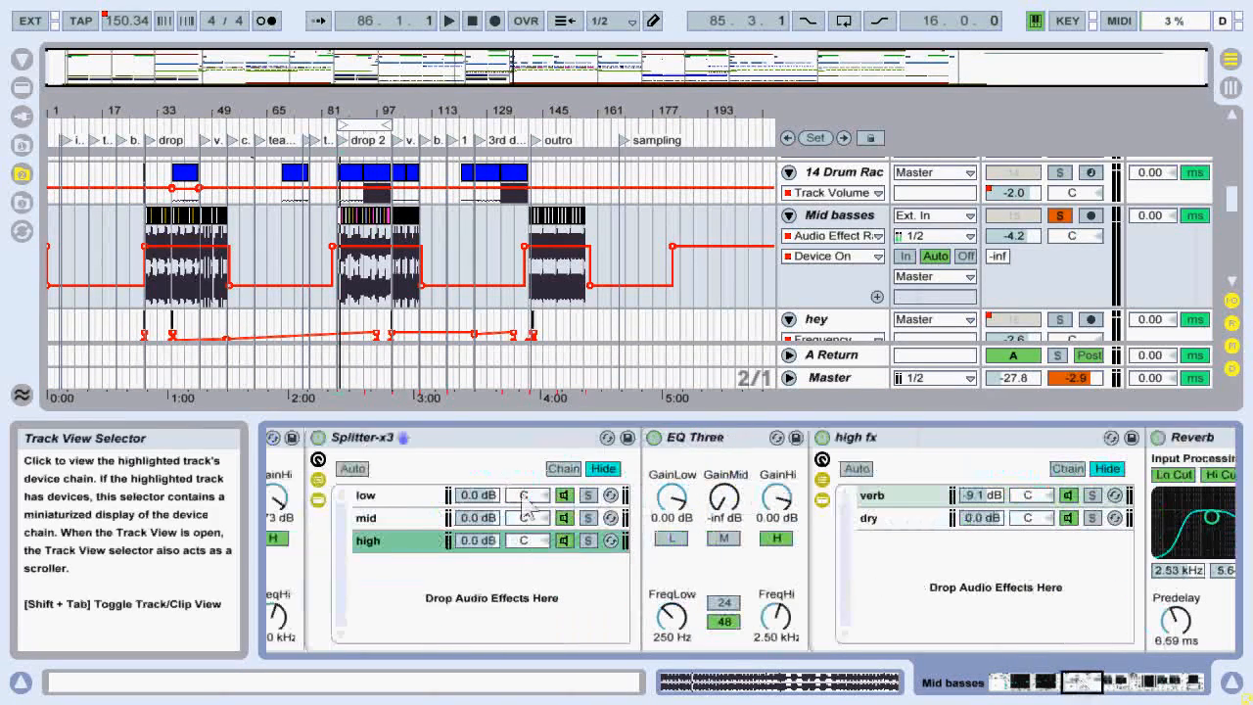
click(397, 519)
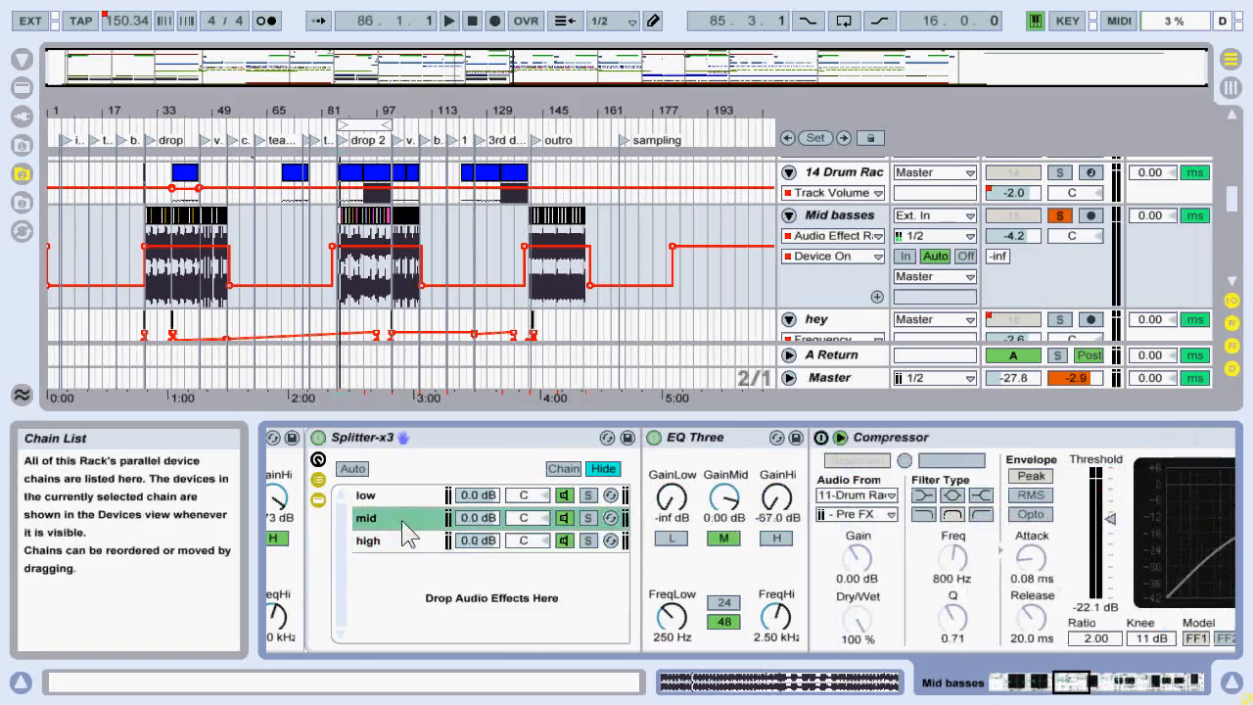
drag(1069, 685, 1121, 697)
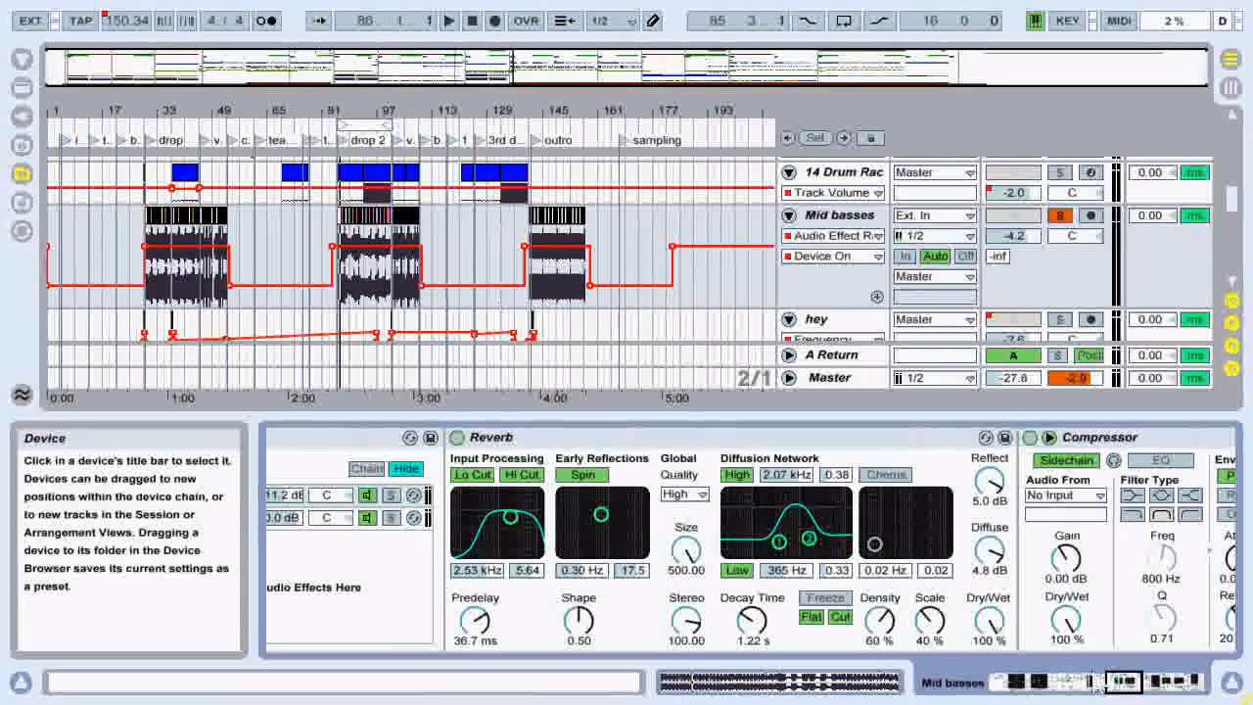
Inspect the Mid basses chain through to the final Auto Filter, then return to the Splitter-x3 rack.
drag(1120, 685, 1199, 690)
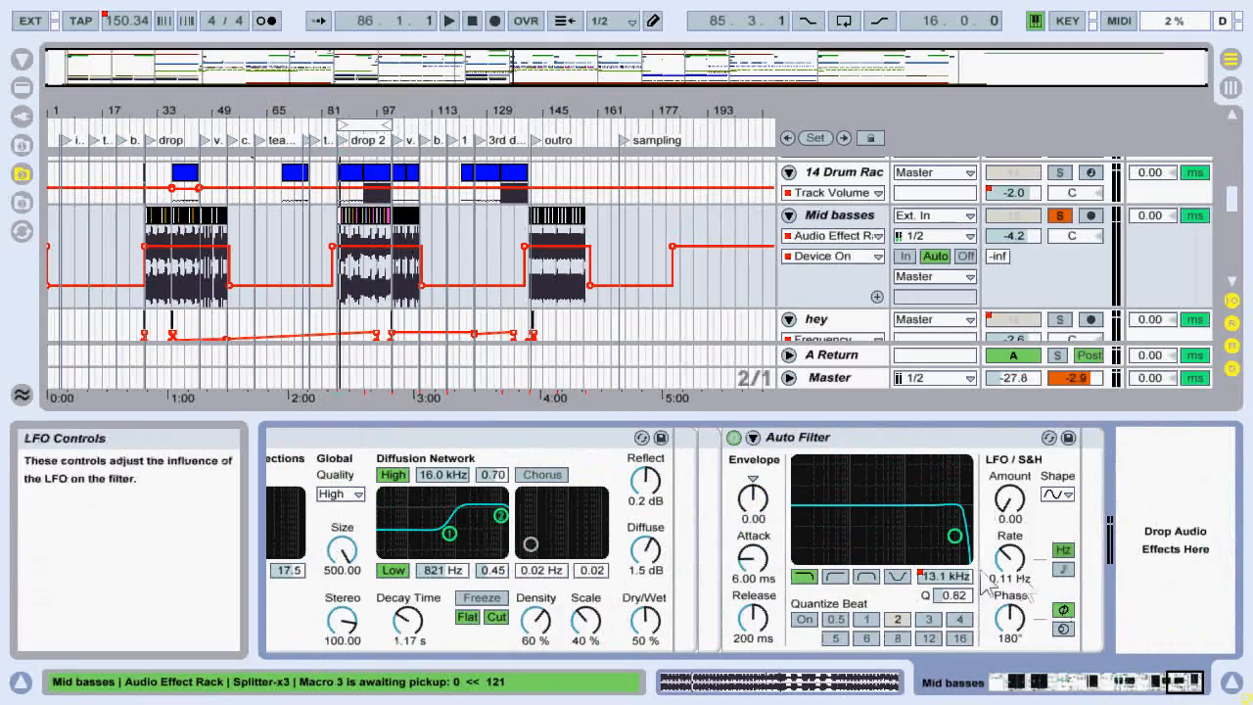
click(1174, 690)
drag(1175, 692, 1104, 682)
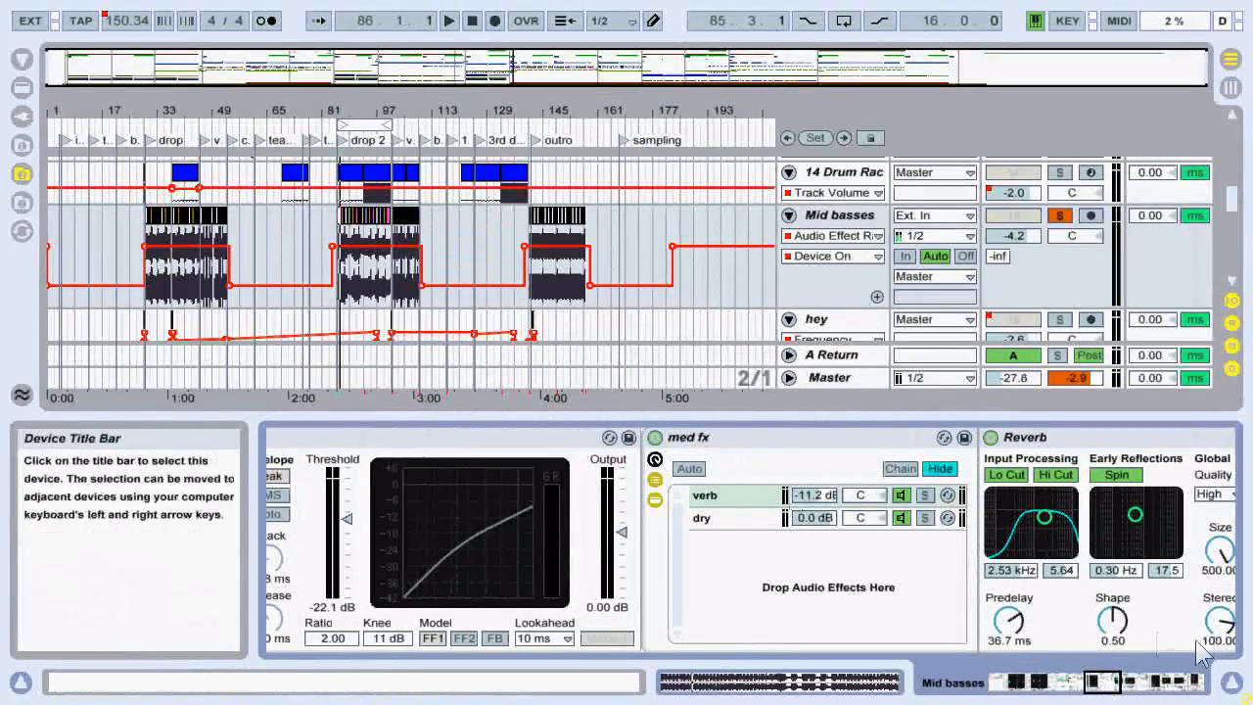
drag(1115, 690, 1078, 690)
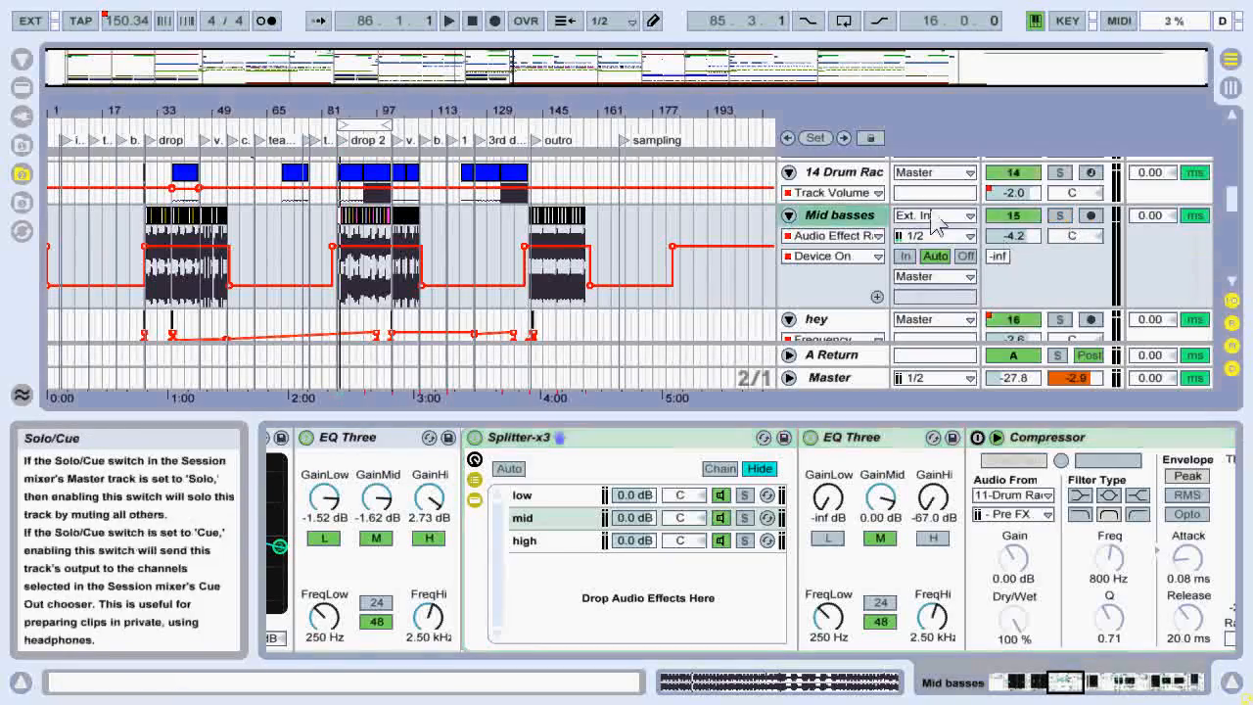
Select the hey track below Mid basses and show its device chain.
scroll(615, 249, down, 3)
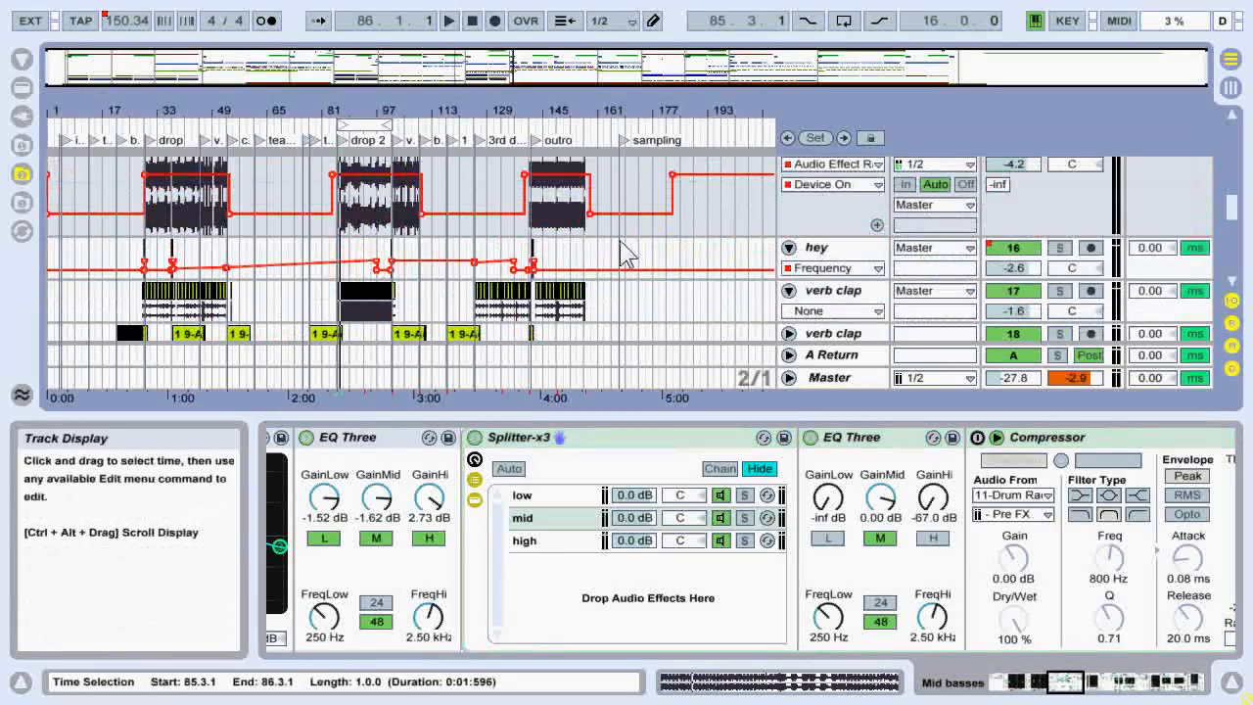
click(829, 257)
scroll(686, 294, down, 2)
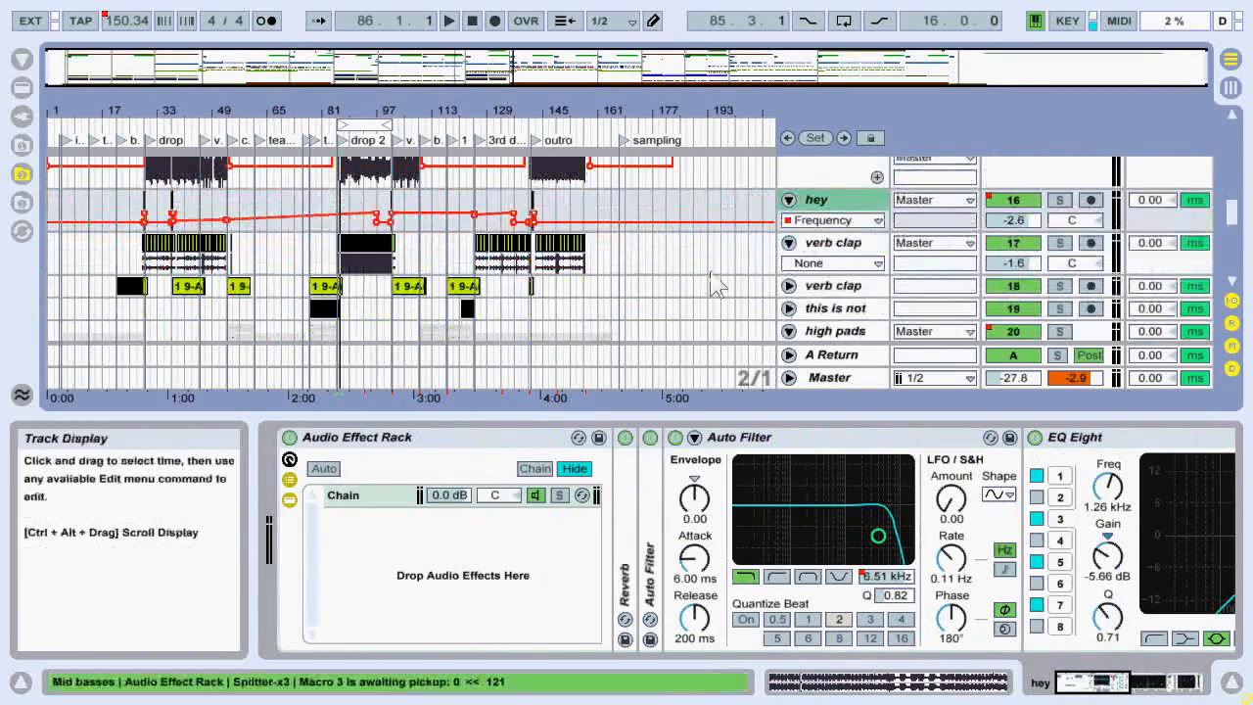
Select verb clap track 17, enlarge its lane, and zoom the arrangement in on the drop section.
click(832, 243)
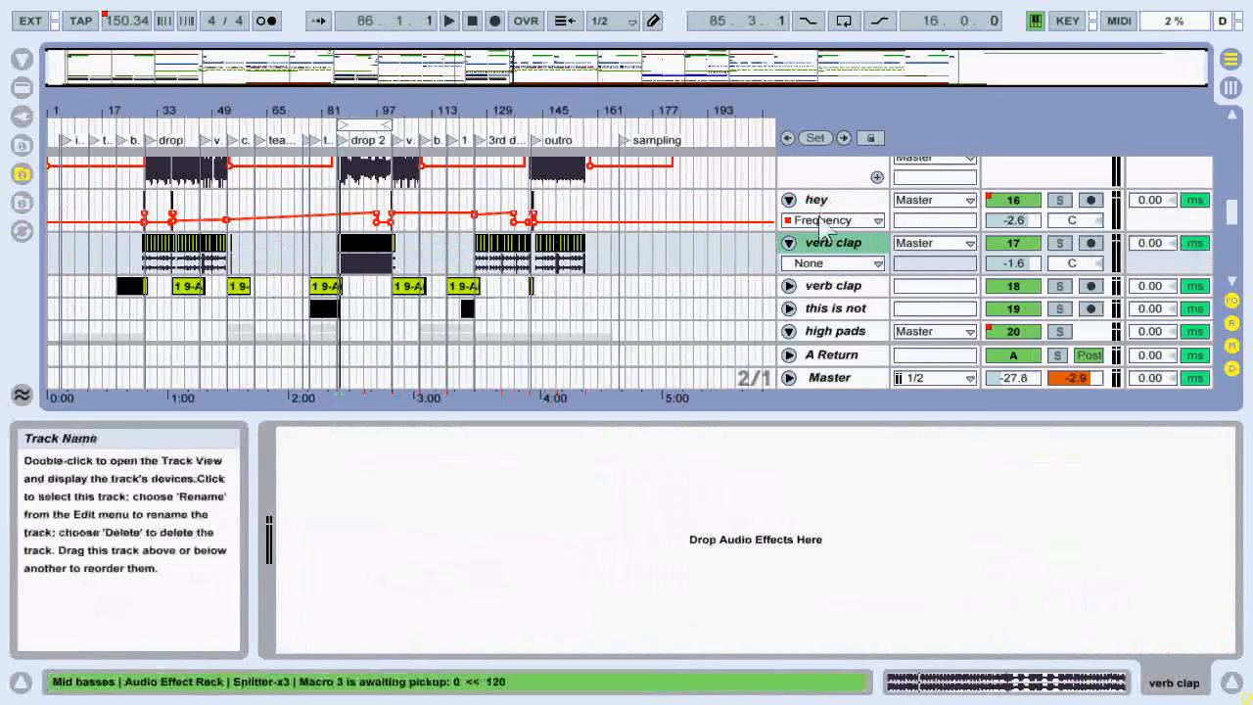
drag(812, 295, 811, 317)
drag(183, 49, 221, 294)
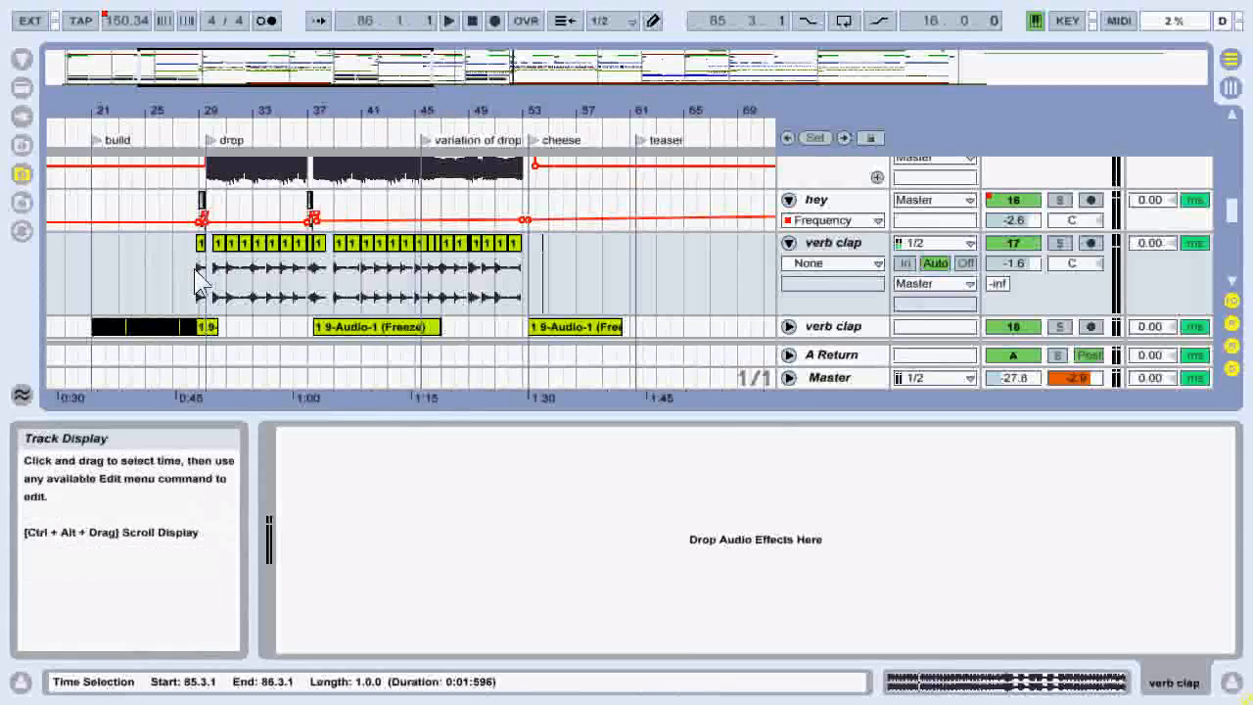
Solo verb clap track 17, play it from 30.1.1, stop, and view its drop clips up close.
click(1062, 246)
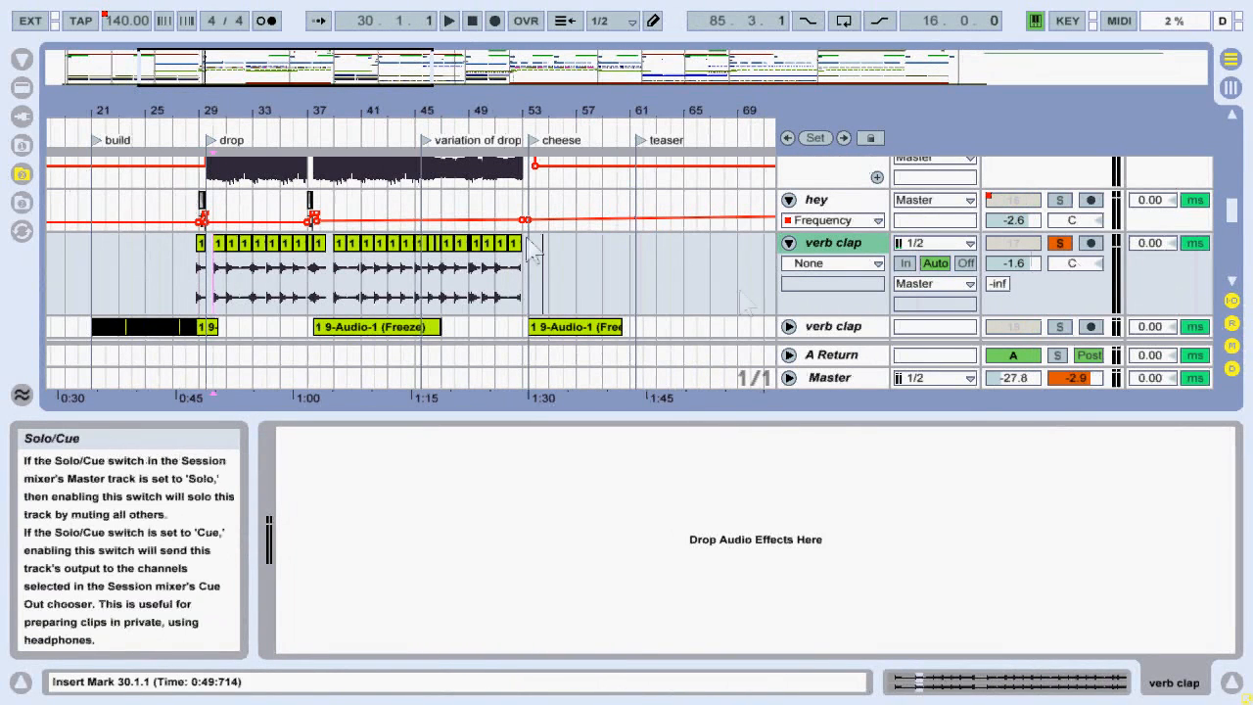
click(223, 242)
key(space)
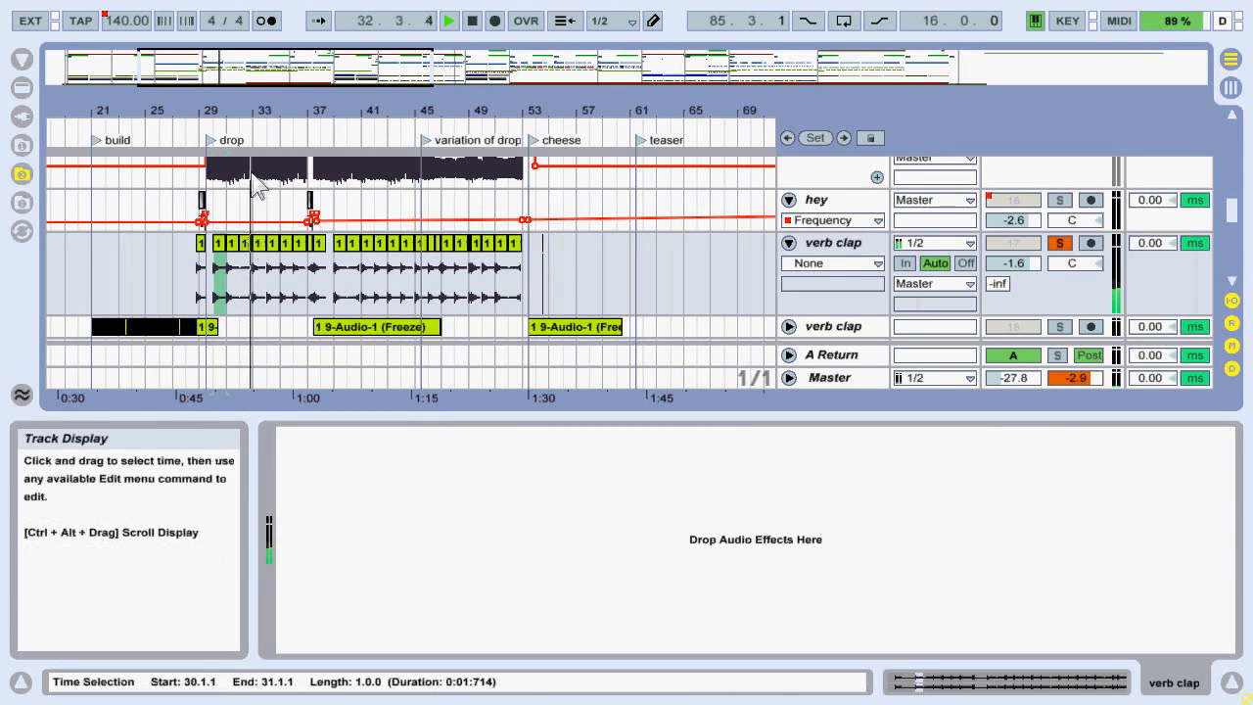
drag(225, 67, 225, 90)
key(space)
click(391, 252)
click(392, 253)
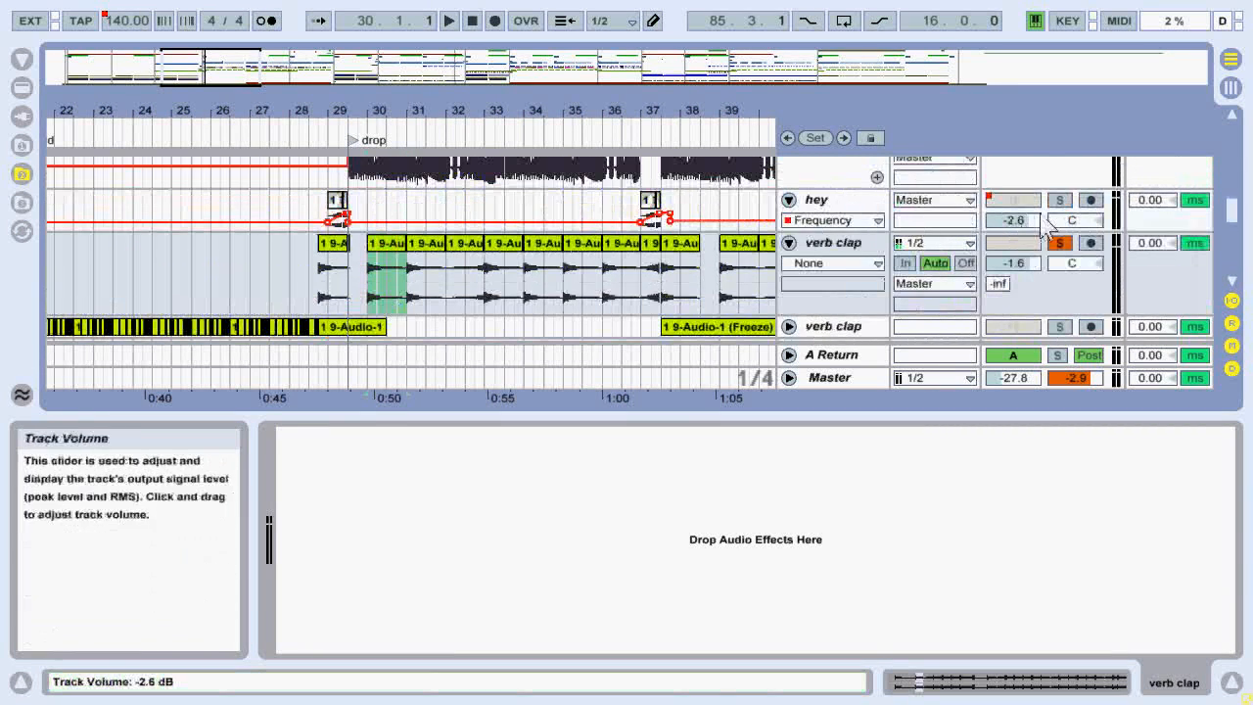
Play 11 Drum Rack soloed together with verb clap track 17 from 30.1.1, then clear both solos and play the full mix.
scroll(1074, 205, up, 10)
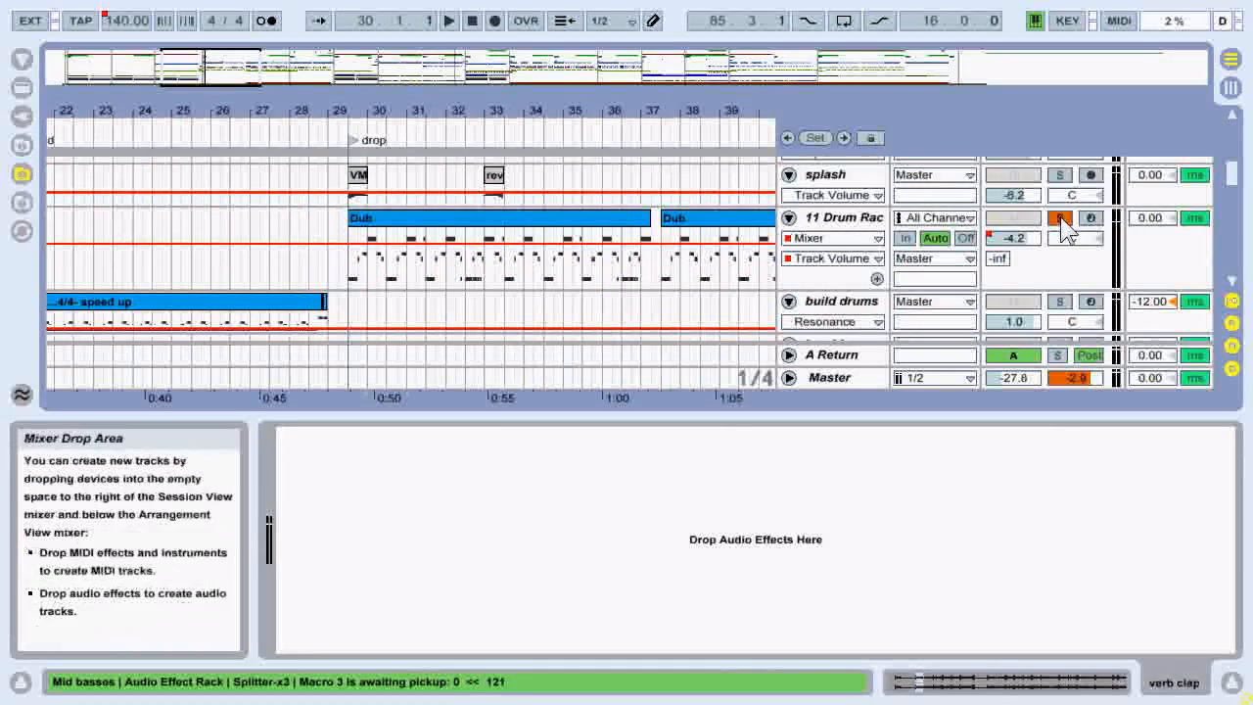
key(space)
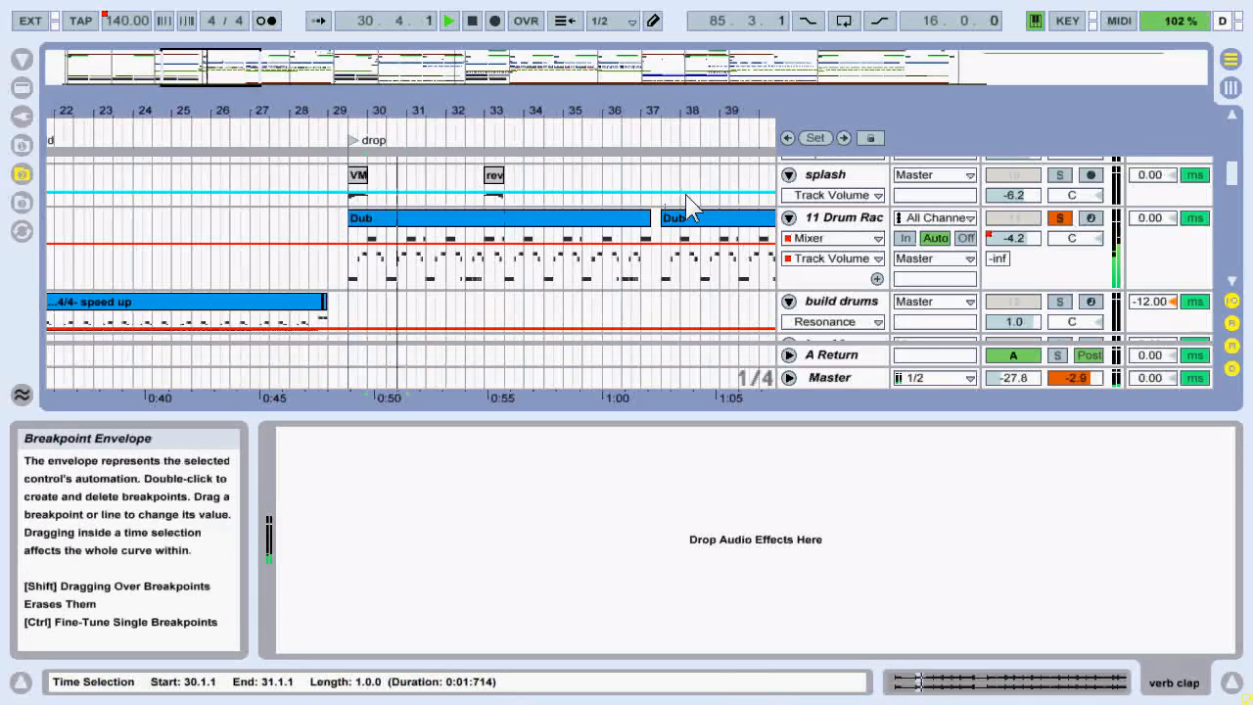
scroll(1022, 284, down, 5)
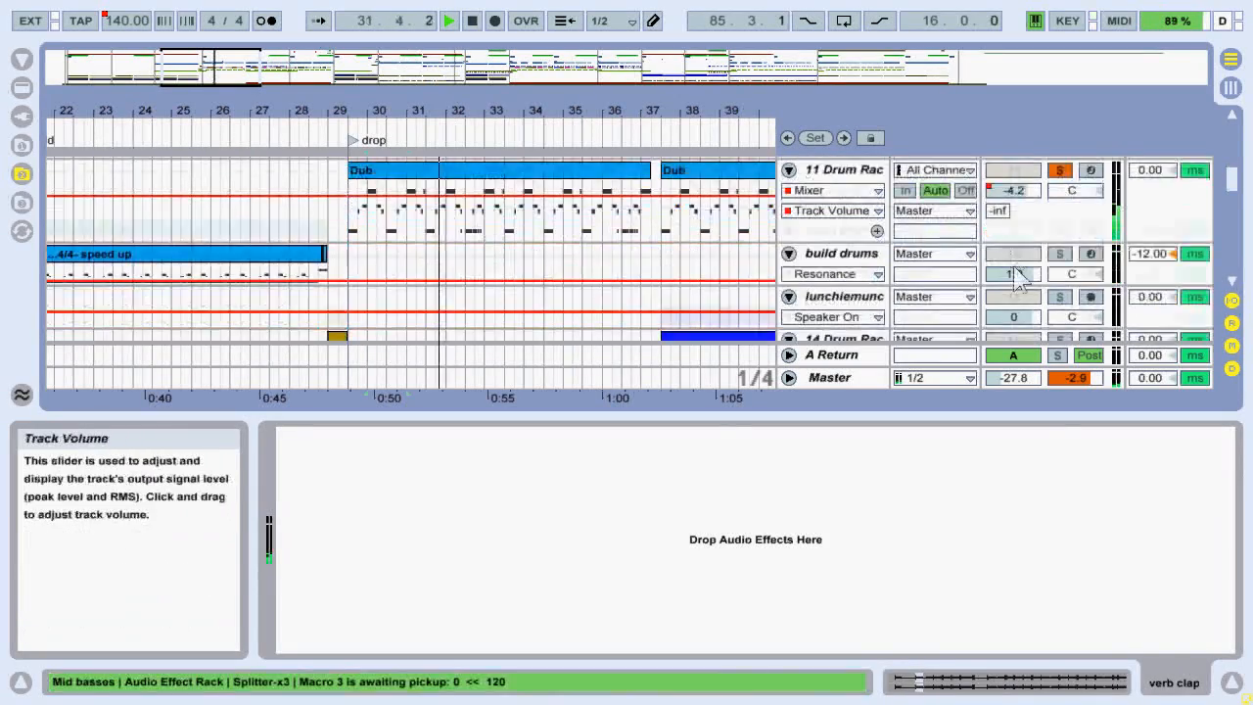
scroll(1022, 284, down, 3)
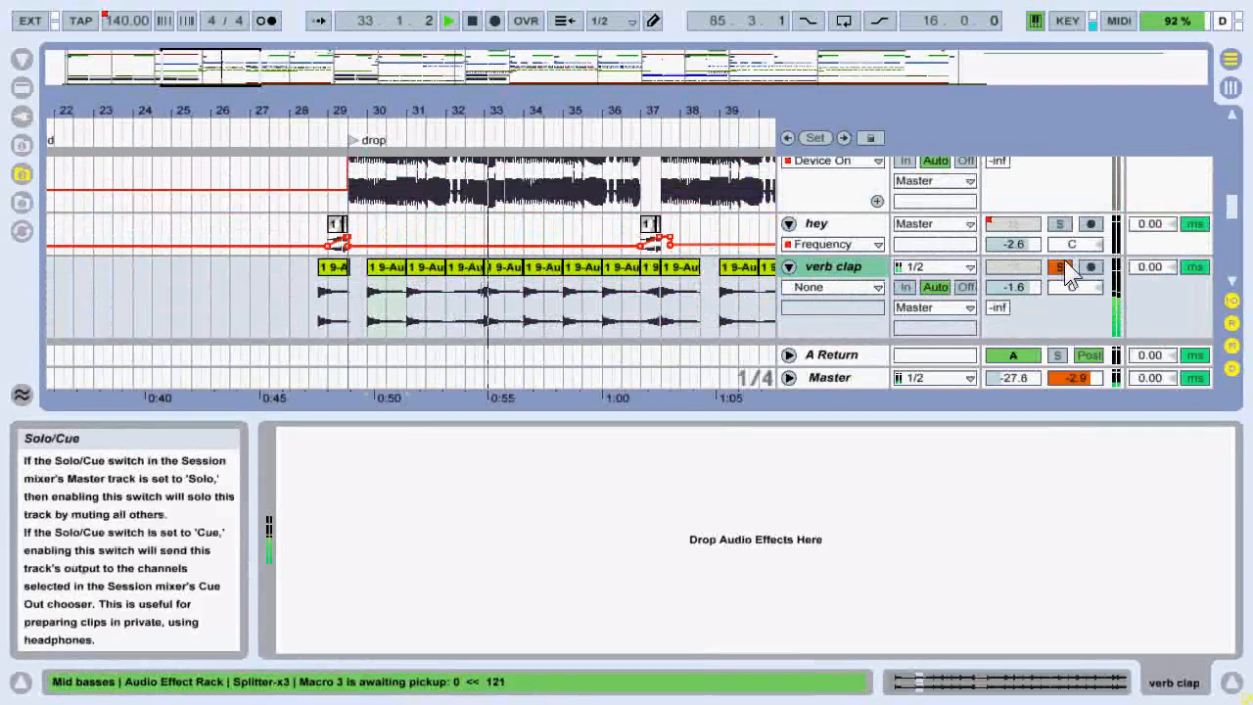
scroll(1067, 270, down, 1)
key(space)
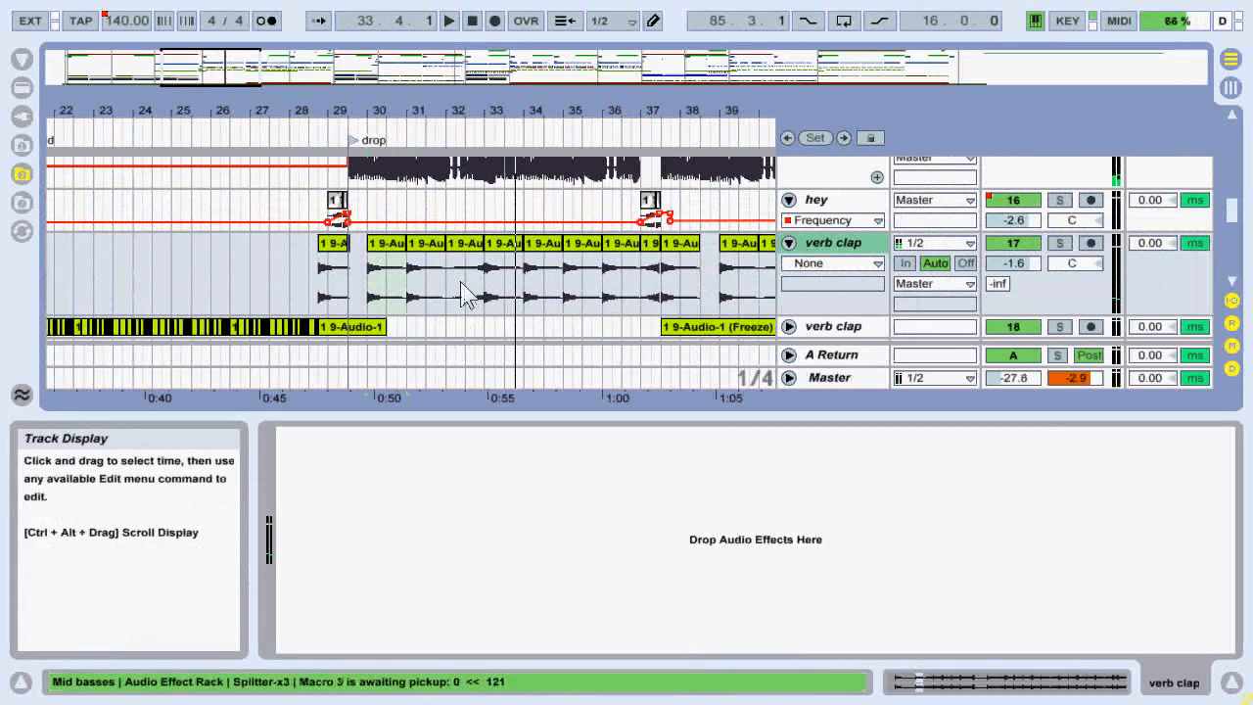
click(468, 277)
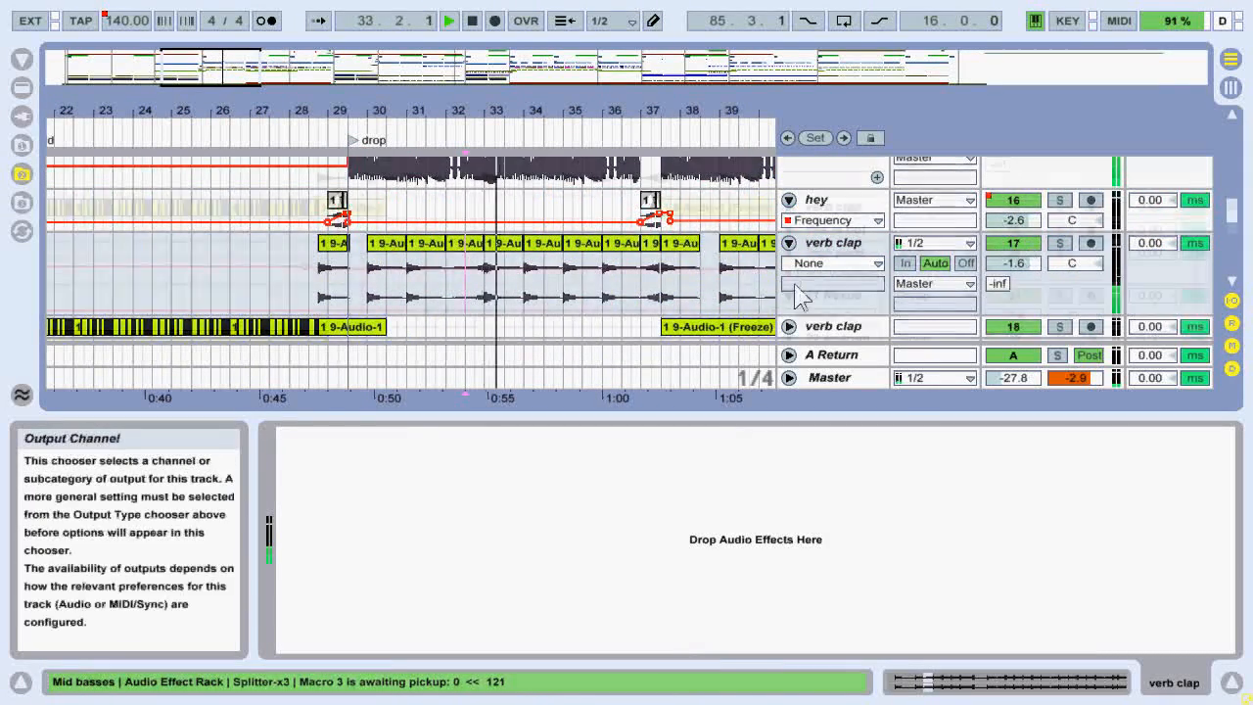
Unfold and solo verb clap track 18, play it from its clip near 26.3, enlarge its lane, and stop playback.
scroll(797, 295, down, 3)
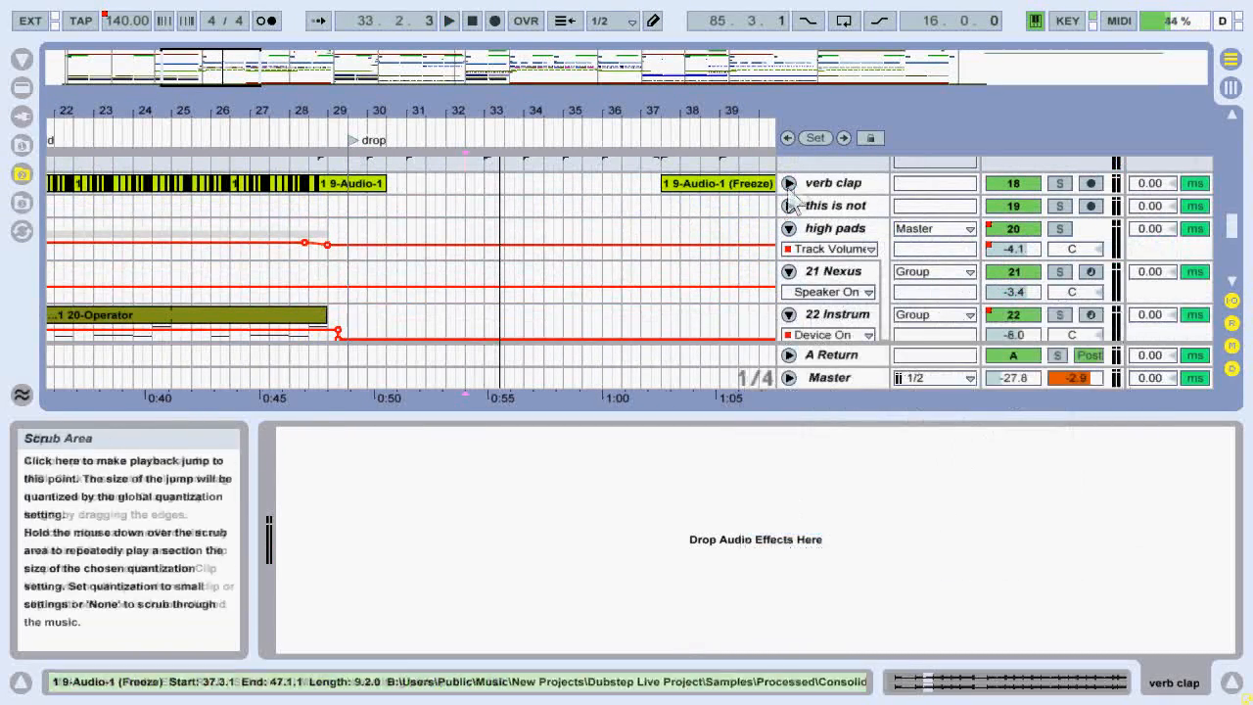
click(788, 184)
click(235, 184)
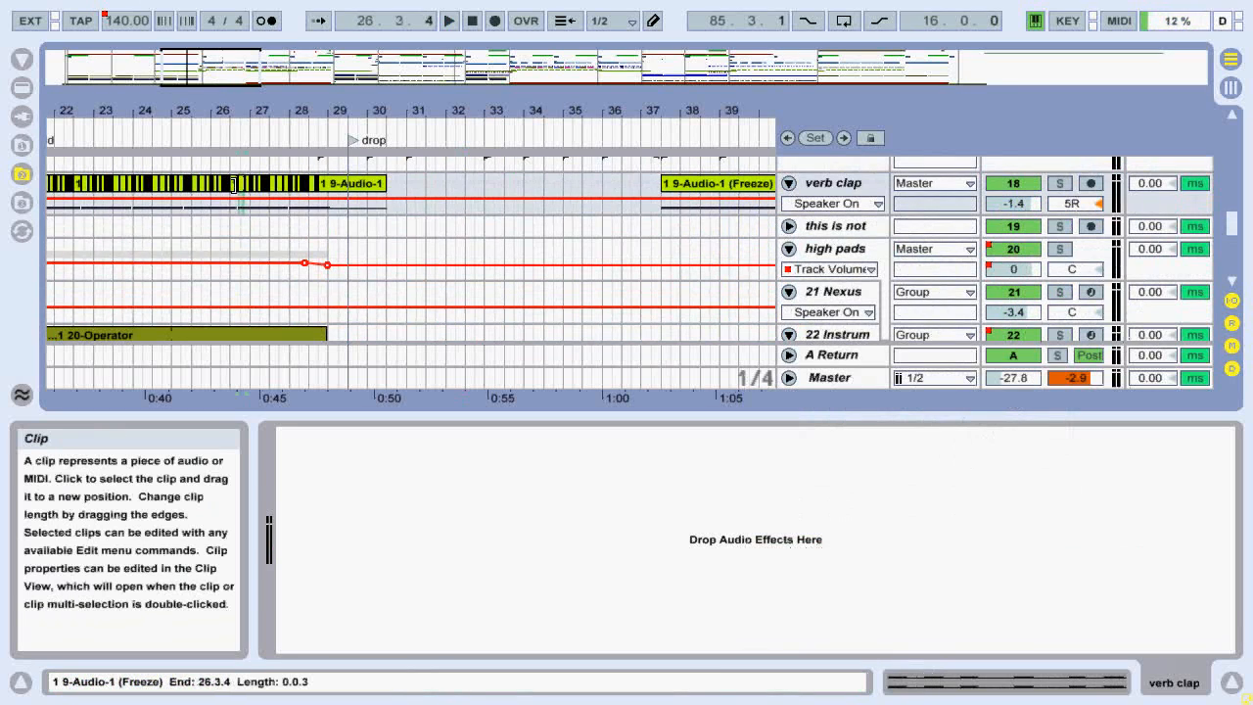
click(1059, 184)
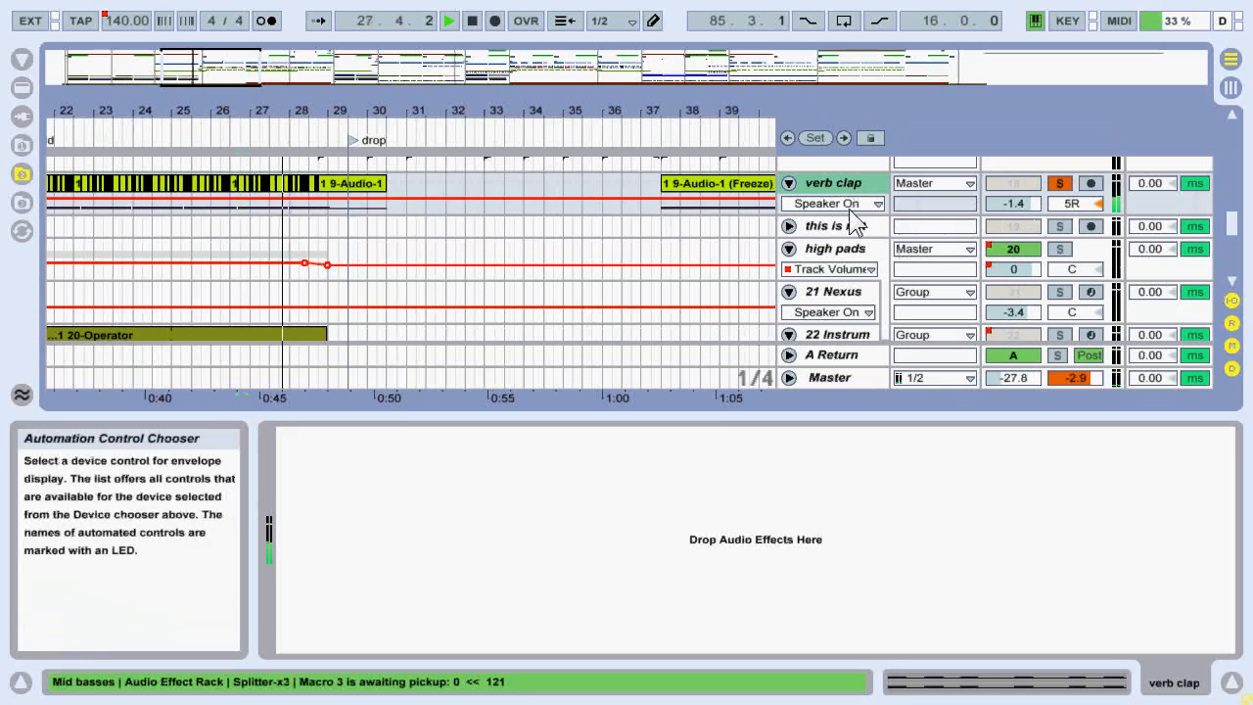
drag(844, 209, 832, 343)
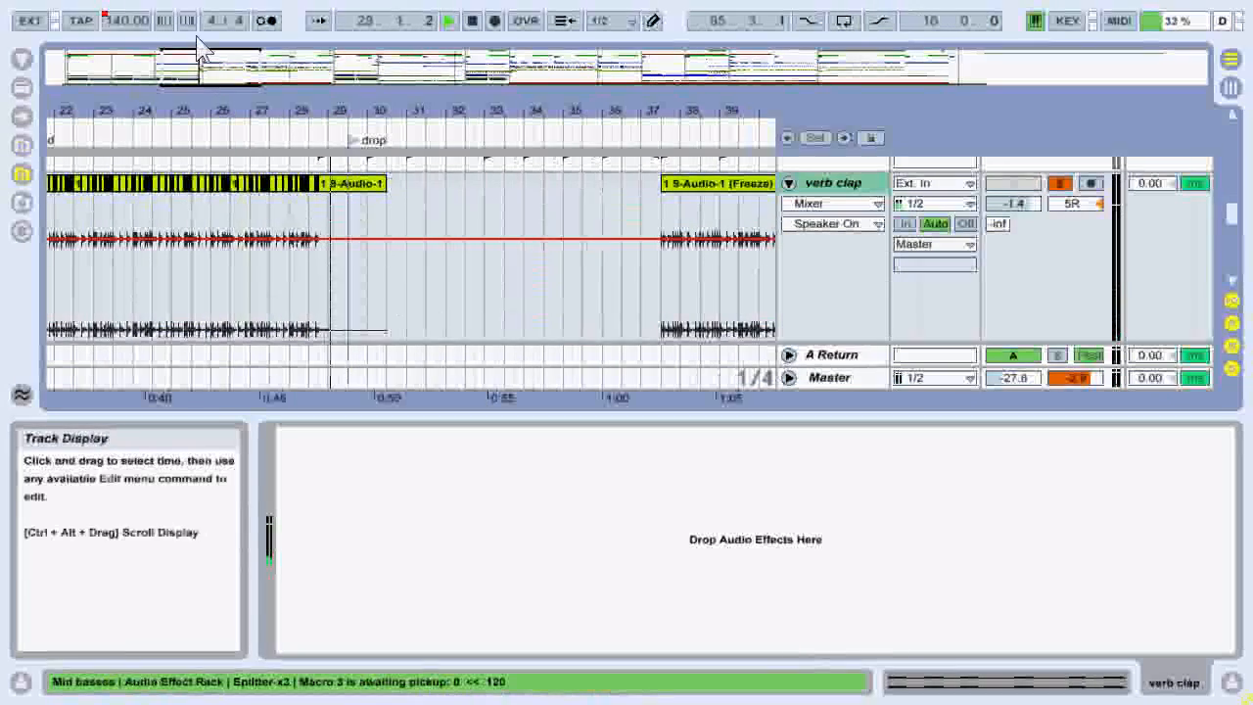
key(space)
Examine the verb clap clips around bars 27 to 29 up close, select 27.4.3 to 28.1.1, and place the insert marker at 27.1.2.
drag(196, 57, 246, 100)
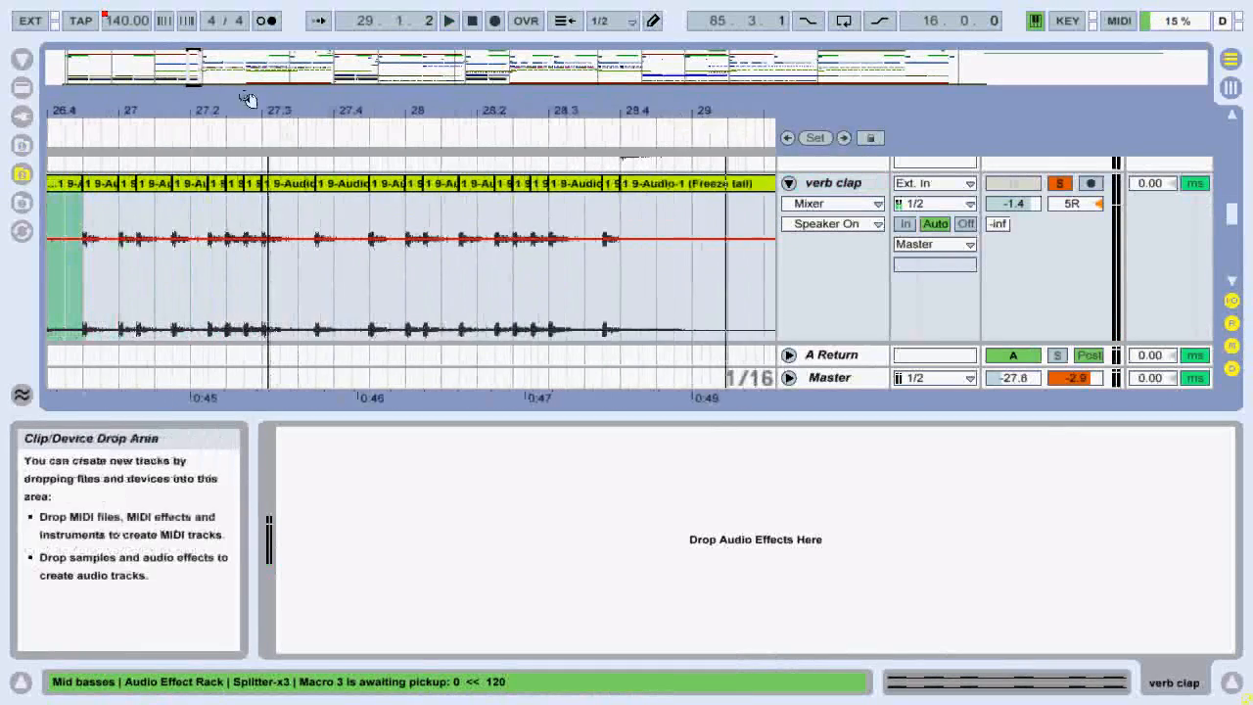
click(368, 192)
drag(368, 192, 396, 195)
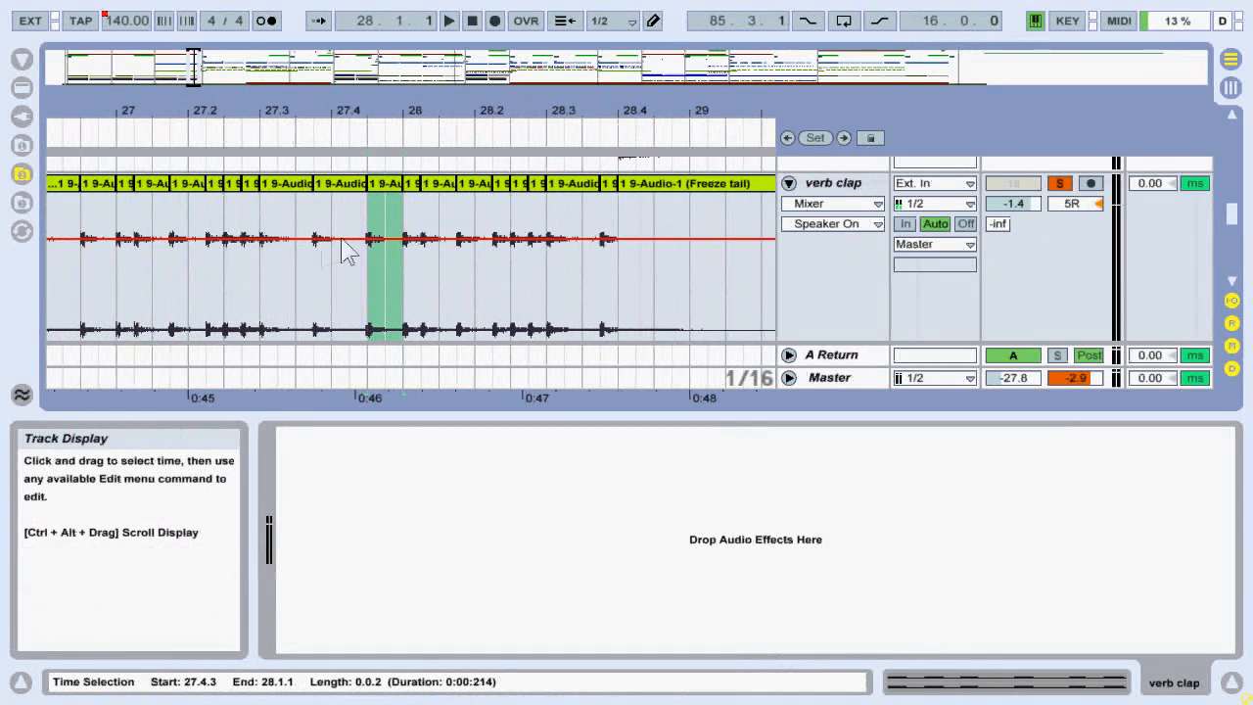
click(135, 311)
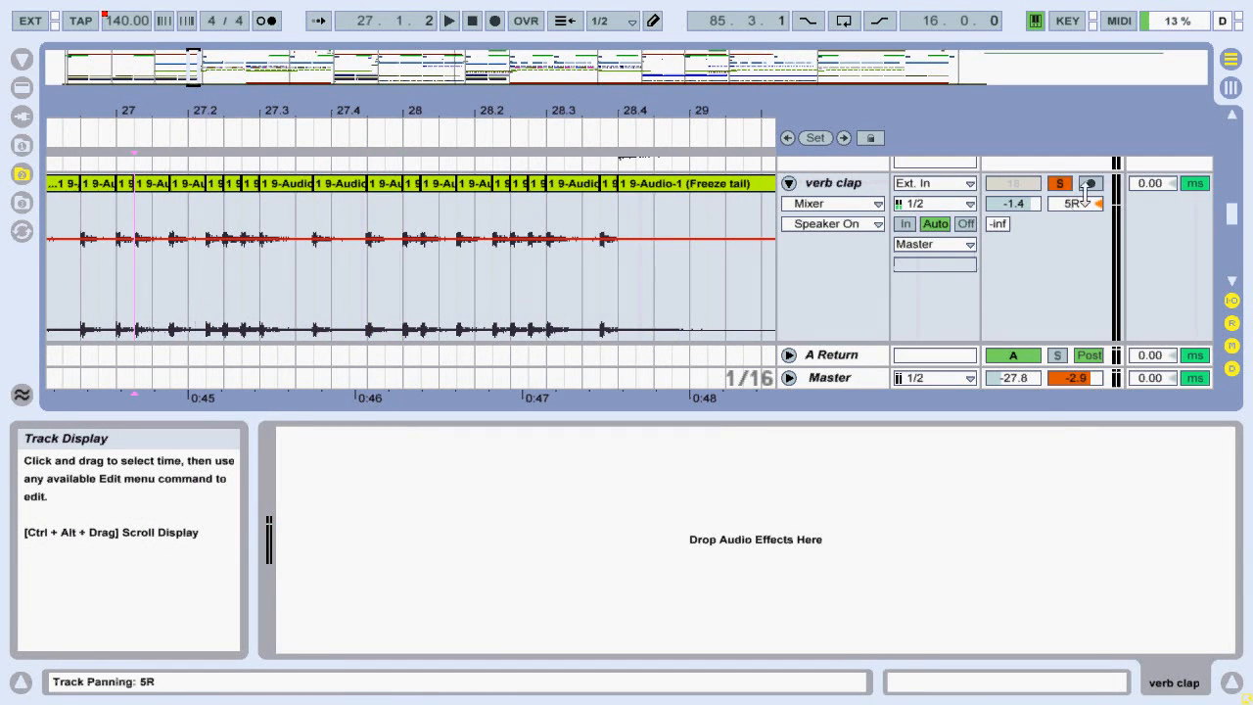
Play the soloed verb clap track 18 from 27.1.2 until 28.4.1, stop, and place the insert marker at 27.3.2.
key(space)
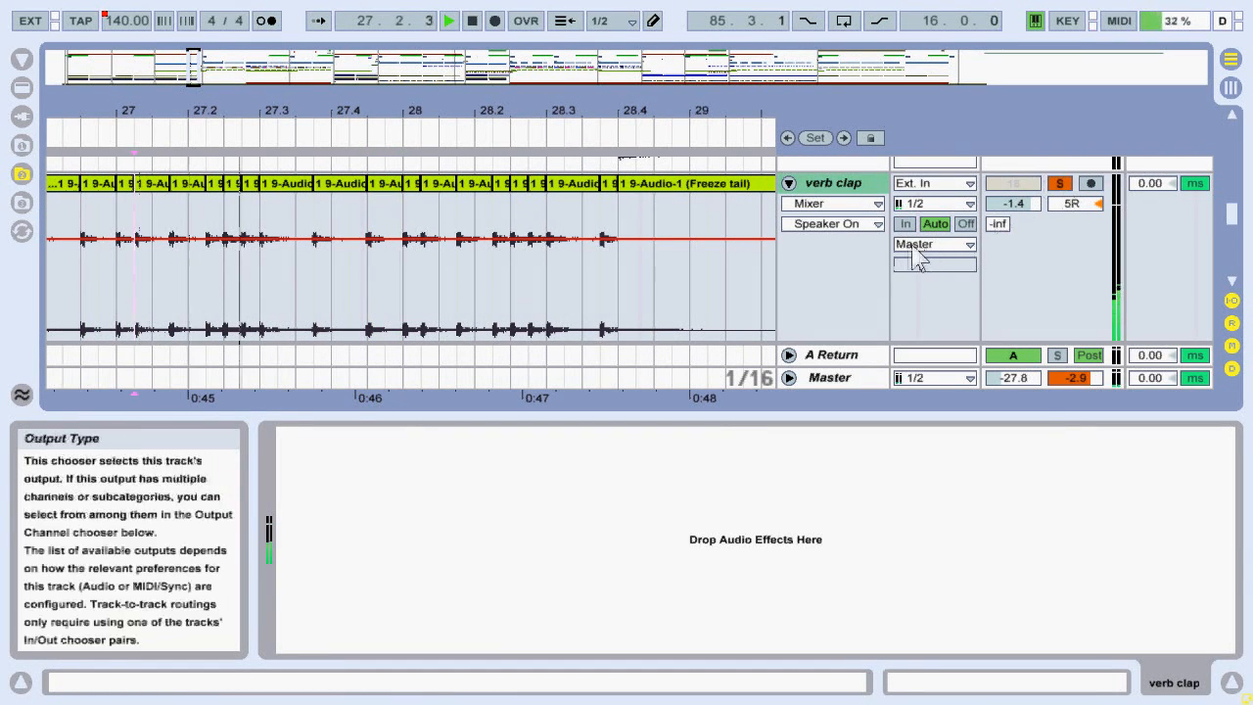
key(space)
drag(235, 137, 245, 187)
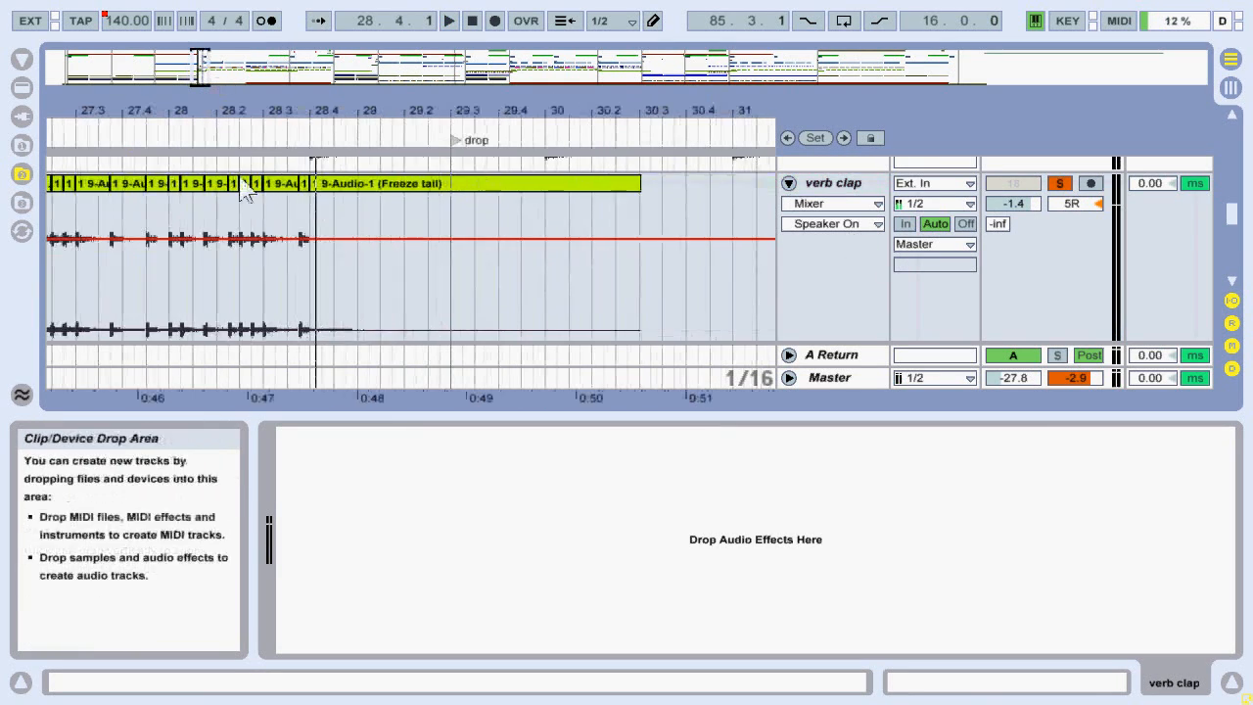
scroll(257, 205, up, 3)
scroll(195, 225, down, 3)
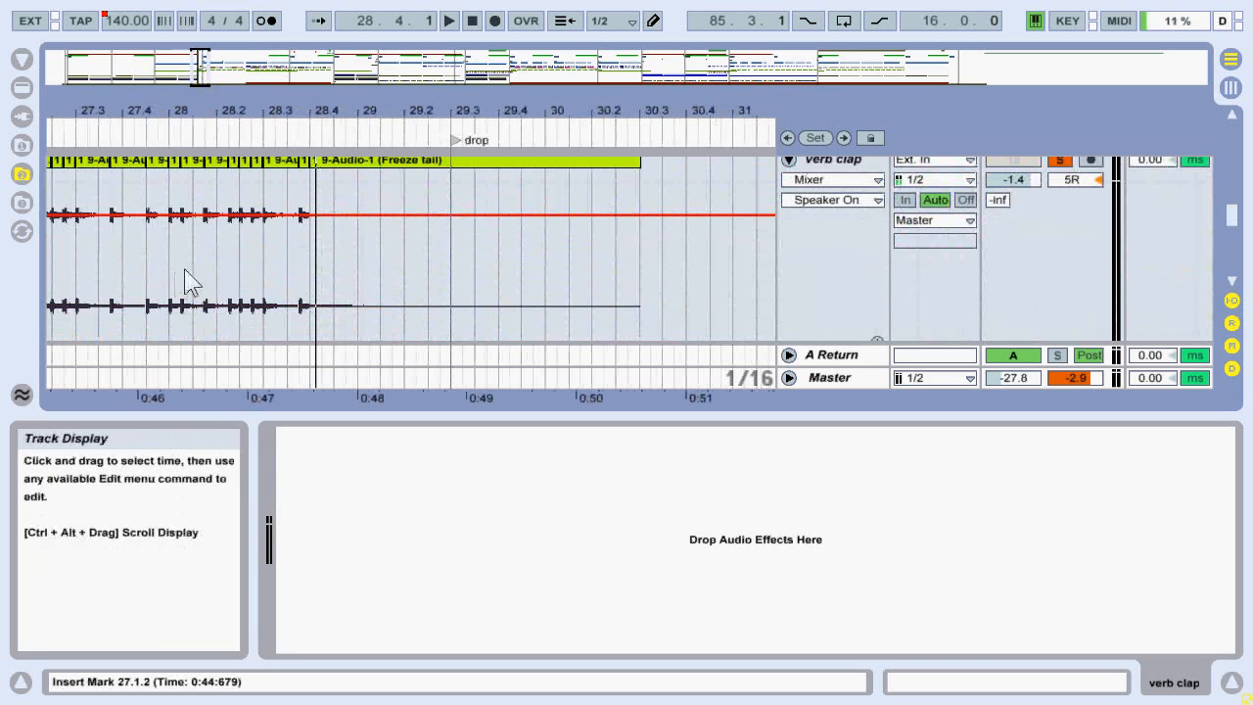
click(88, 274)
scroll(194, 273, up, 2)
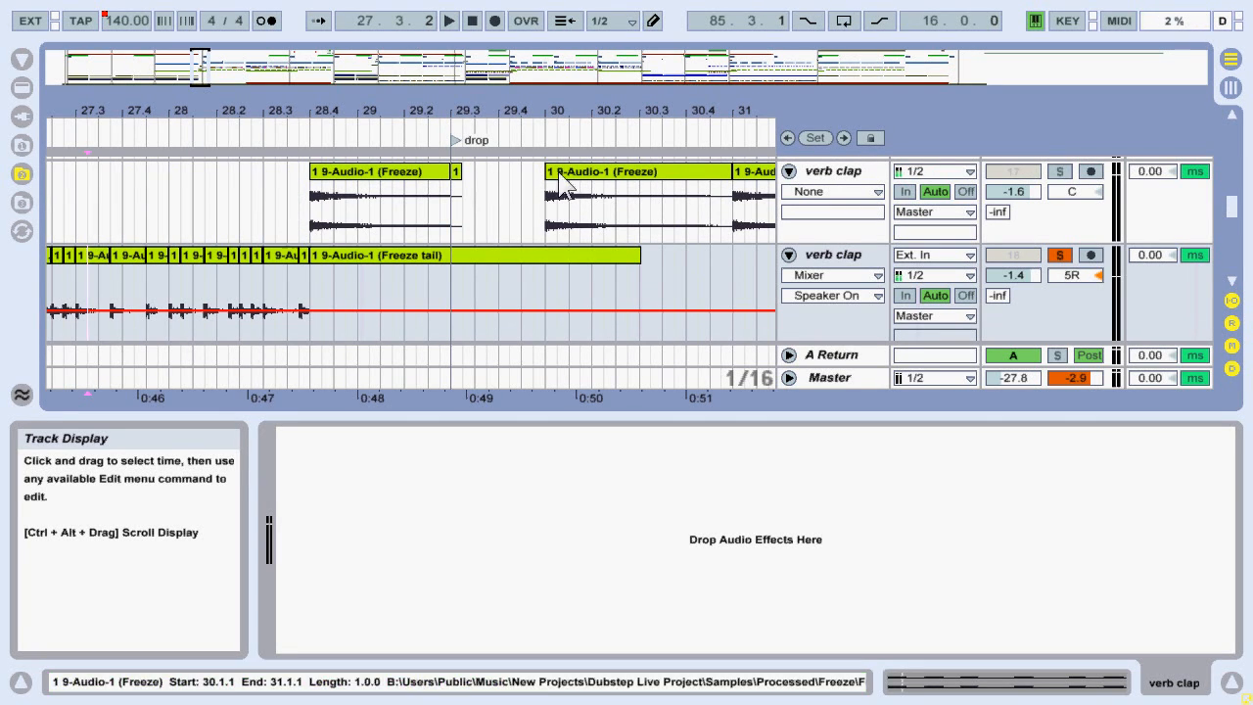
Copy the verb clap clip at 28.4.1 on track 17 to 25.2.1 on the same track and open the copy's clip properties.
scroll(479, 239, up, 5)
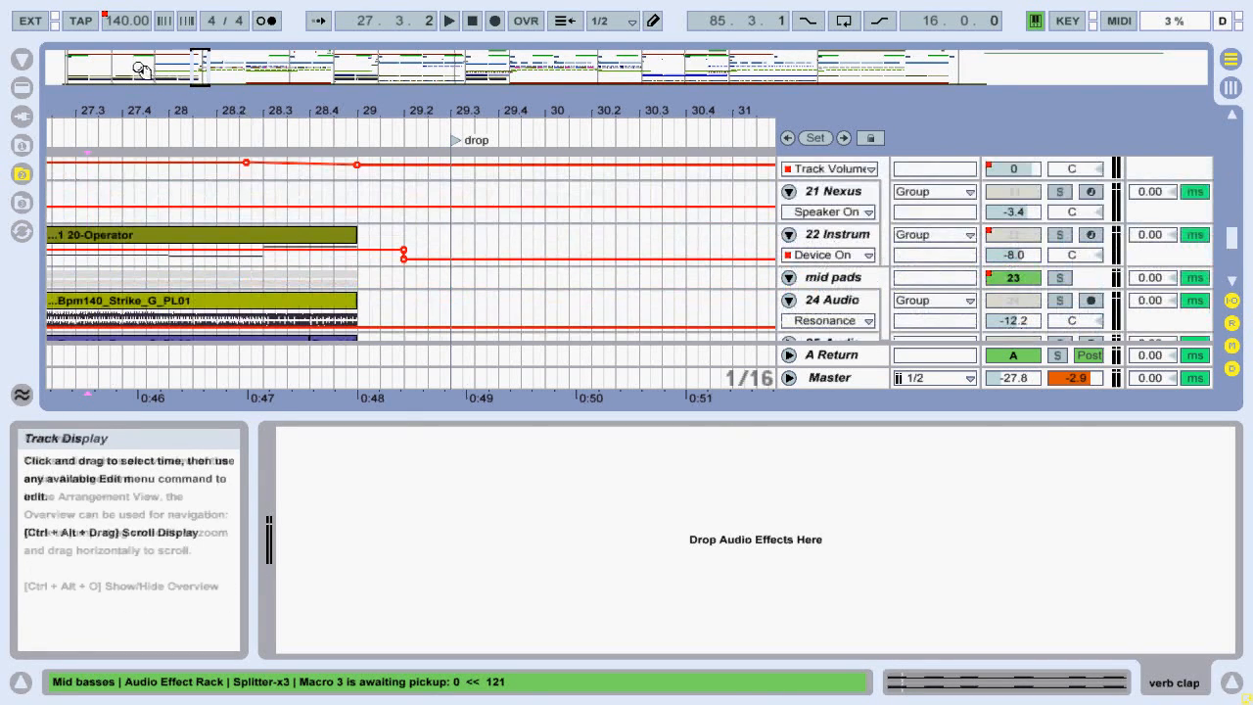
drag(191, 74, 190, 45)
scroll(343, 303, down, 5)
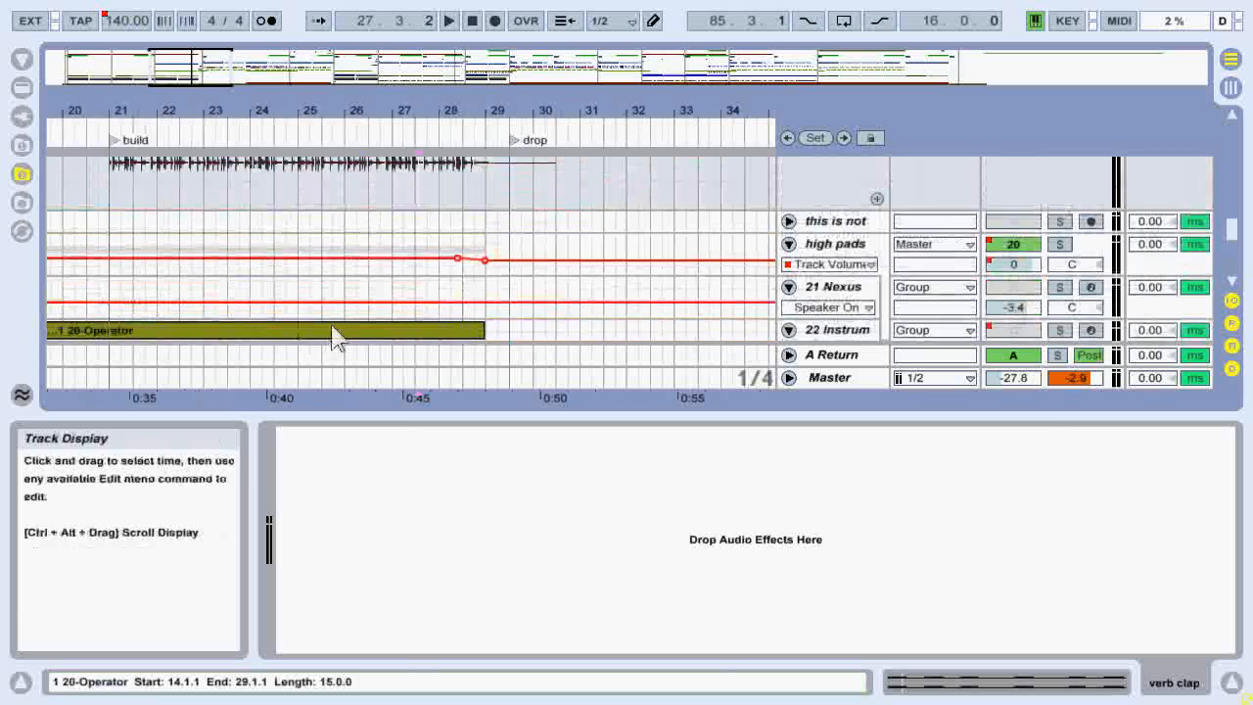
scroll(354, 301, up, 3)
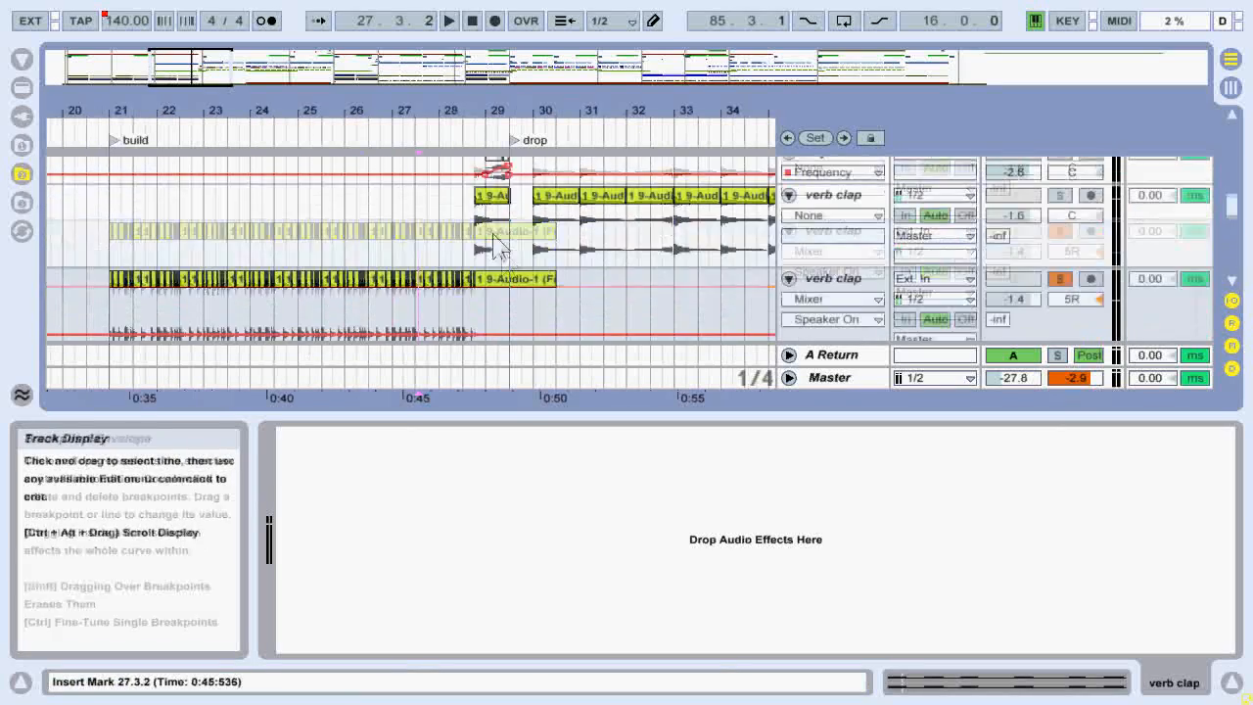
click(489, 219)
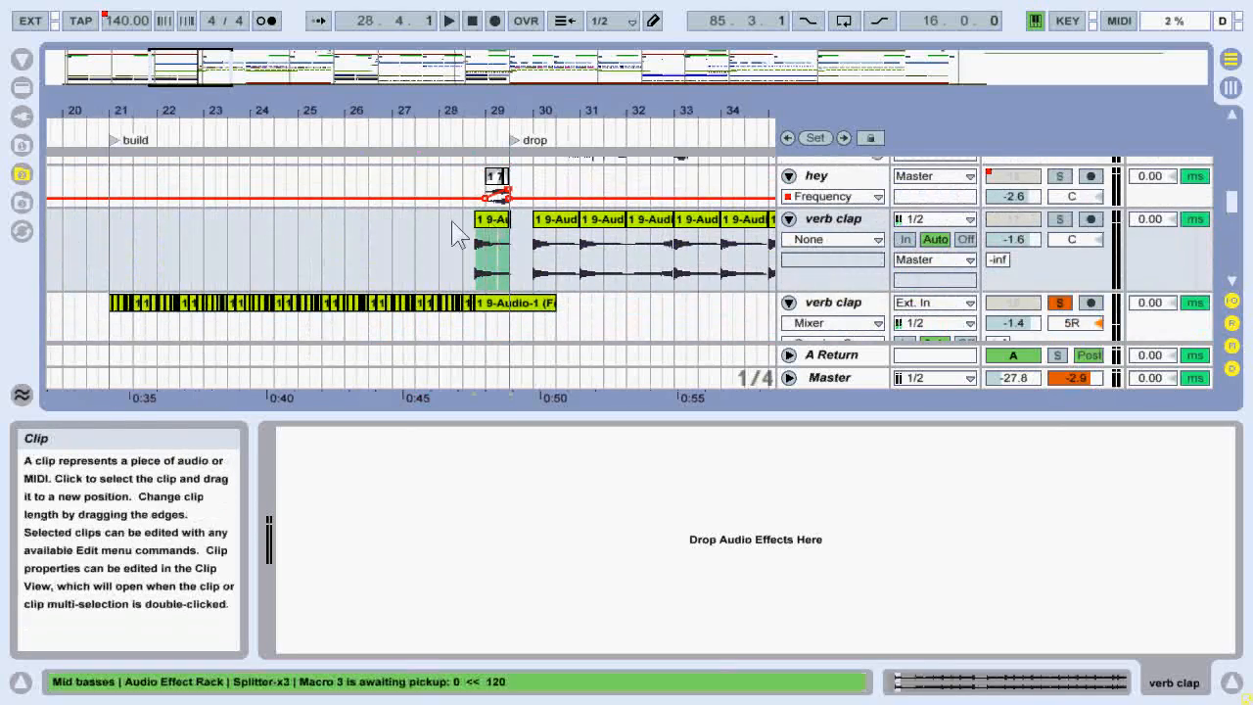
click(325, 244)
key(ctrl+v)
double_click(327, 240)
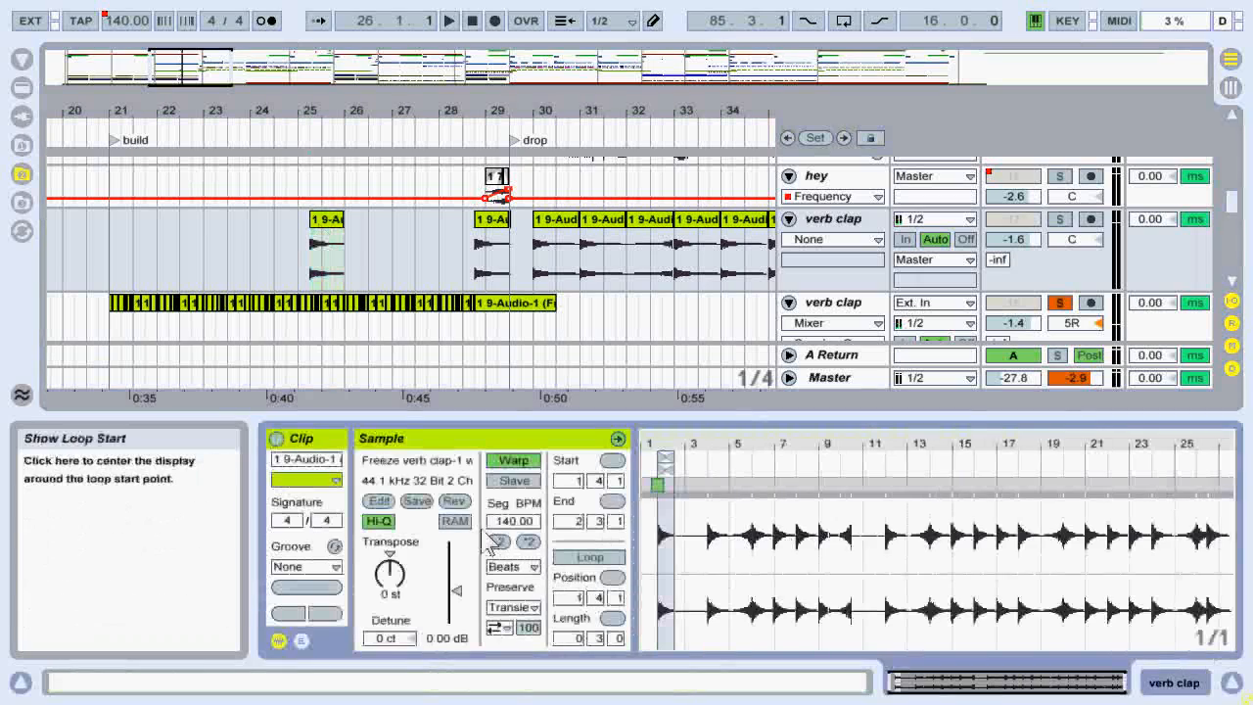
Halve the copied clip's original tempo three times to 17.50 BPM and select 24.4.3 to 25.3.1 around it on verb clap track 17.
click(500, 541)
click(500, 542)
click(500, 541)
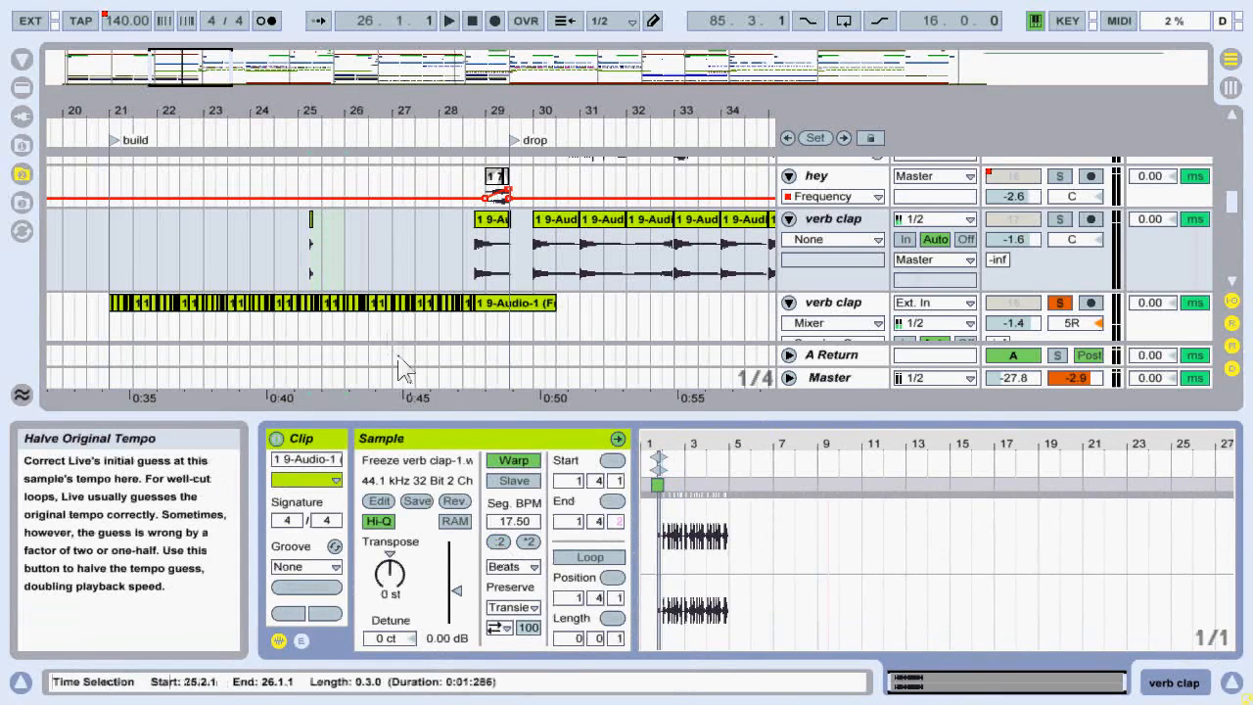
click(310, 222)
drag(207, 76, 276, 239)
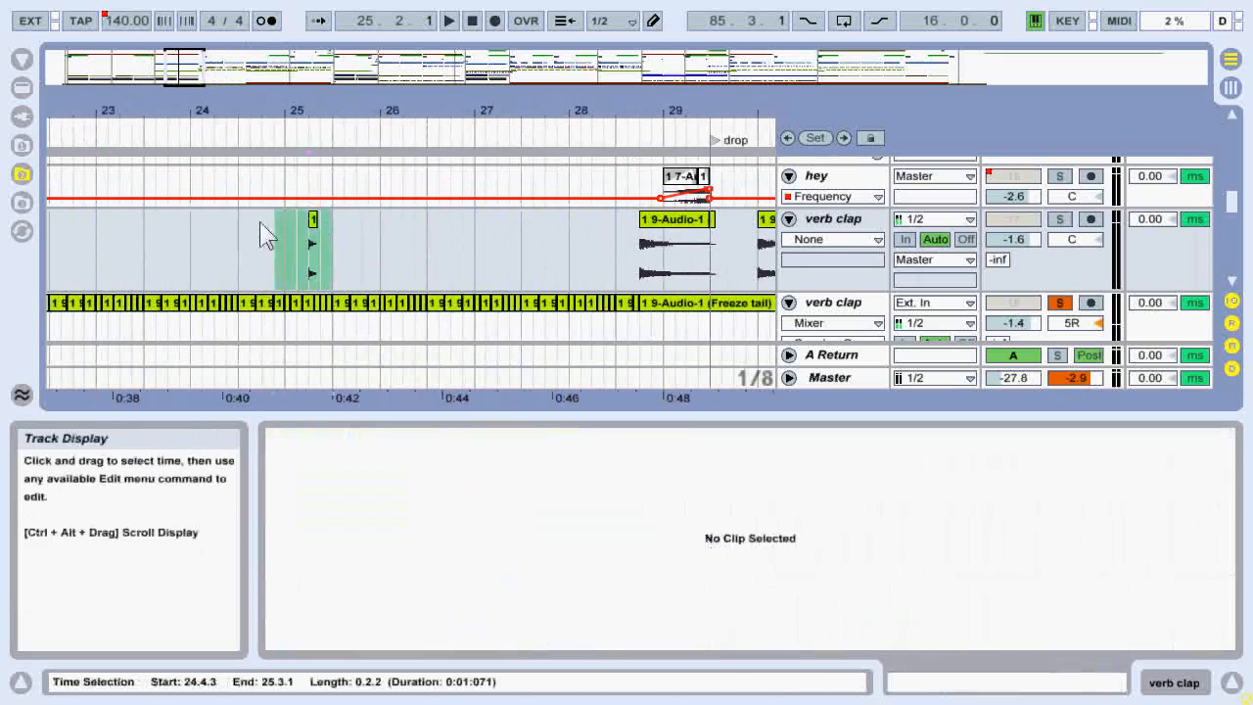
Select the first 20-Operator clip at 5.1.1, solo track 22 Instrument, and play it from there.
scroll(593, 294, down, 5)
scroll(607, 283, down, 3)
drag(277, 110, 480, 58)
click(227, 258)
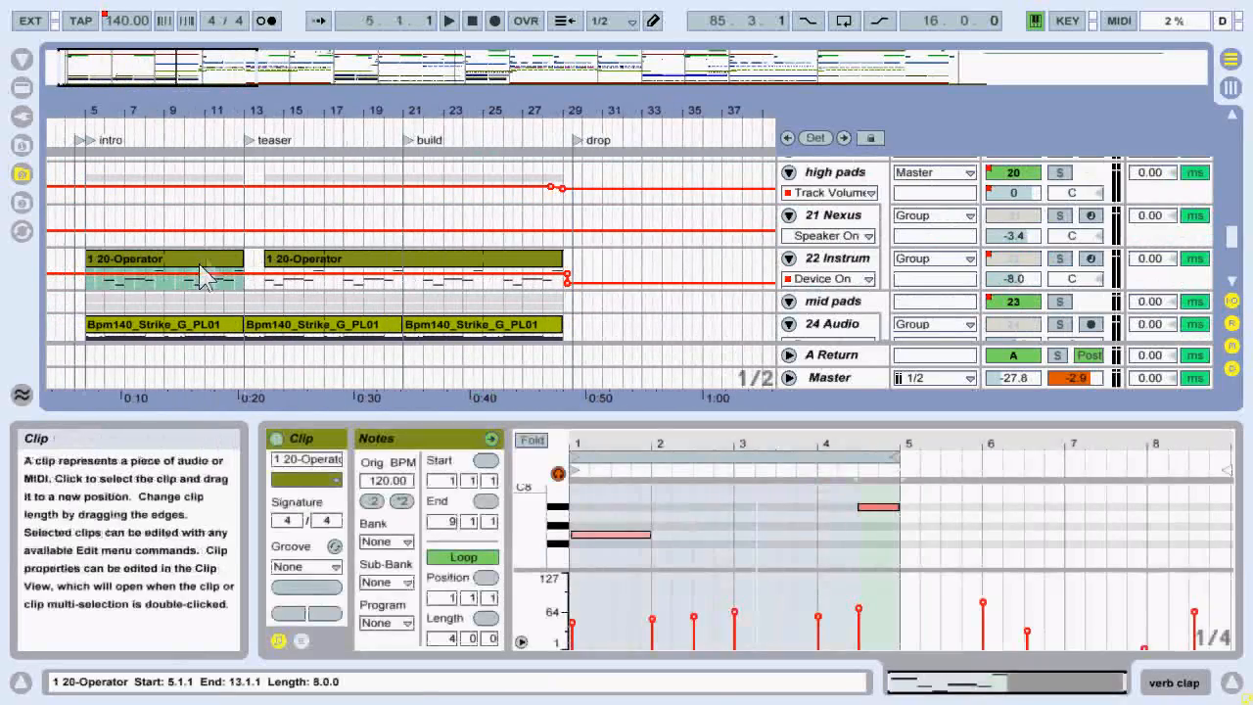
click(1066, 260)
key(space)
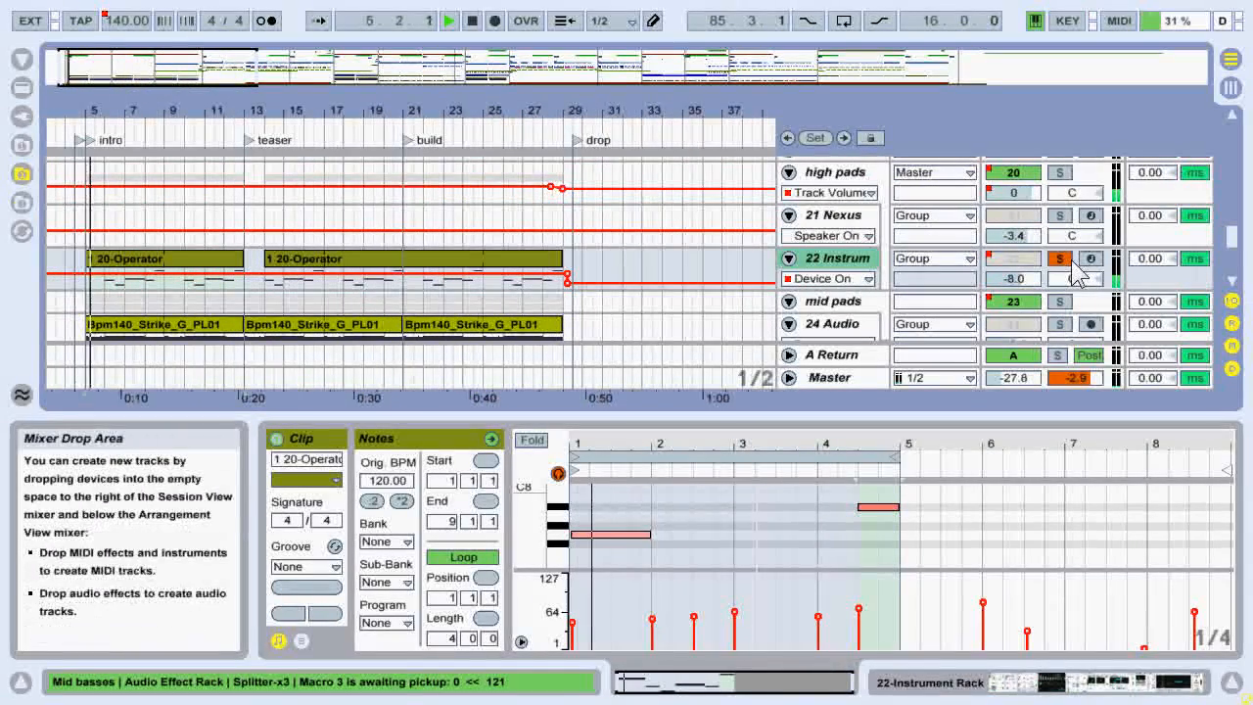
Examine track 22's device chain during playback, from Arpeggiator and Operator through PingPong, EQ Eight and Utility, and return to its start.
double_click(879, 263)
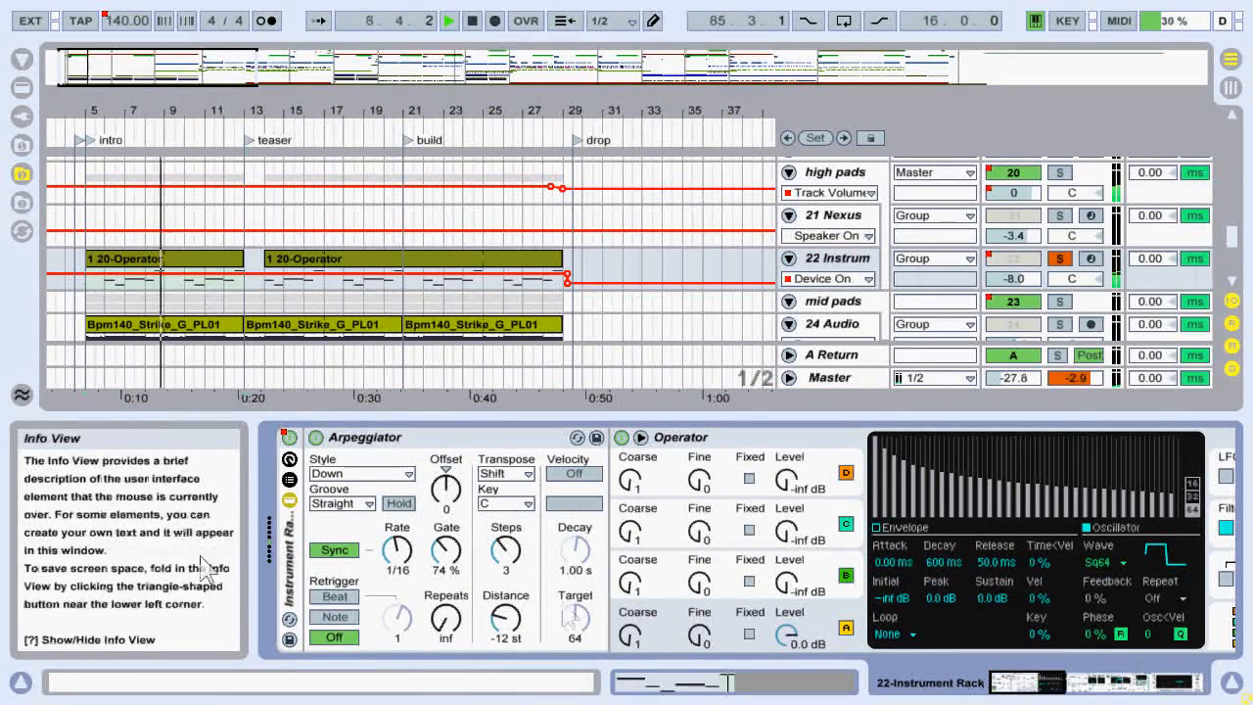
click(379, 437)
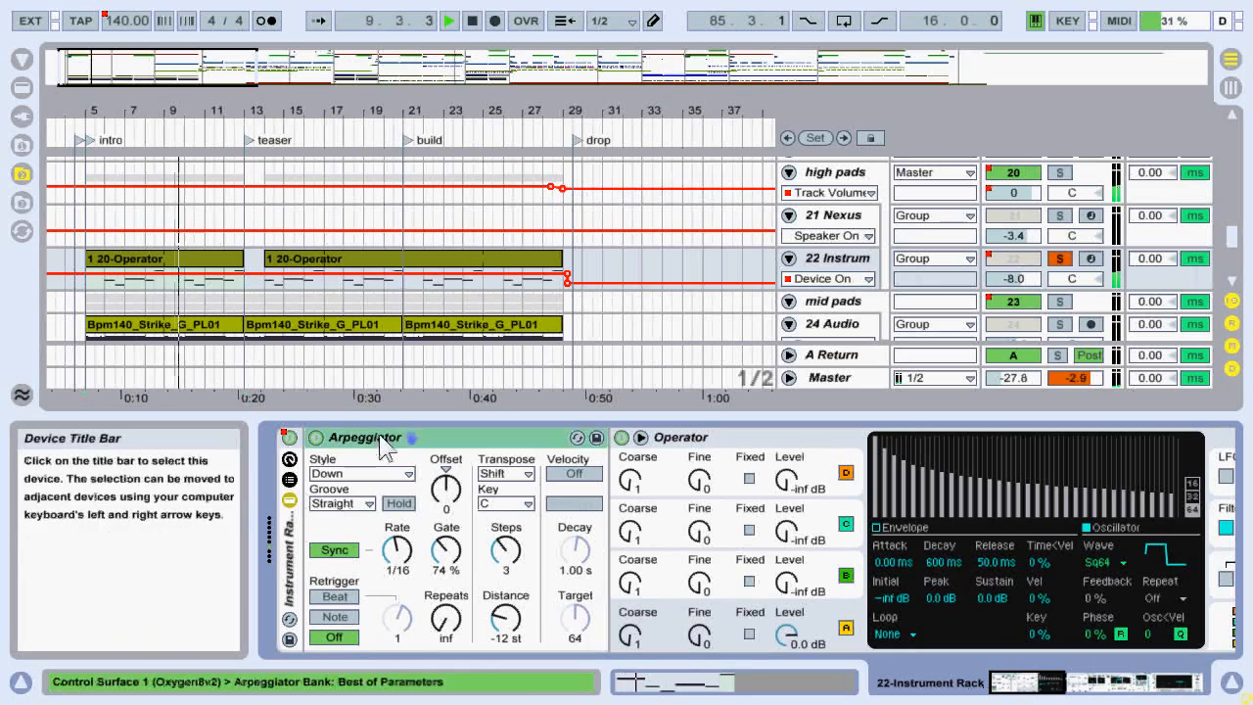
click(737, 428)
drag(1029, 688, 1158, 688)
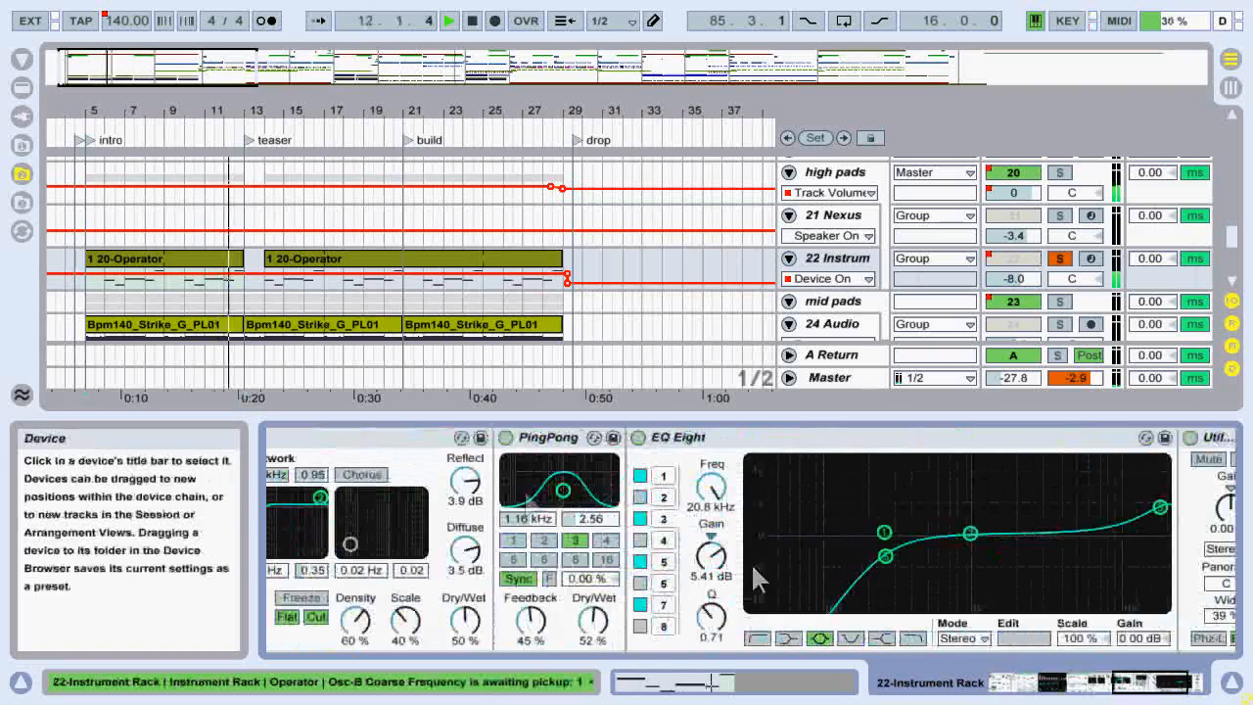
drag(1066, 687, 1175, 693)
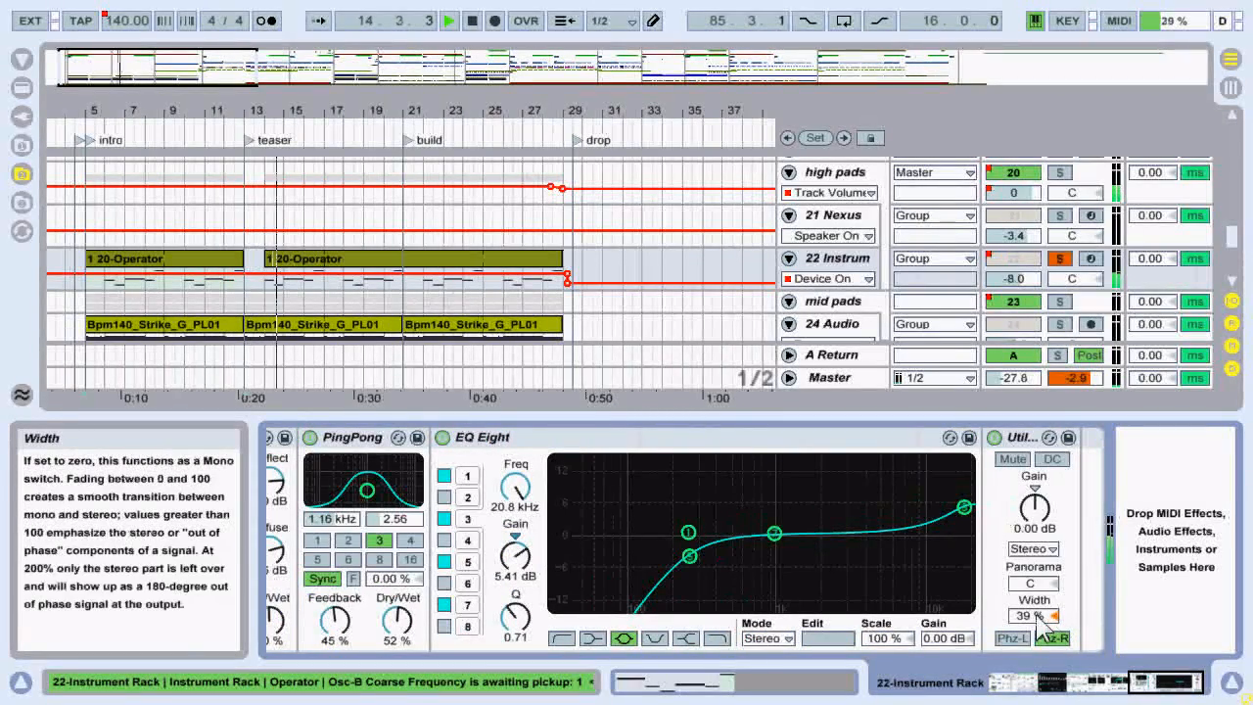
drag(1160, 685, 1018, 685)
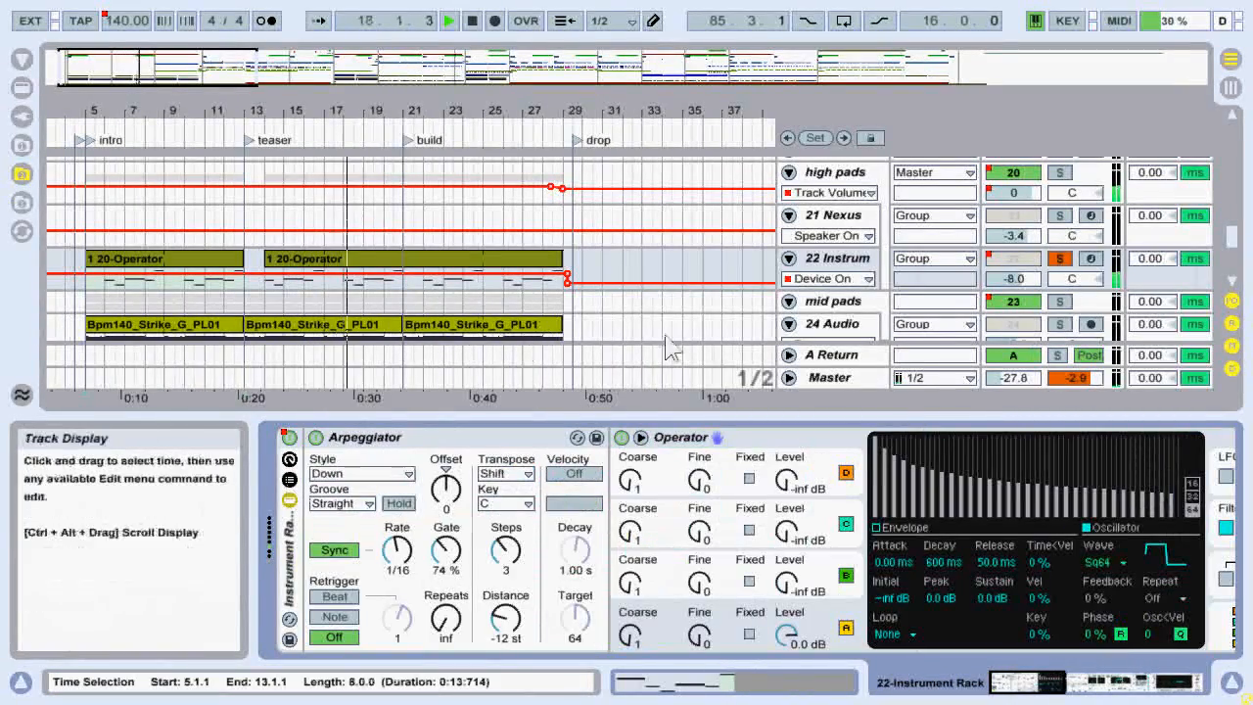
Show track 24 Audio's devices, solo it together with track 22, play both from 5.1.1, and stop.
scroll(714, 347, down, 2)
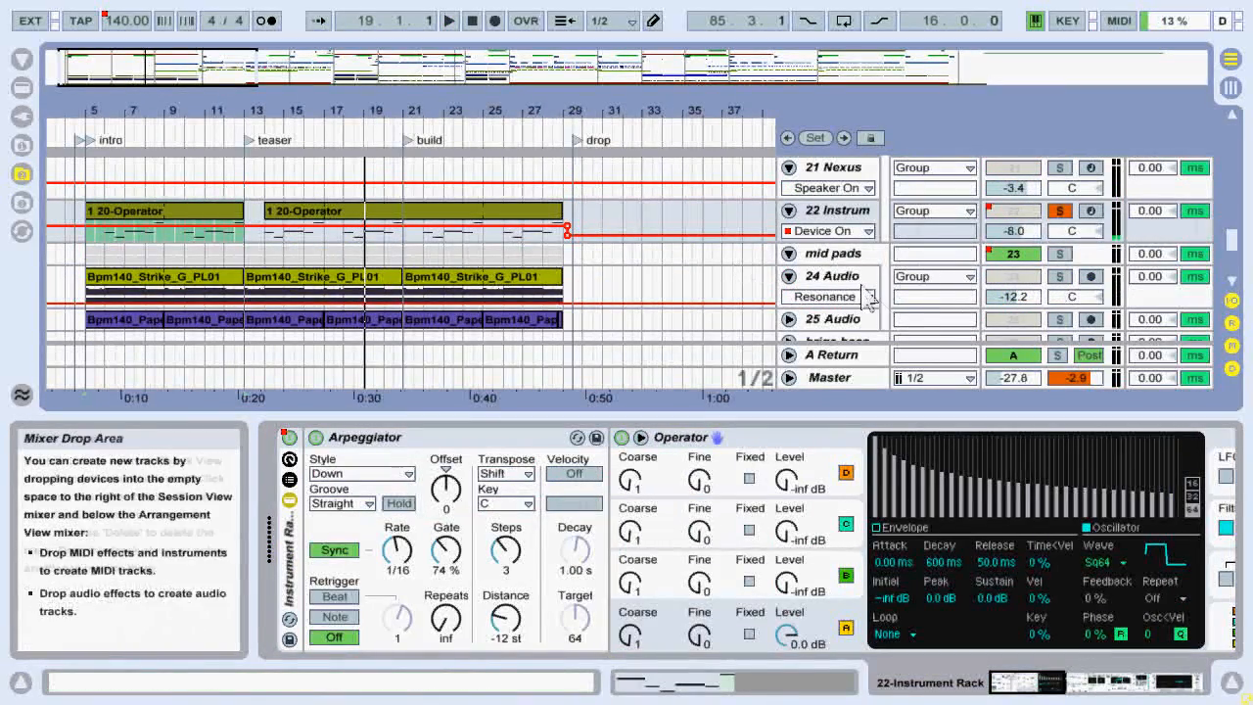
click(831, 276)
key(space)
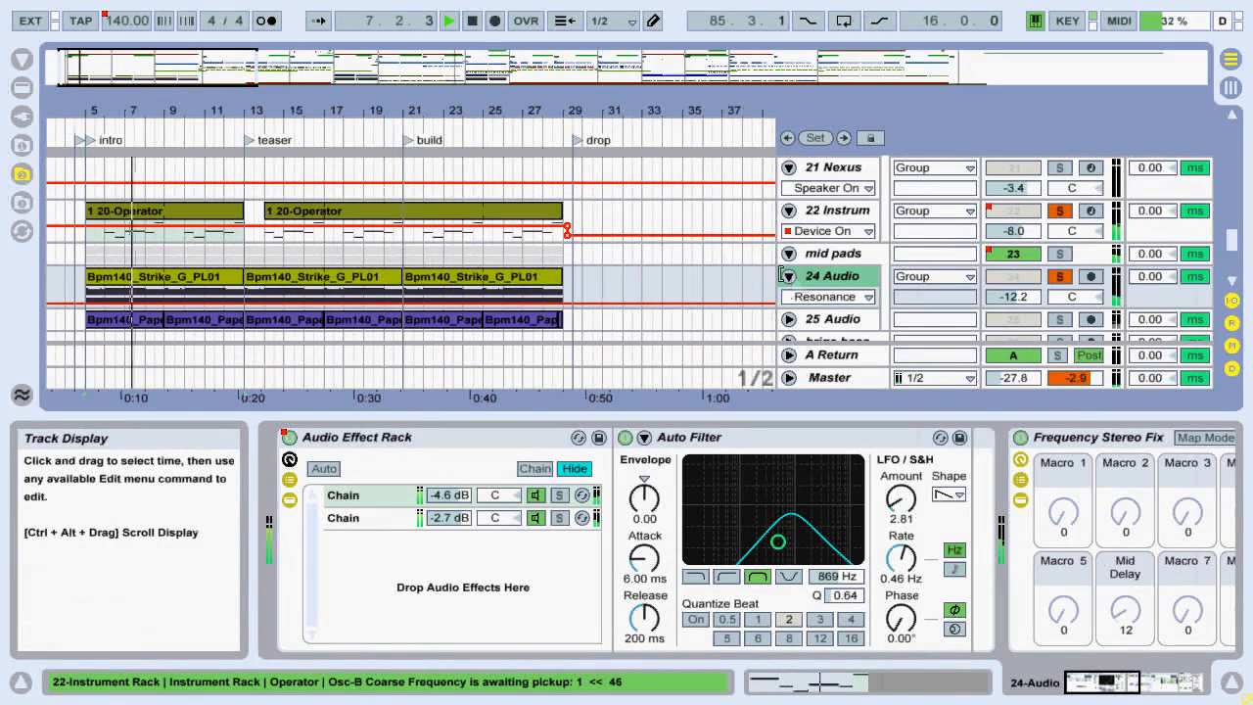
key(space)
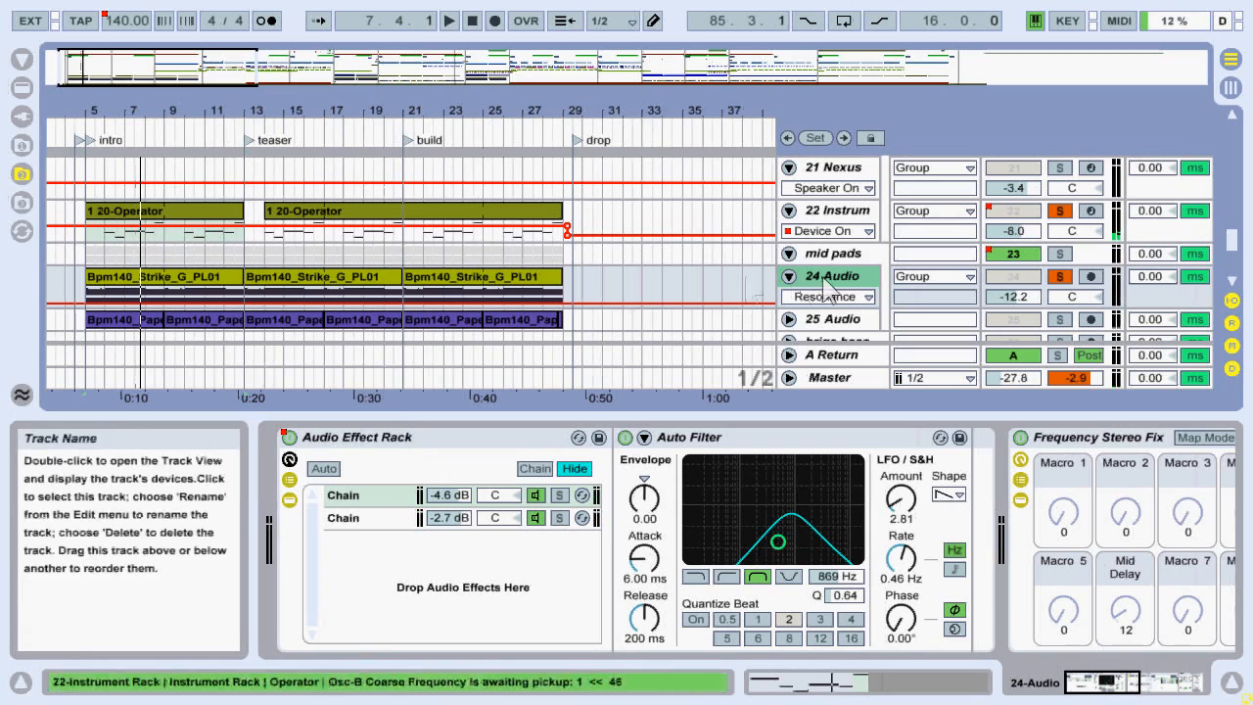
Bypass 24 Audio's Audio Effect Rack, play the section without it, stop, and switch the rack back on.
click(285, 436)
key(space)
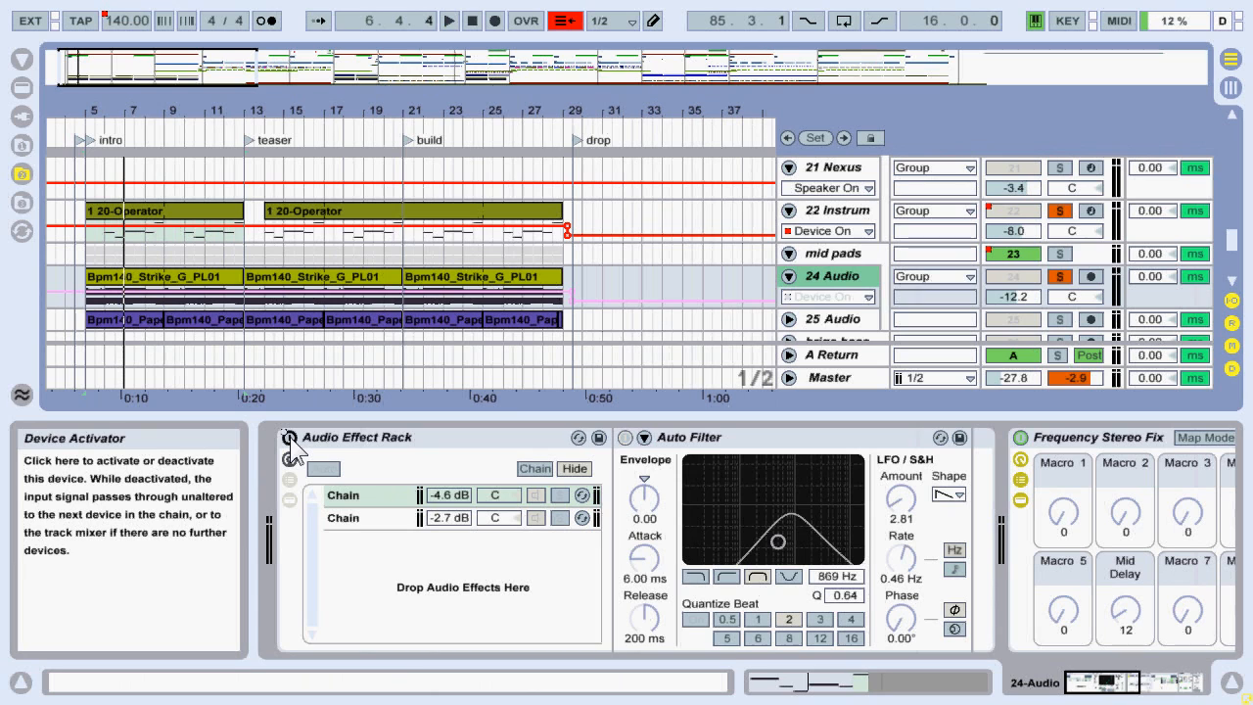
click(290, 438)
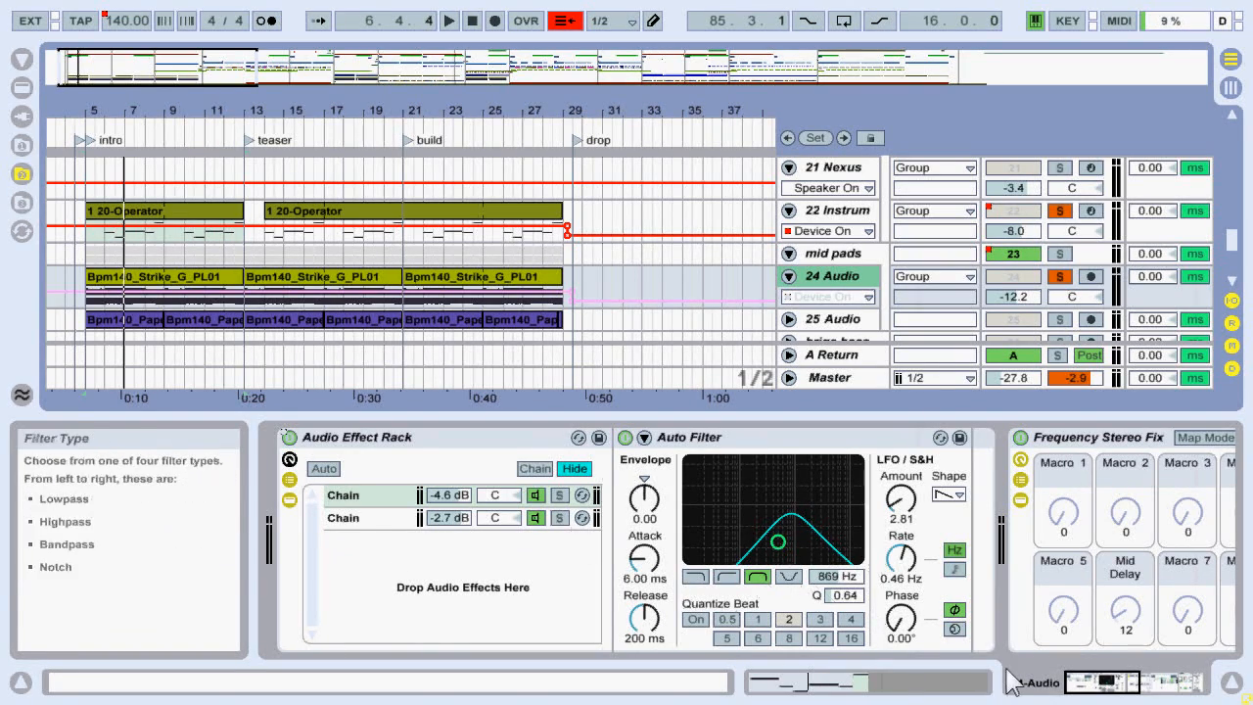
Compare the EQ Three and Utility settings of Frequency Stereo Fix's low, mid and high chains, and view the Audio Effect Rack's second chain.
click(1171, 687)
drag(1171, 695, 1150, 693)
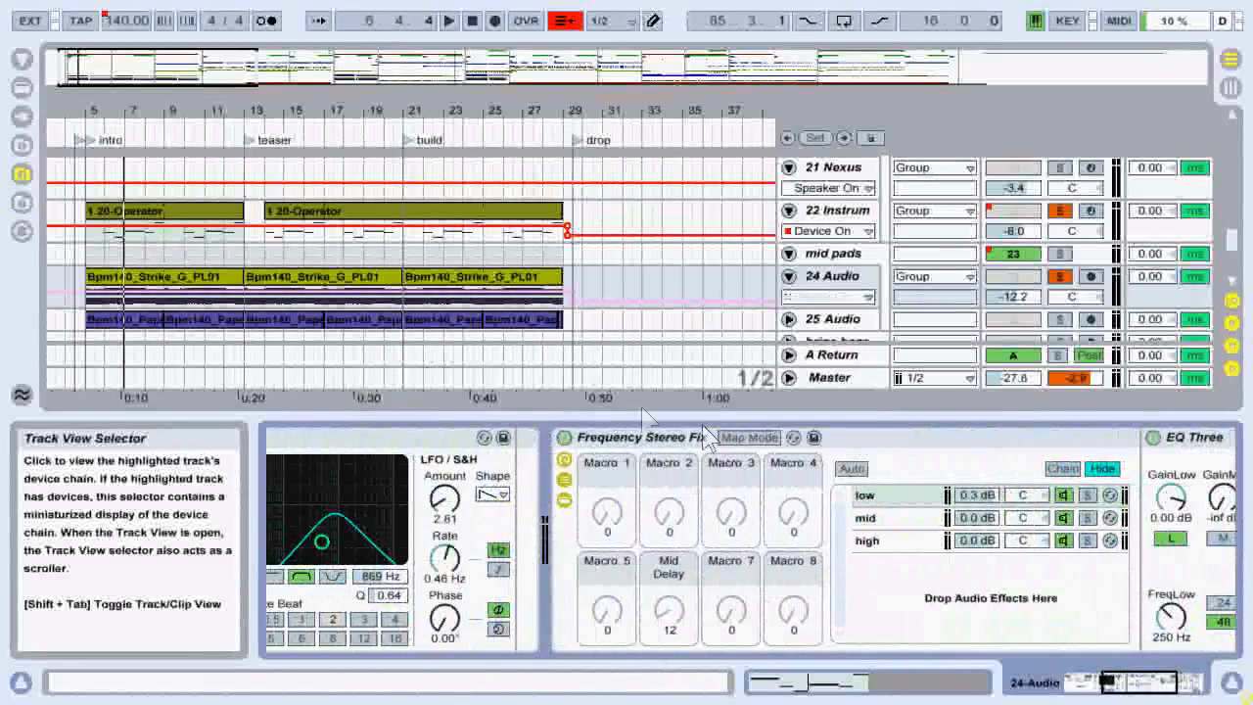
click(915, 440)
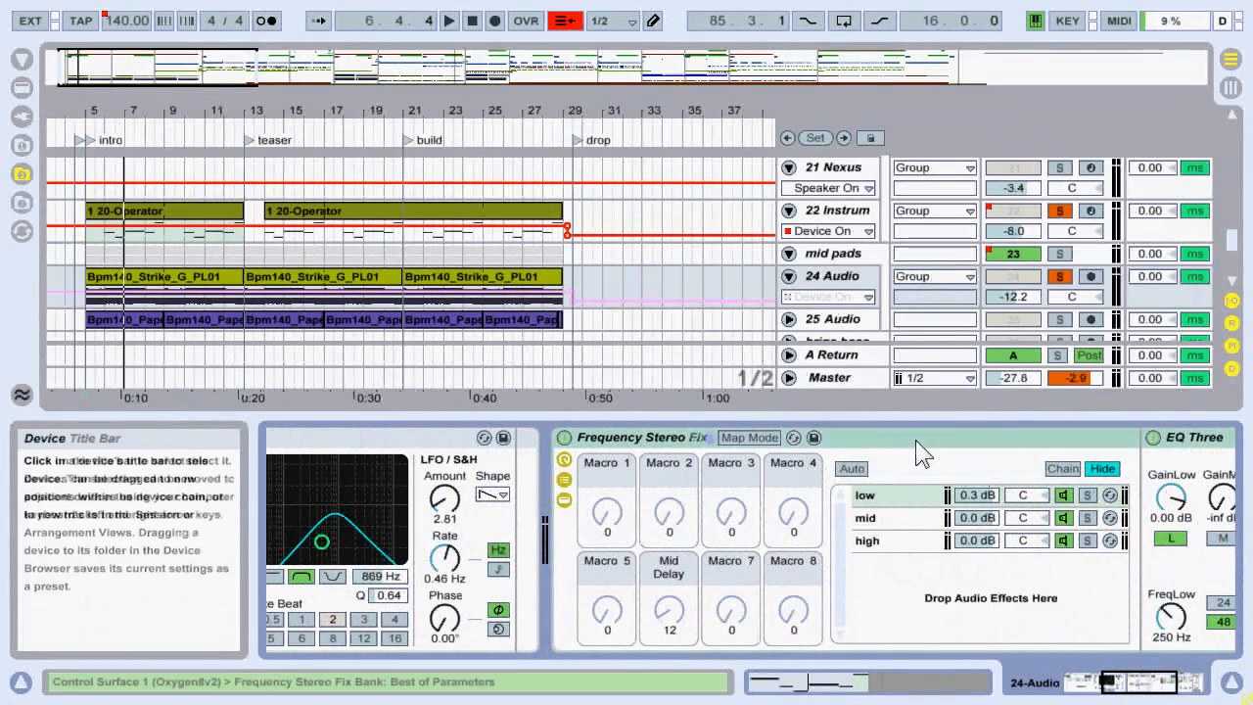
click(895, 497)
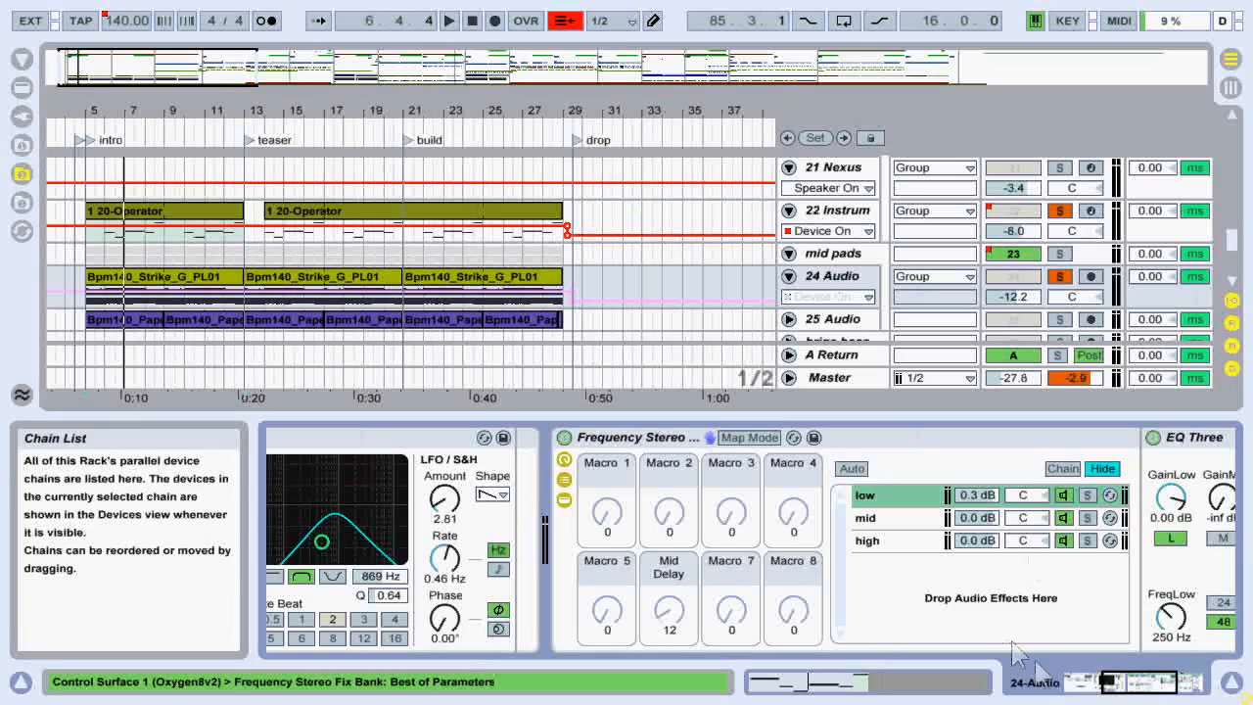
click(1140, 682)
click(595, 519)
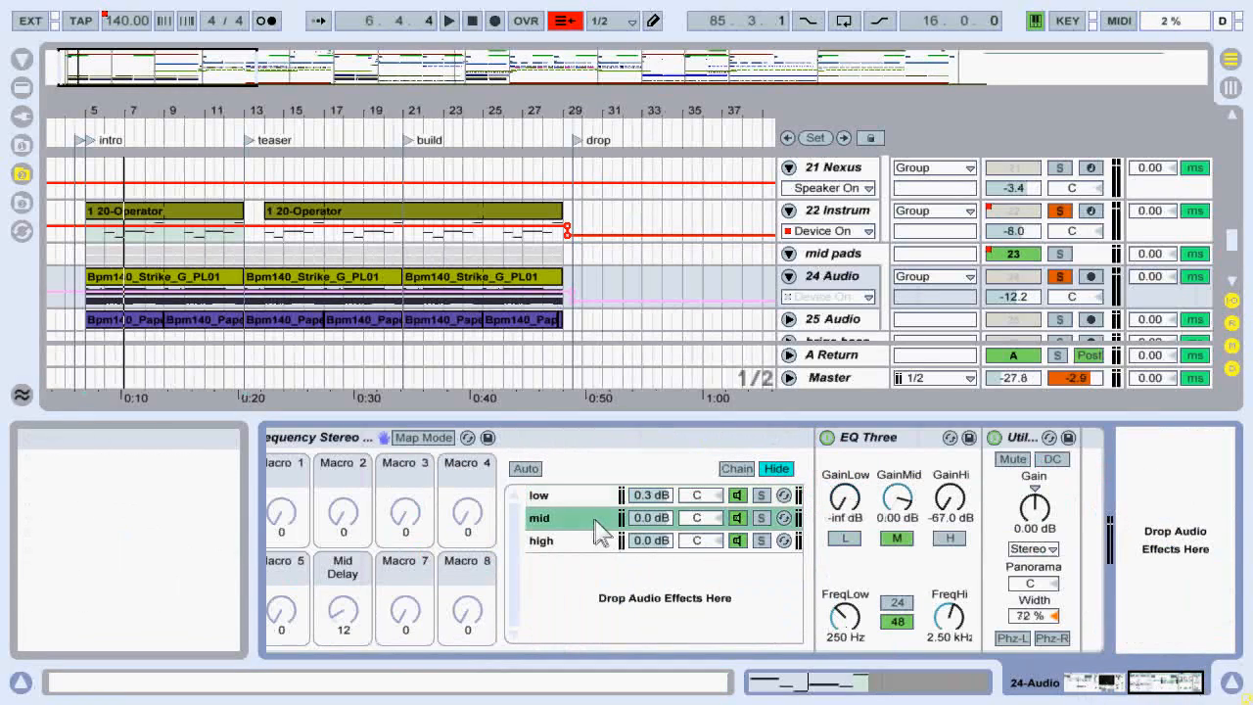
click(587, 540)
click(578, 517)
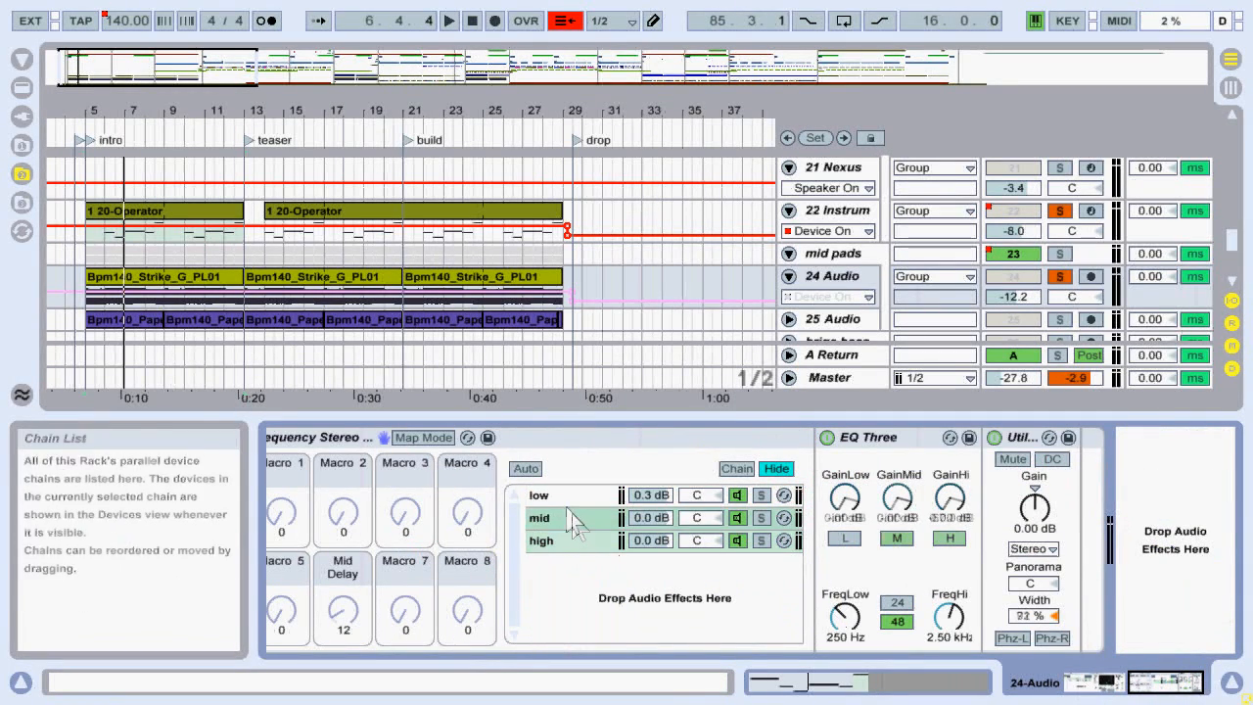
click(563, 497)
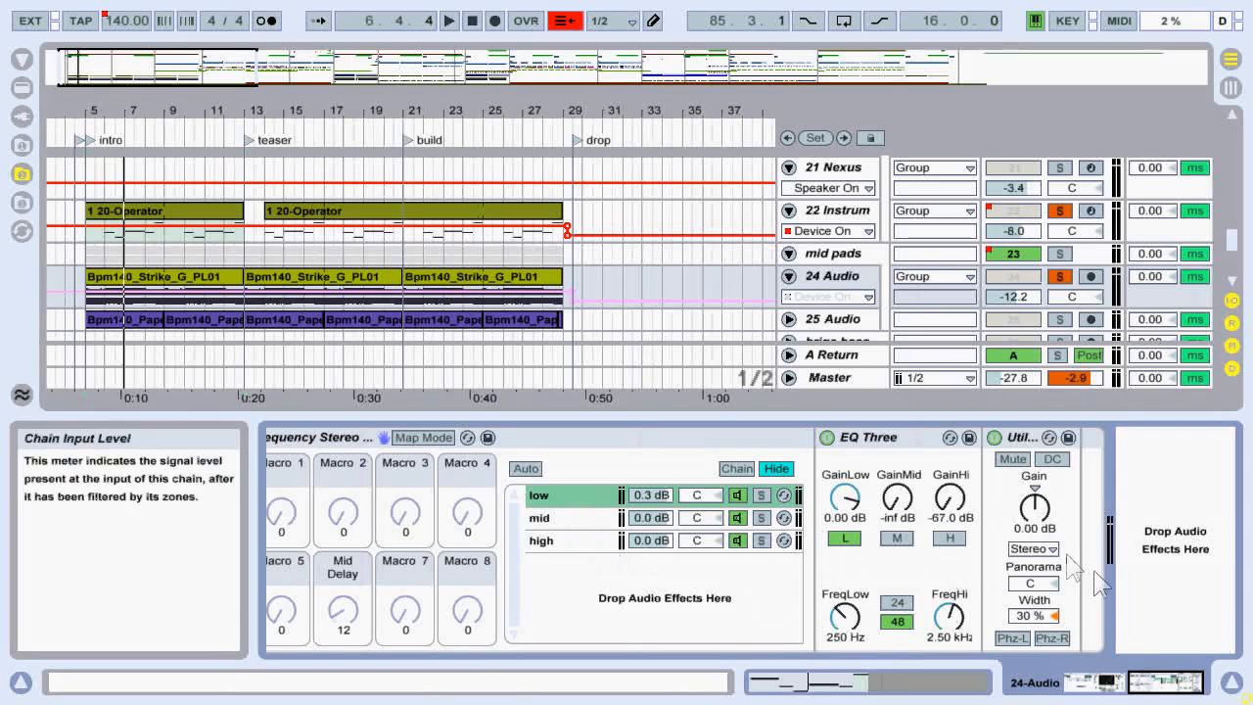
click(577, 523)
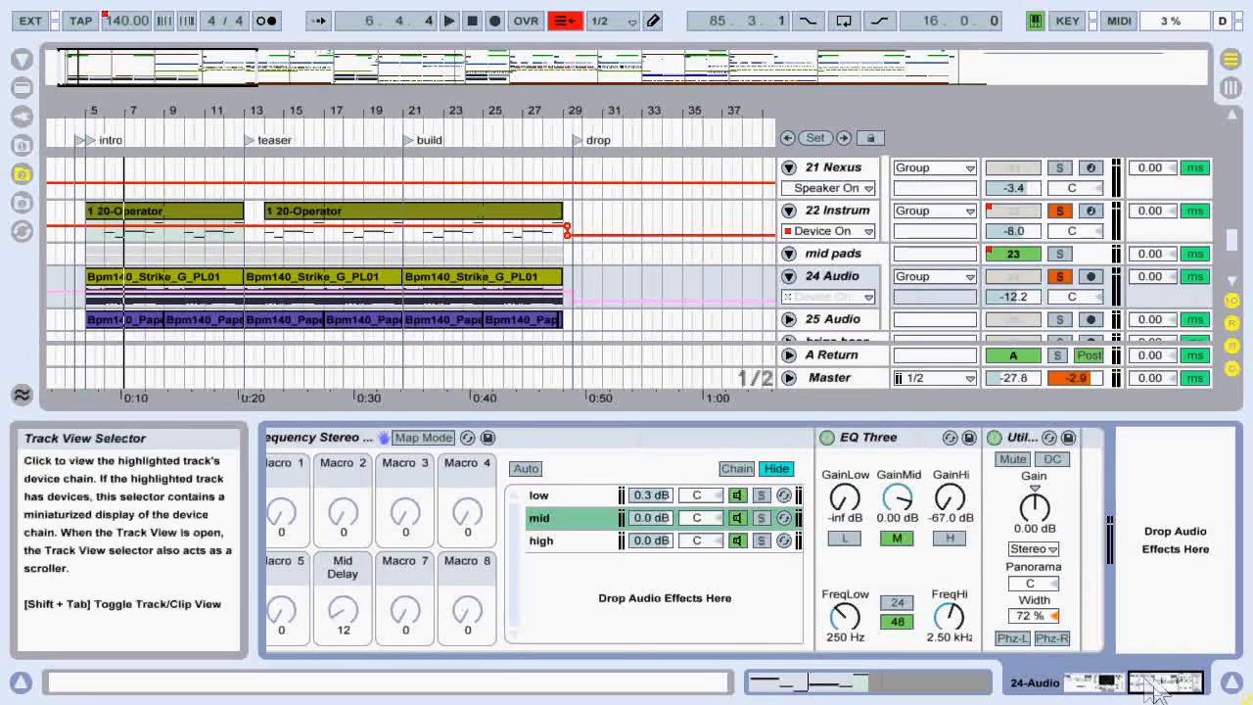
click(1133, 693)
click(343, 517)
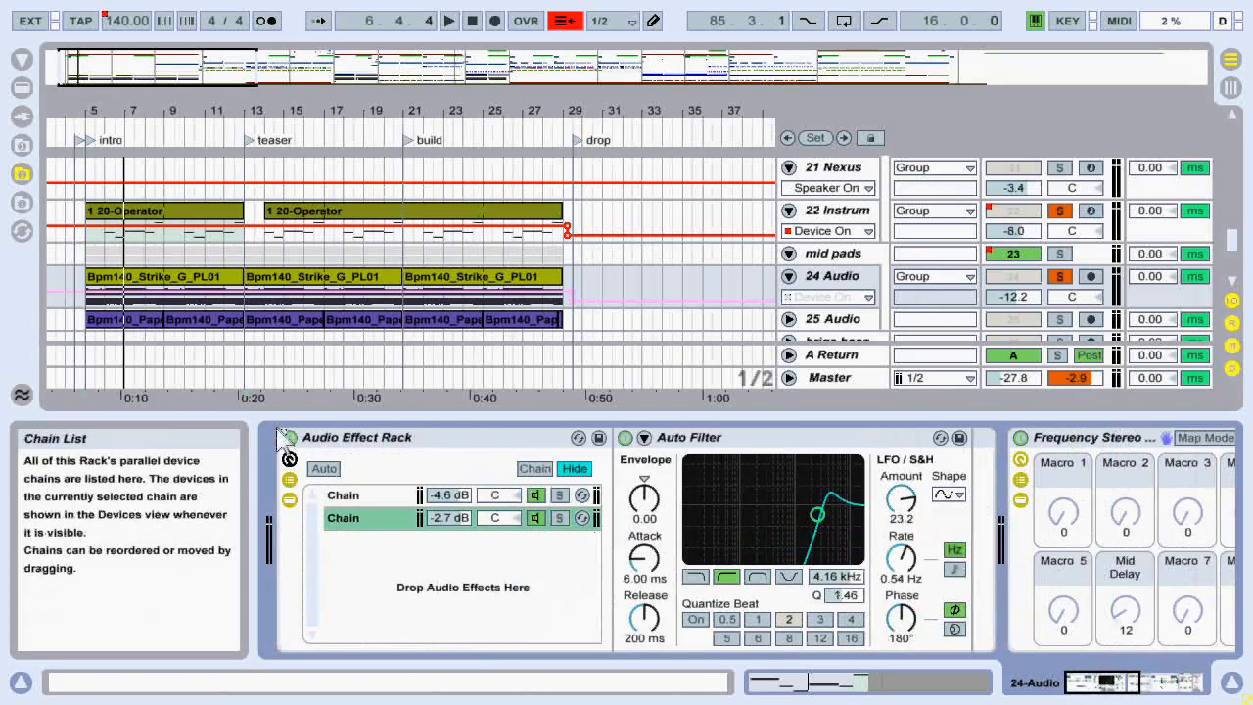
Solo 25 Audio with tracks 22 and 24, play from 5.1.1, unfold its lane, and leave only 25 Audio soloed.
scroll(817, 299, down, 2)
click(831, 278)
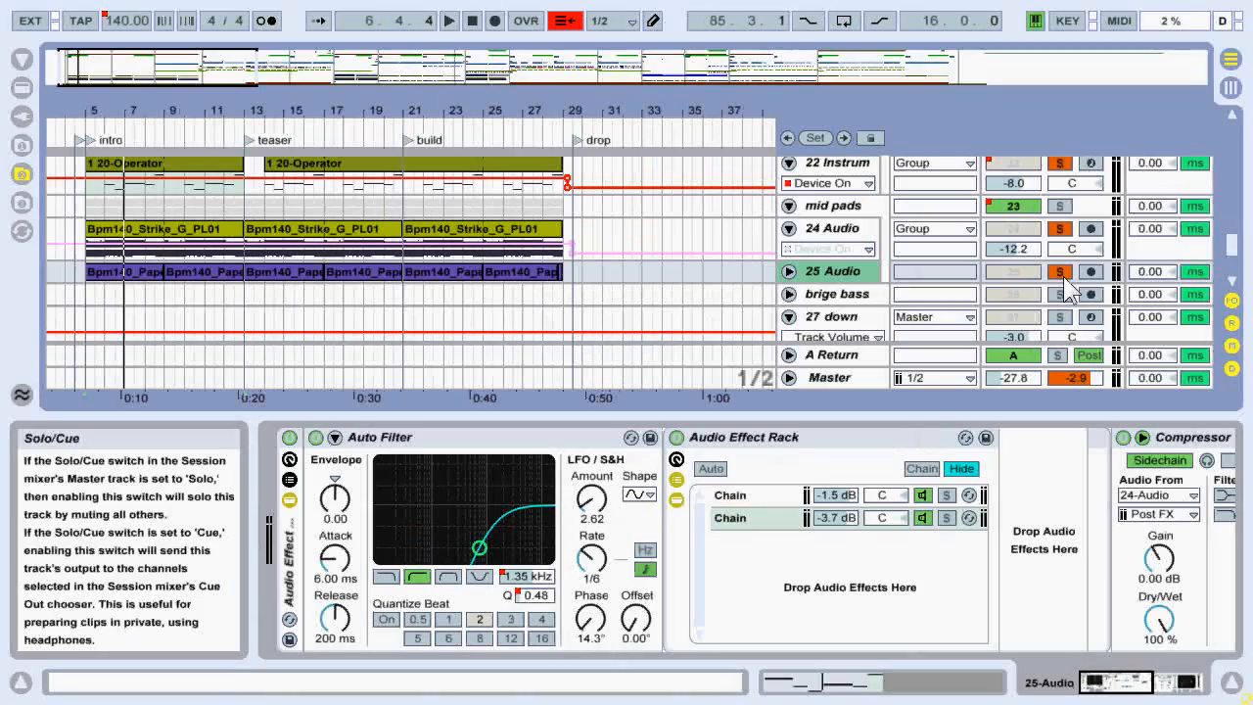
key(space)
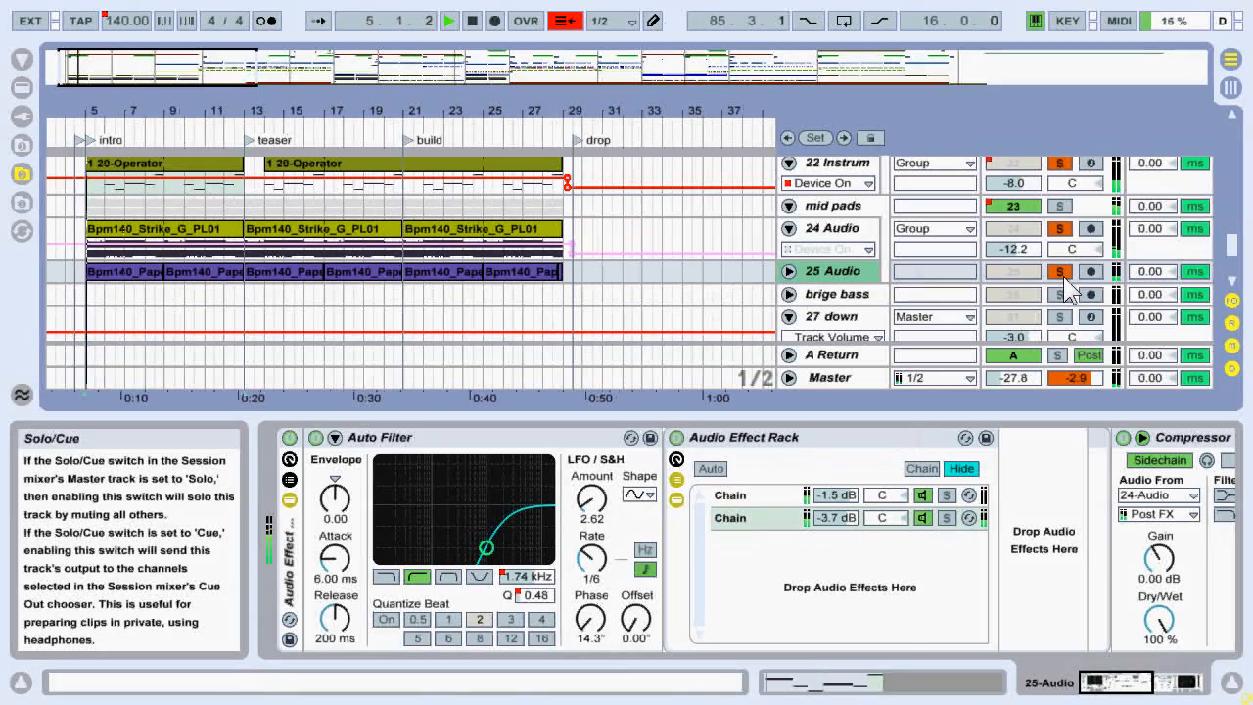
click(788, 271)
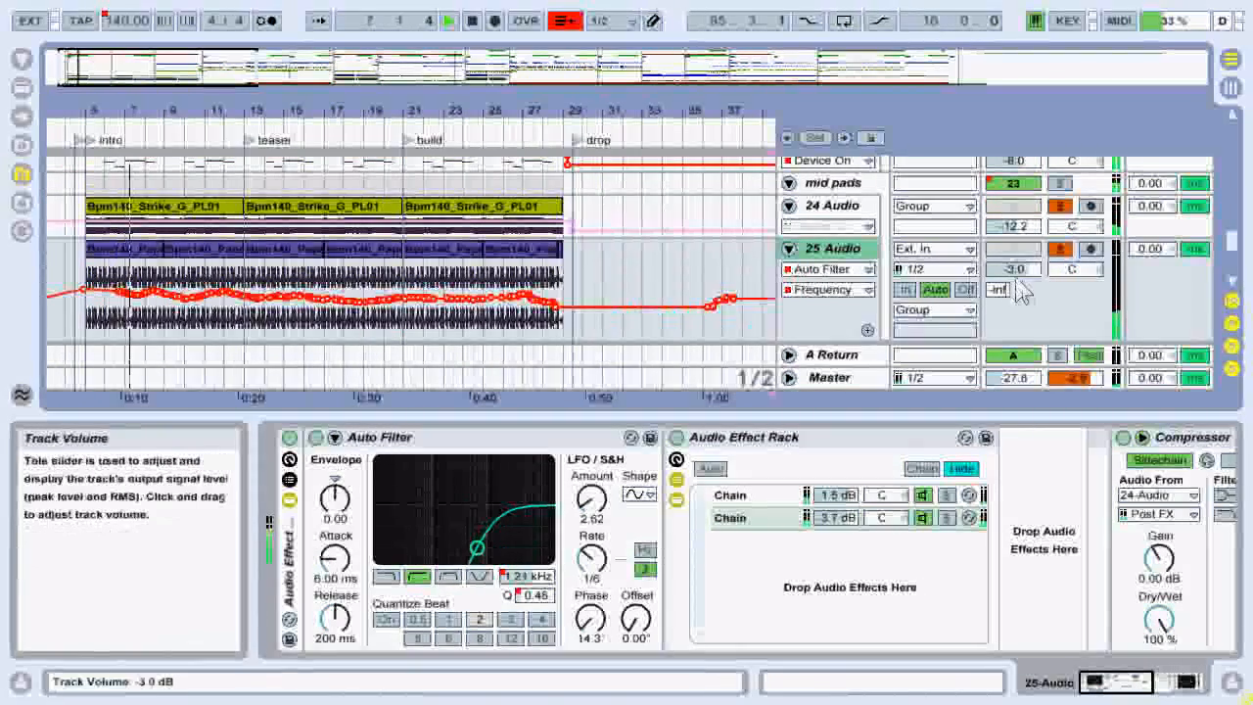
click(1060, 251)
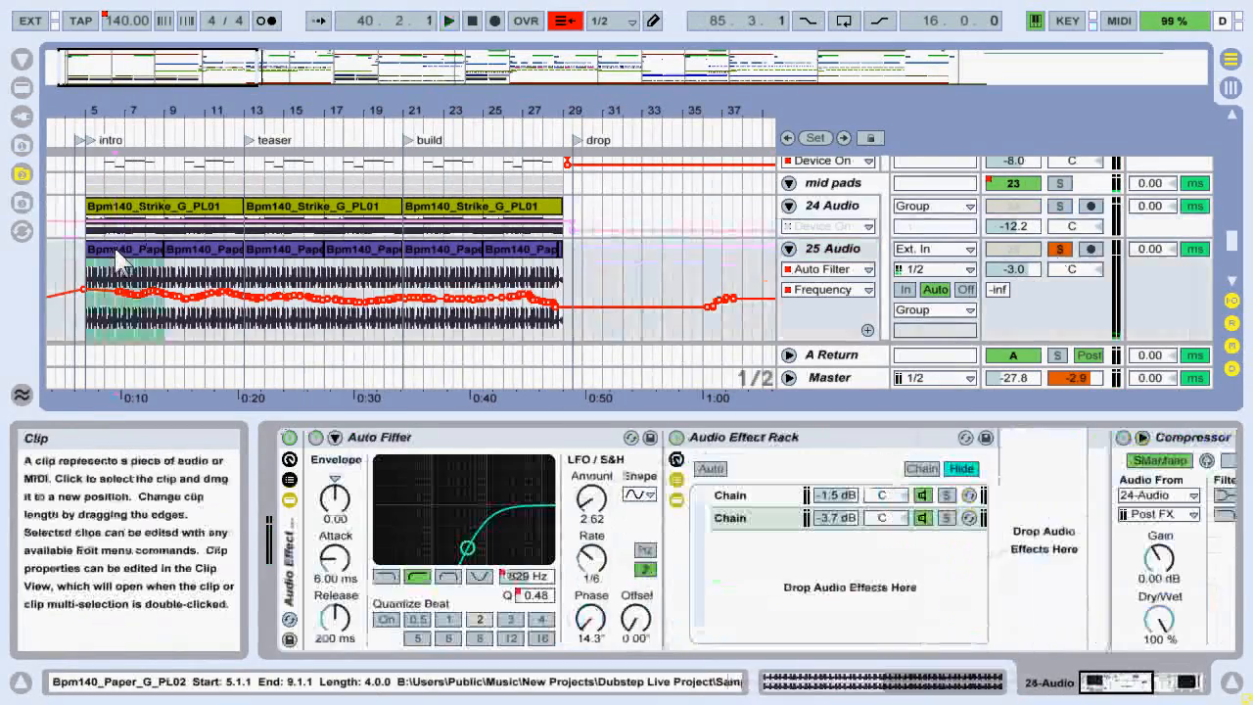
Play 25 Audio from 5.1.1, bypass its Audio Effect Rack during playback, and switch the rack back on.
click(118, 250)
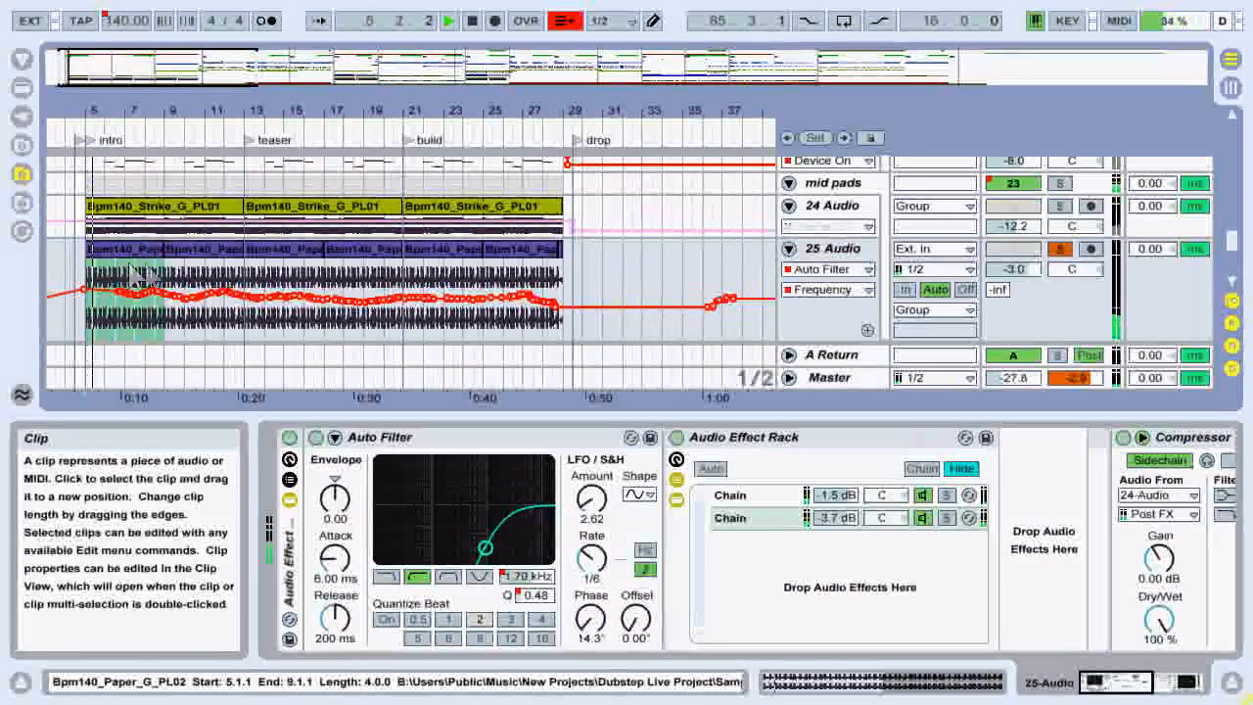
click(290, 438)
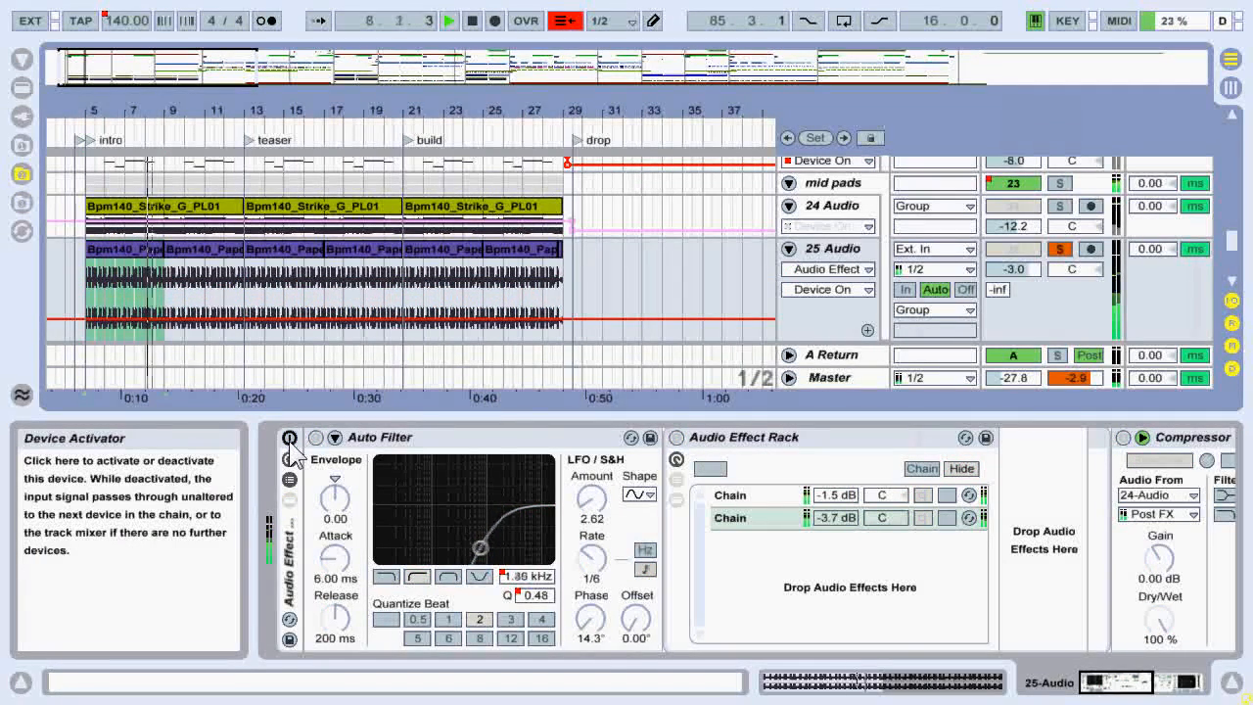
click(289, 439)
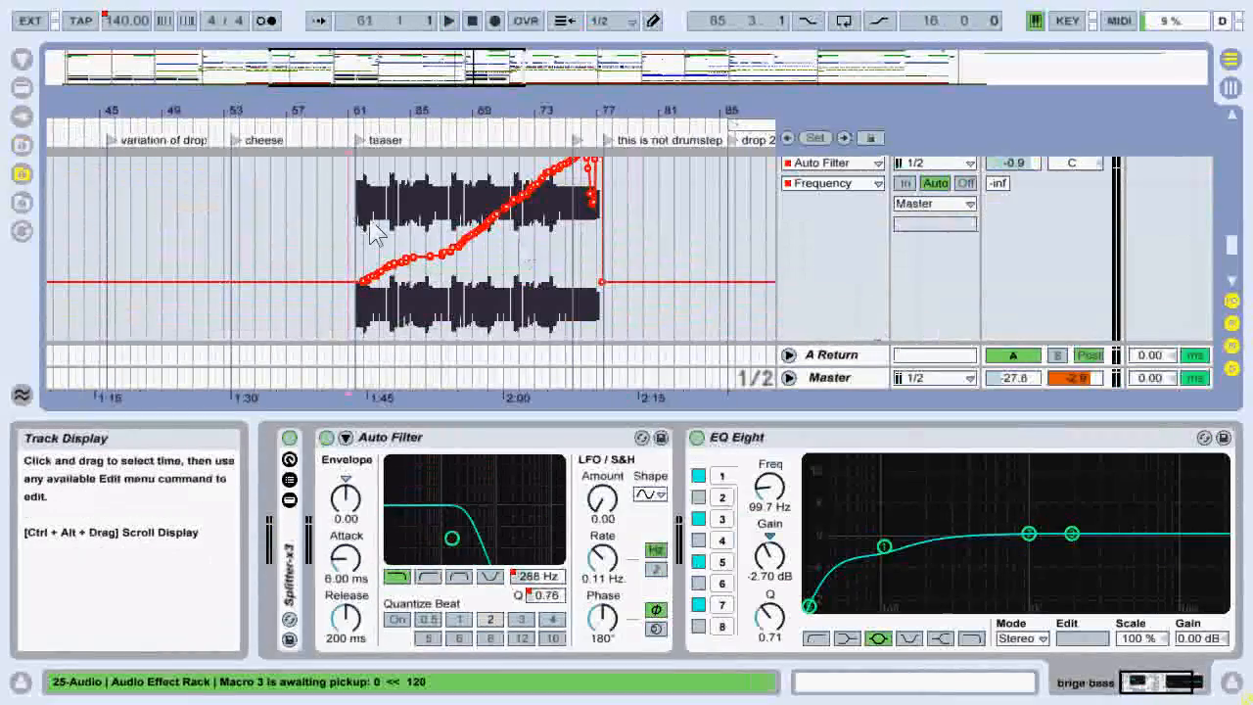
Examine the brige bass track's clips and Auto Filter Frequency automation across the teaser section.
scroll(377, 235, up, 2)
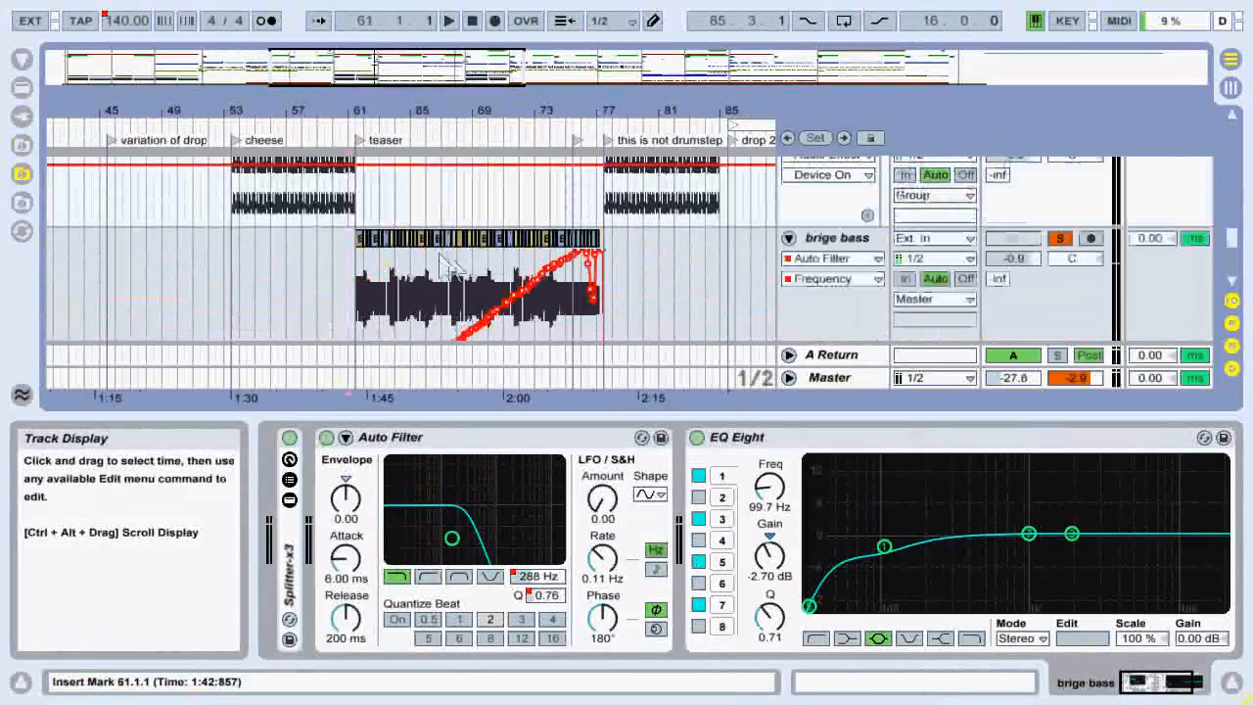
drag(411, 74, 412, 107)
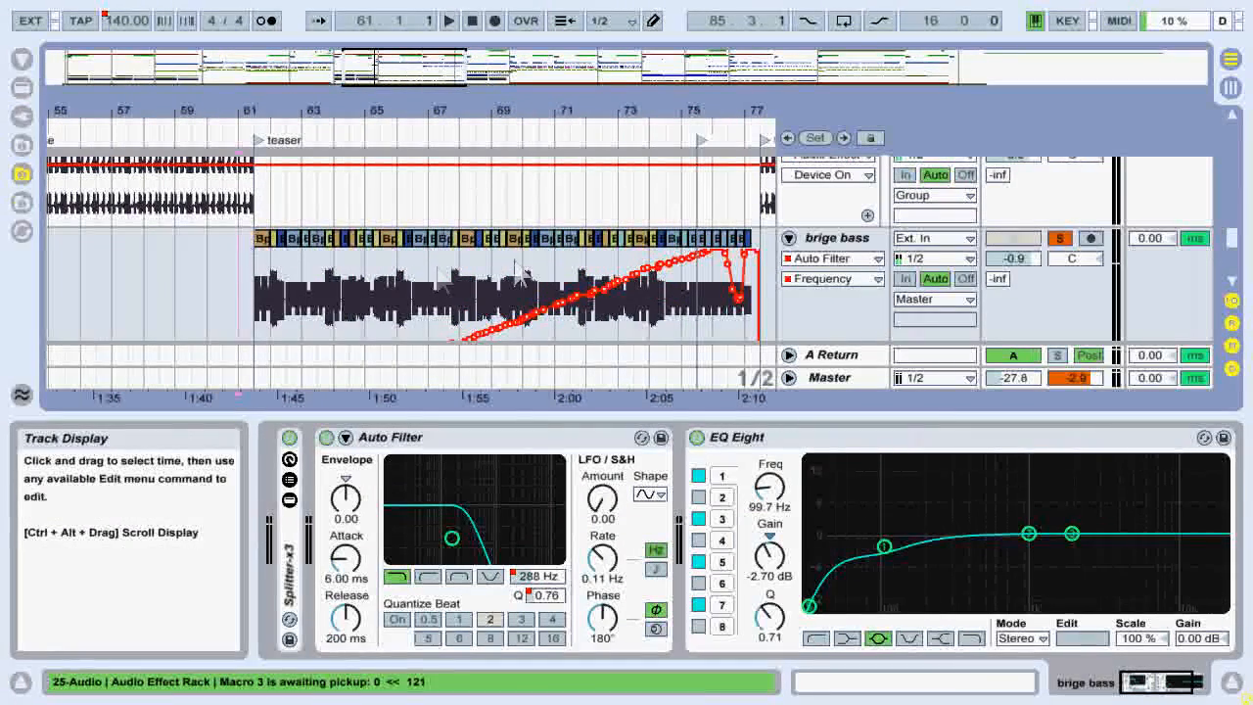
scroll(441, 255, down, 3)
scroll(206, 274, up, 2)
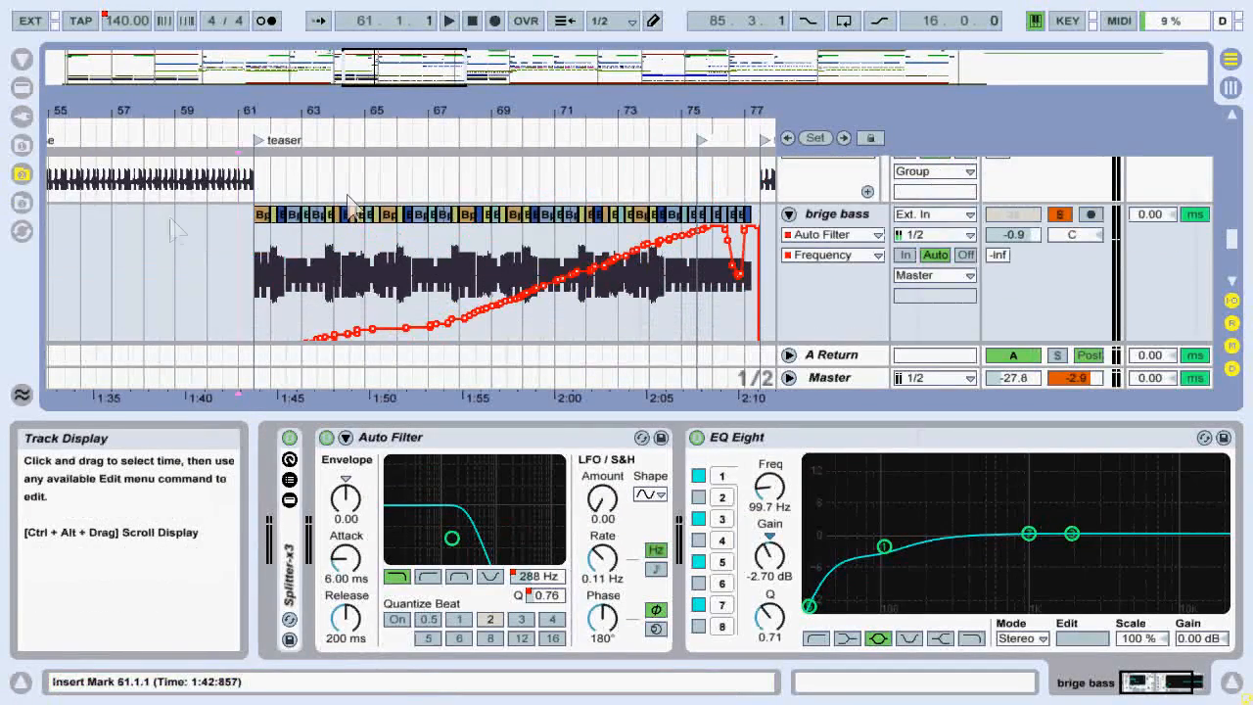
drag(403, 68, 436, 69)
click(105, 254)
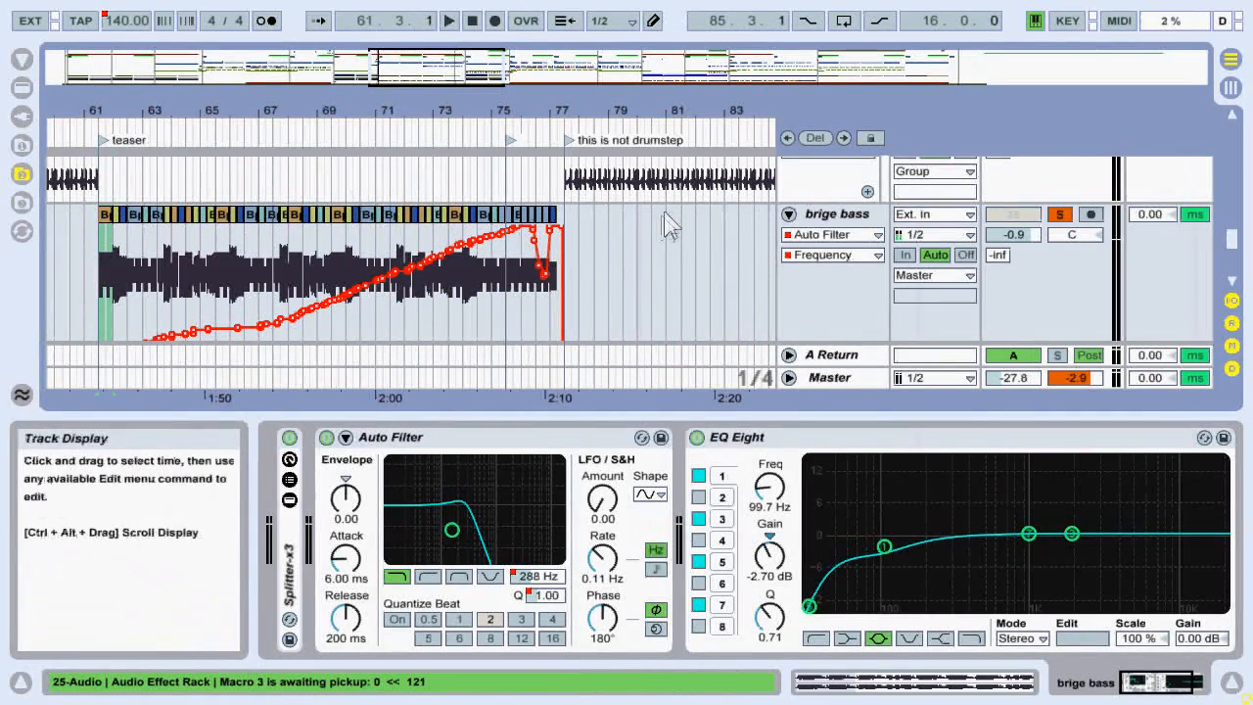
scroll(686, 210, down, 1)
scroll(649, 236, up, 2)
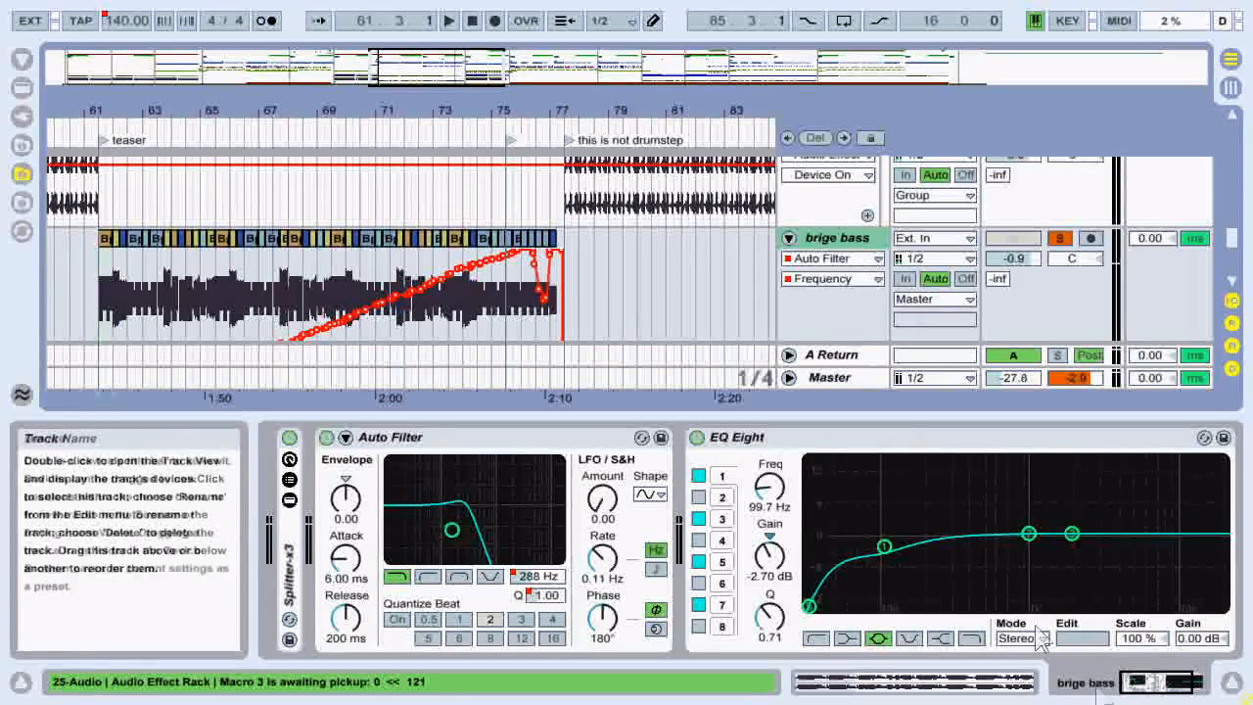
Inspect brige bass's Splitter-x3 rack through to its EQ Eight, and place the insert marker at 64.3.1.
click(291, 481)
click(291, 482)
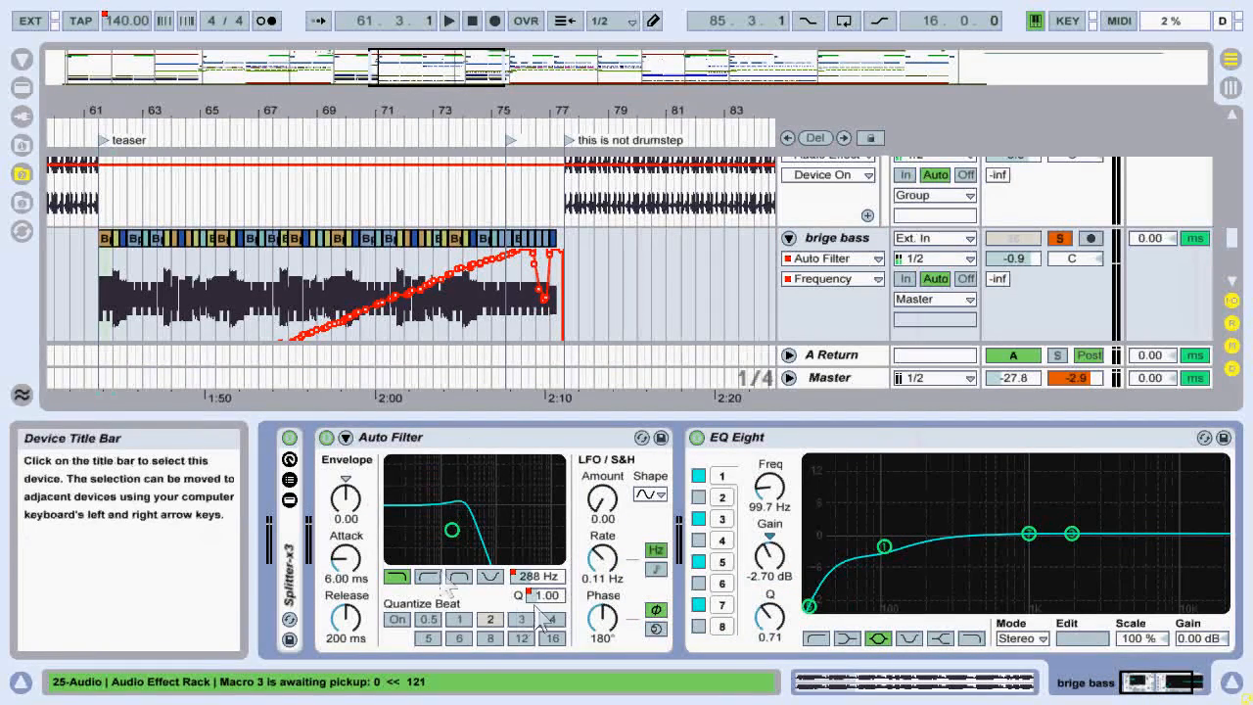
scroll(421, 274, down, 3)
scroll(533, 203, up, 1)
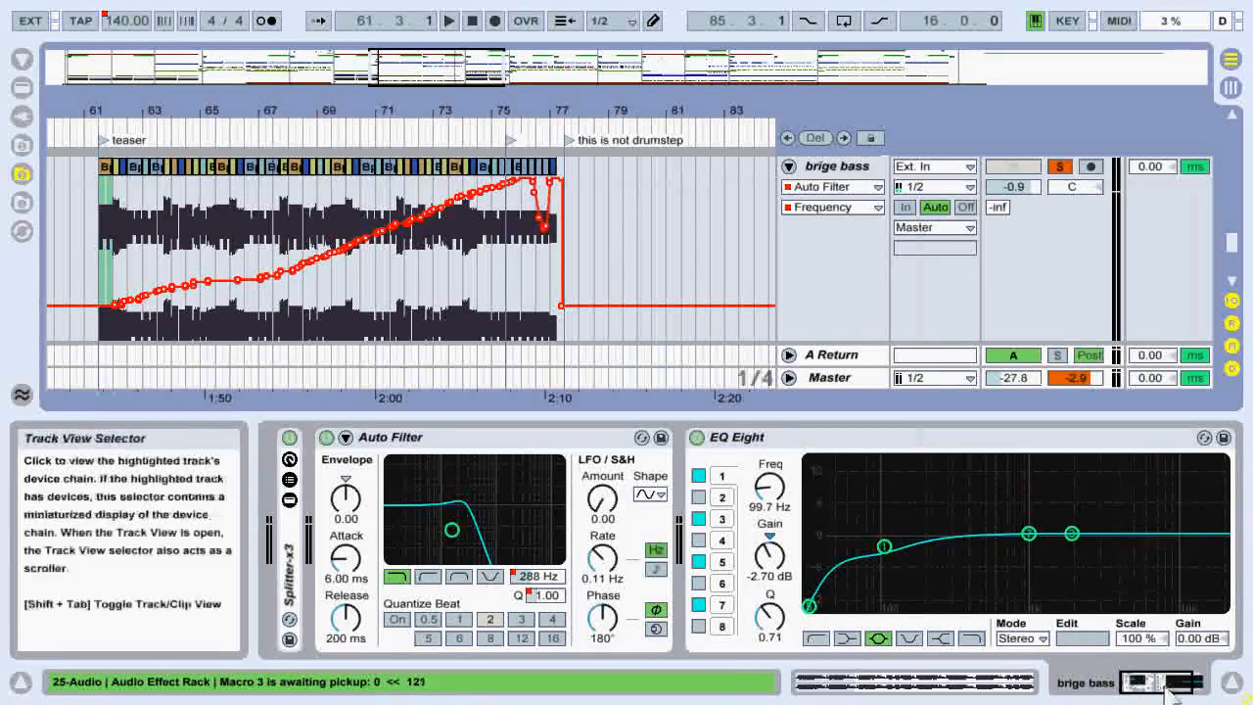
scroll(294, 436, down, 2)
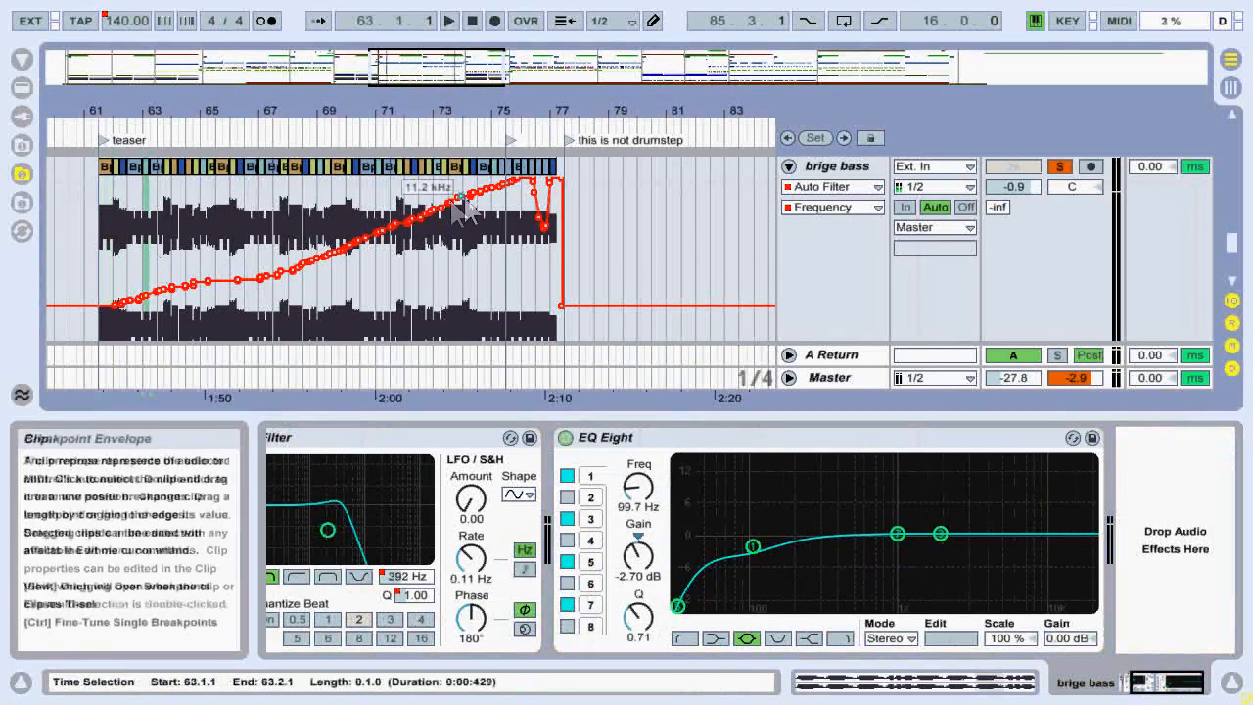
click(186, 201)
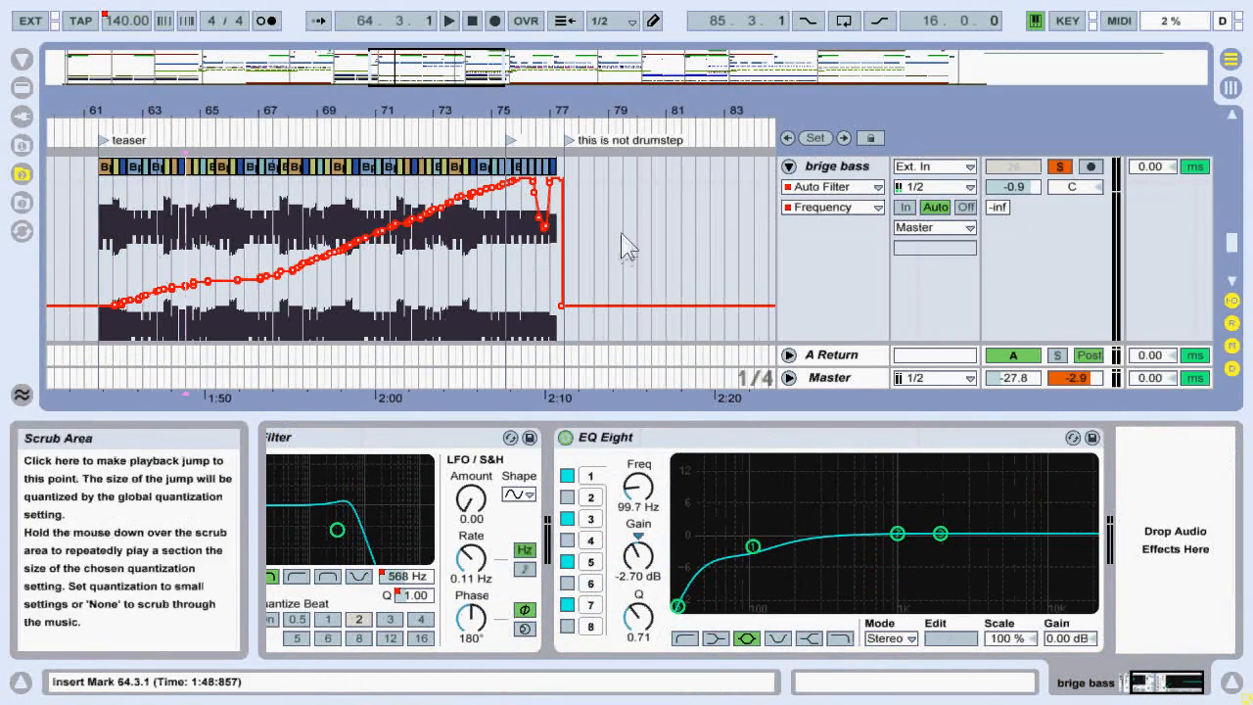
Solo the 27 down track and play its short clip at the start of the cheese section.
scroll(648, 238, down, 1)
drag(831, 337, 802, 227)
drag(395, 64, 515, 61)
drag(323, 65, 387, 199)
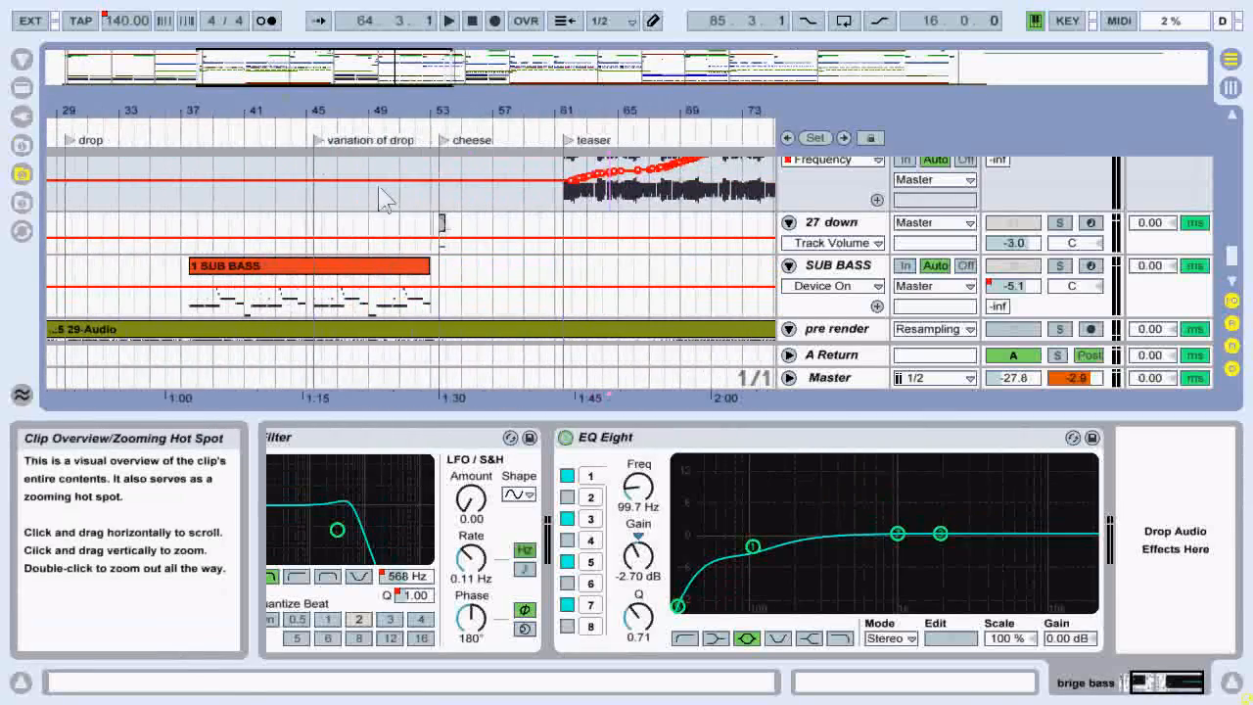
click(440, 219)
click(1059, 222)
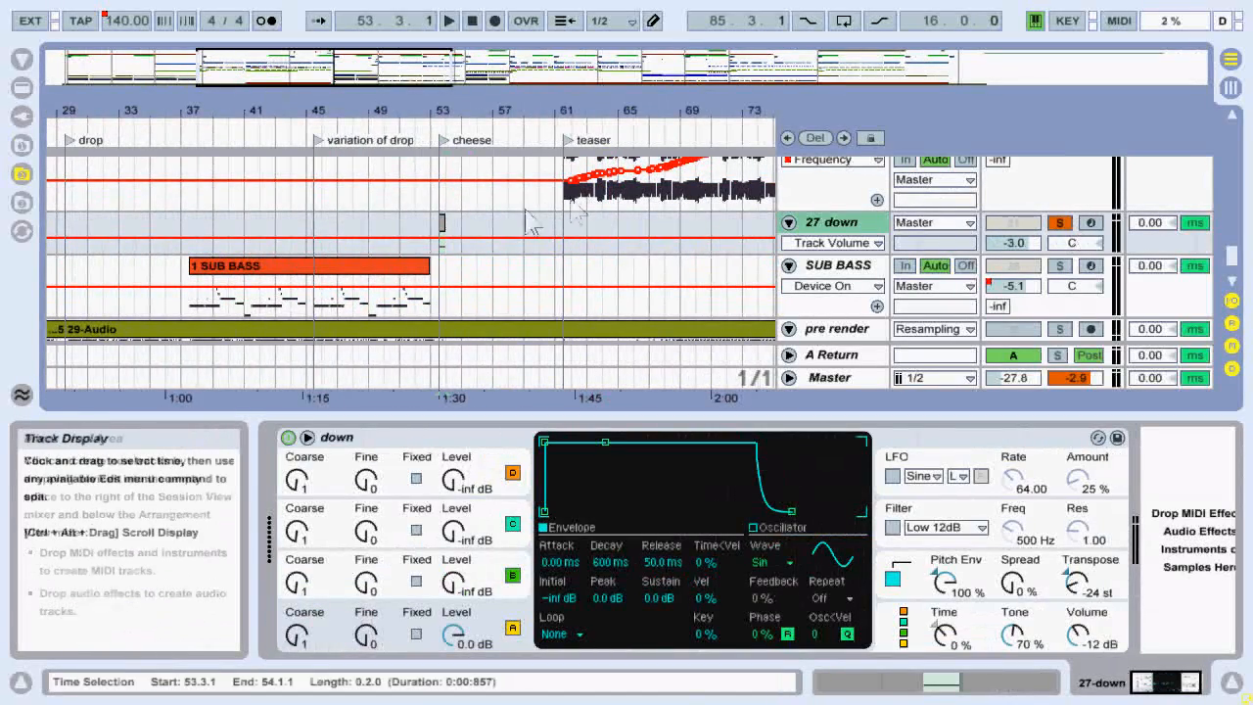
click(443, 217)
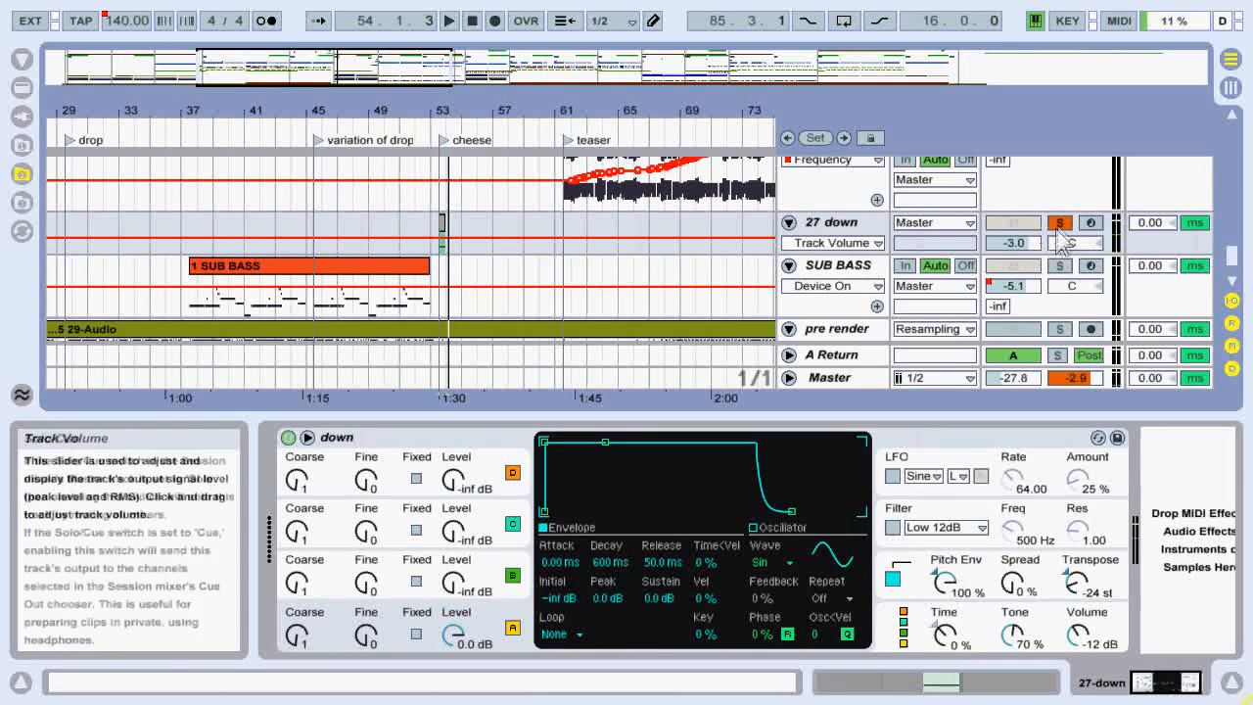
Unsolo 27 down, play the full mix from 53.1.1, and stop playback.
click(1059, 225)
click(437, 221)
click(431, 221)
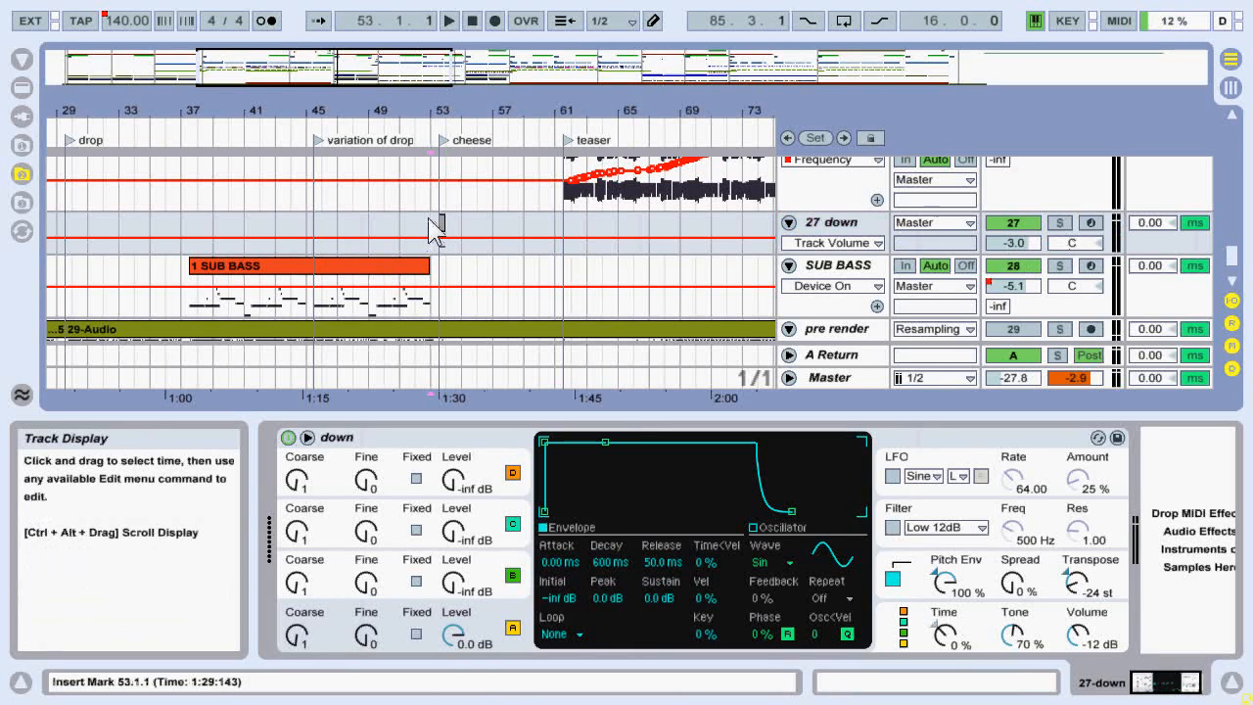
key(space)
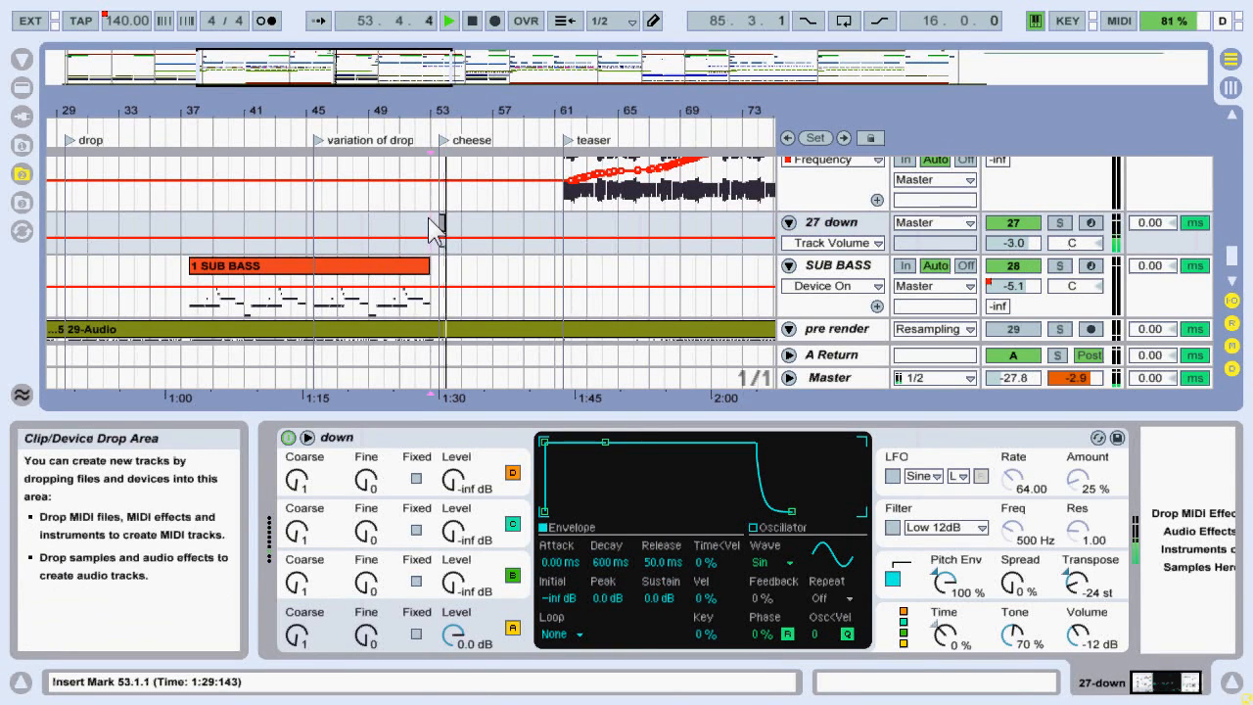
scroll(460, 231, down, 3)
scroll(707, 233, up, 2)
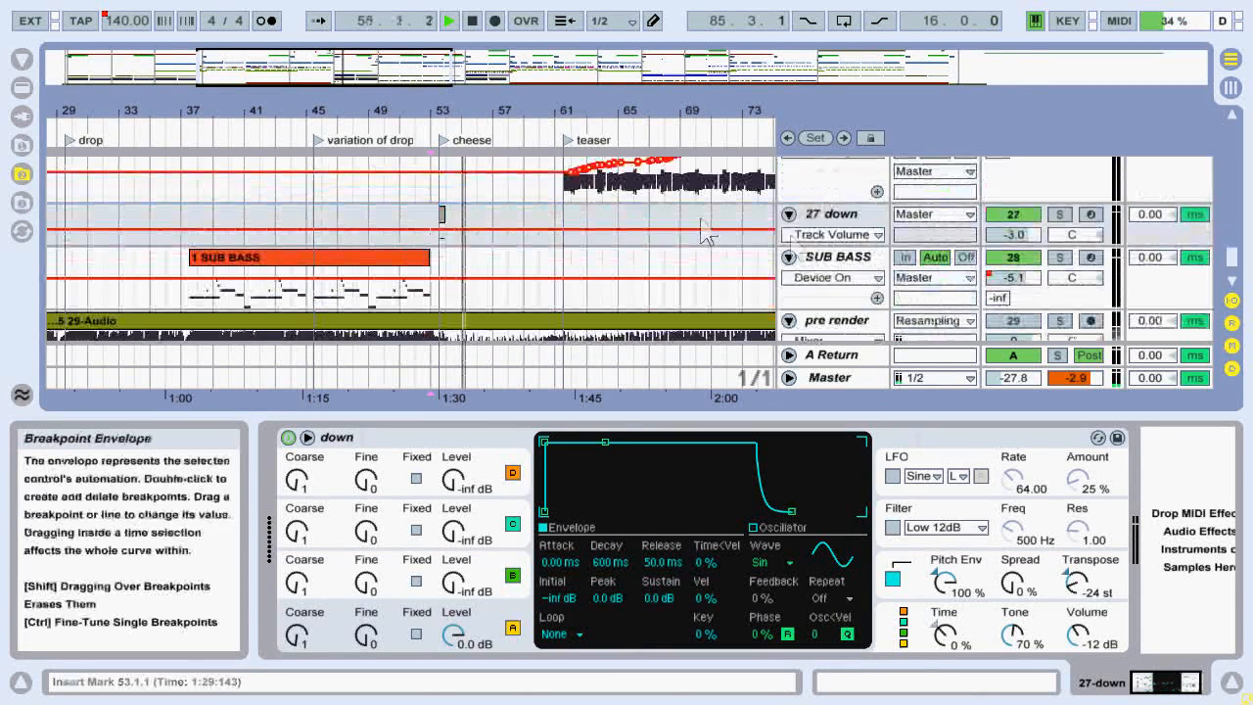
key(space)
Solo SUB BASS and look through its device chain from the Instrument Rack to the sidechained Compressor.
click(1059, 256)
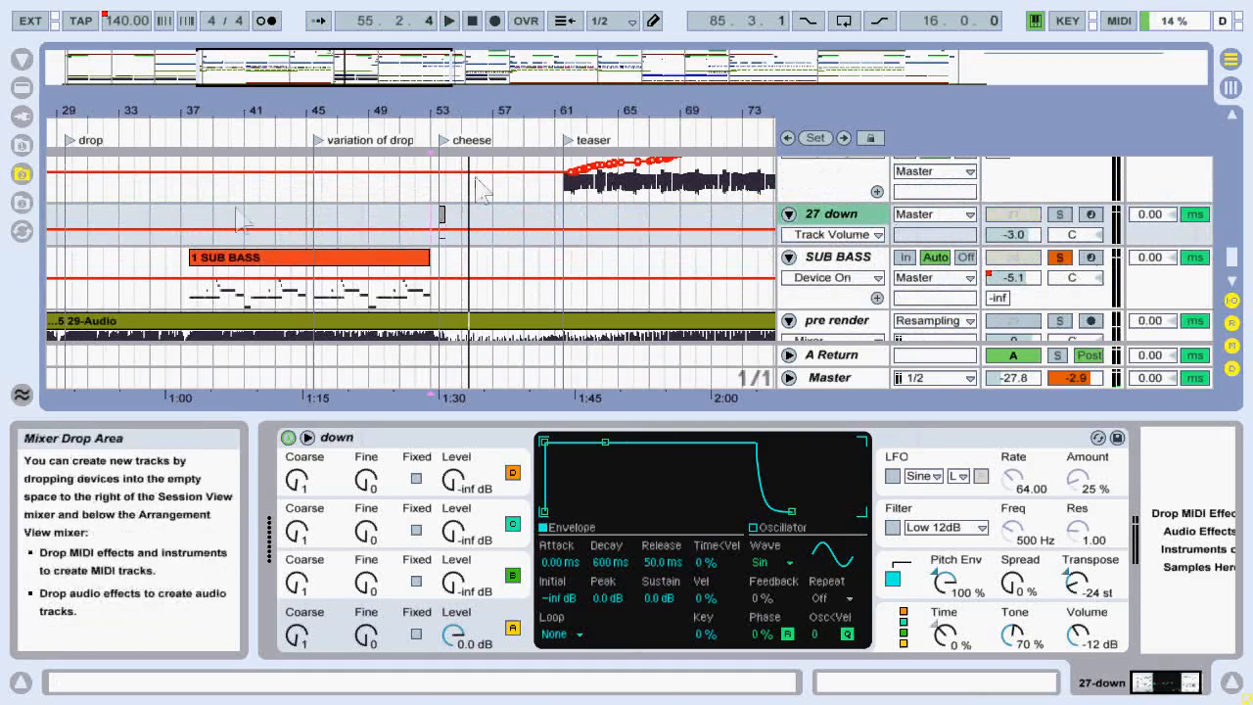
click(201, 259)
click(842, 259)
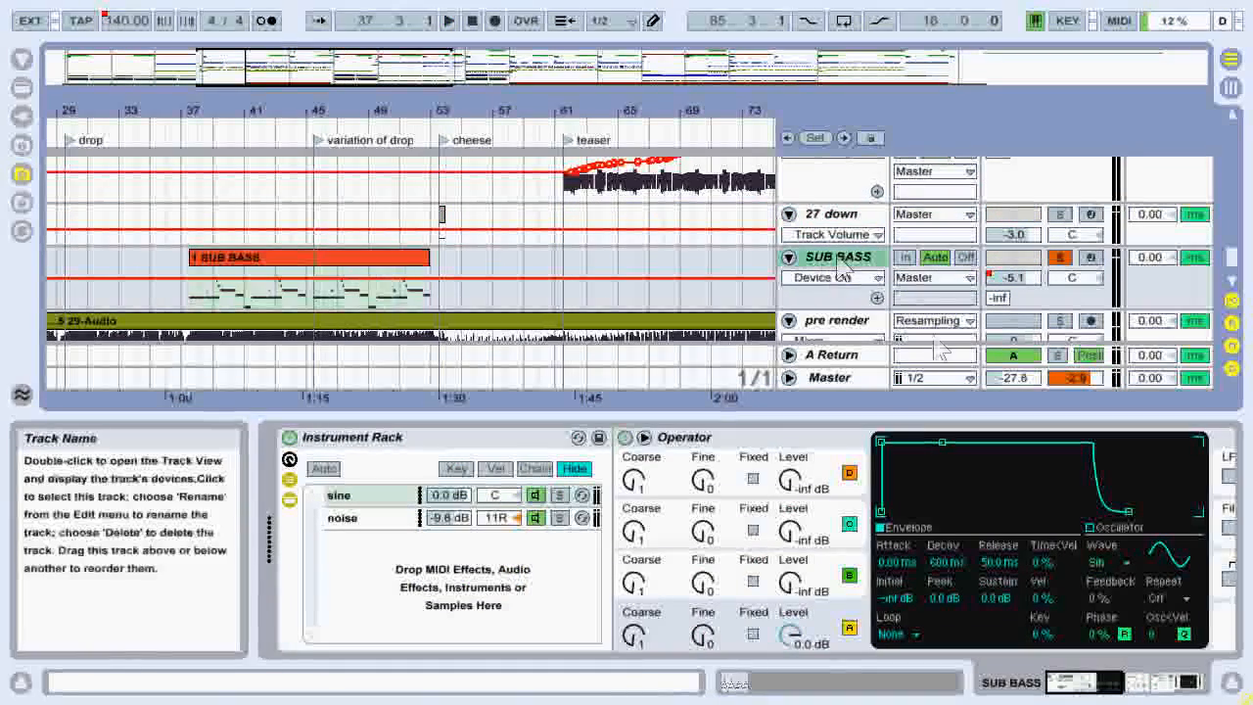
click(1157, 689)
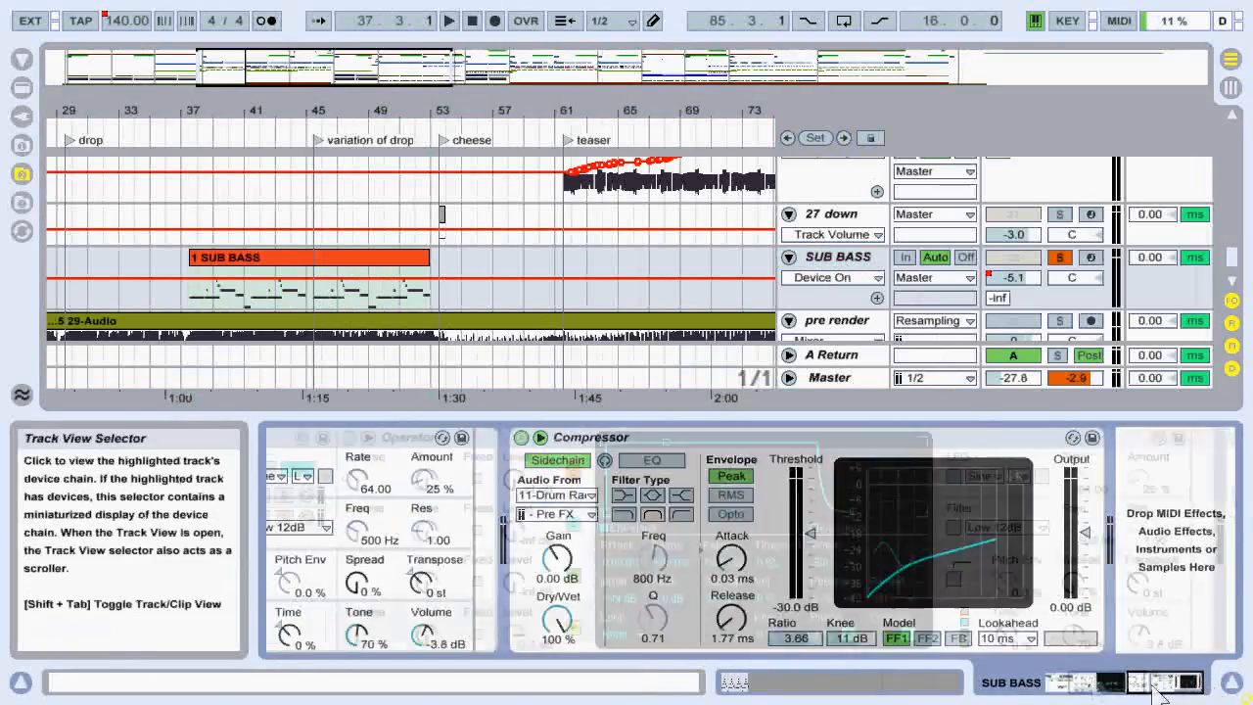
drag(1158, 689, 1071, 689)
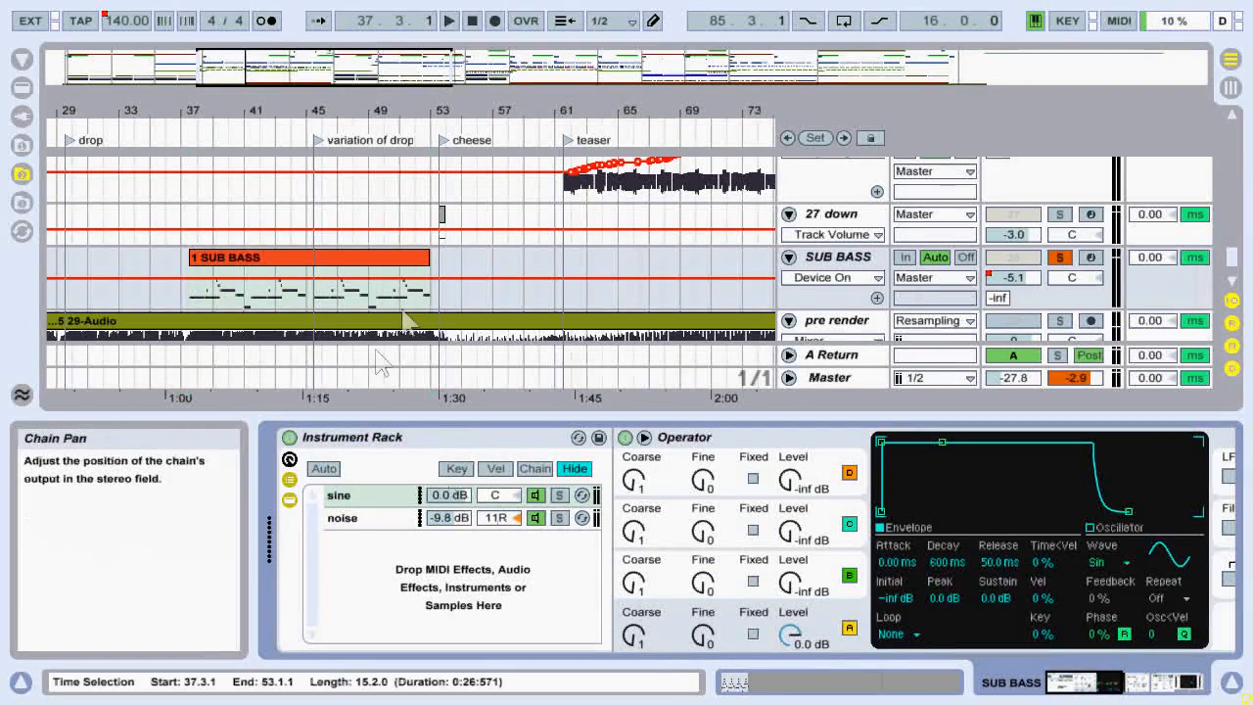
Play the SUB BASS clip with only the rack's sine chain active, stop, and reactivate the noise chain.
click(372, 494)
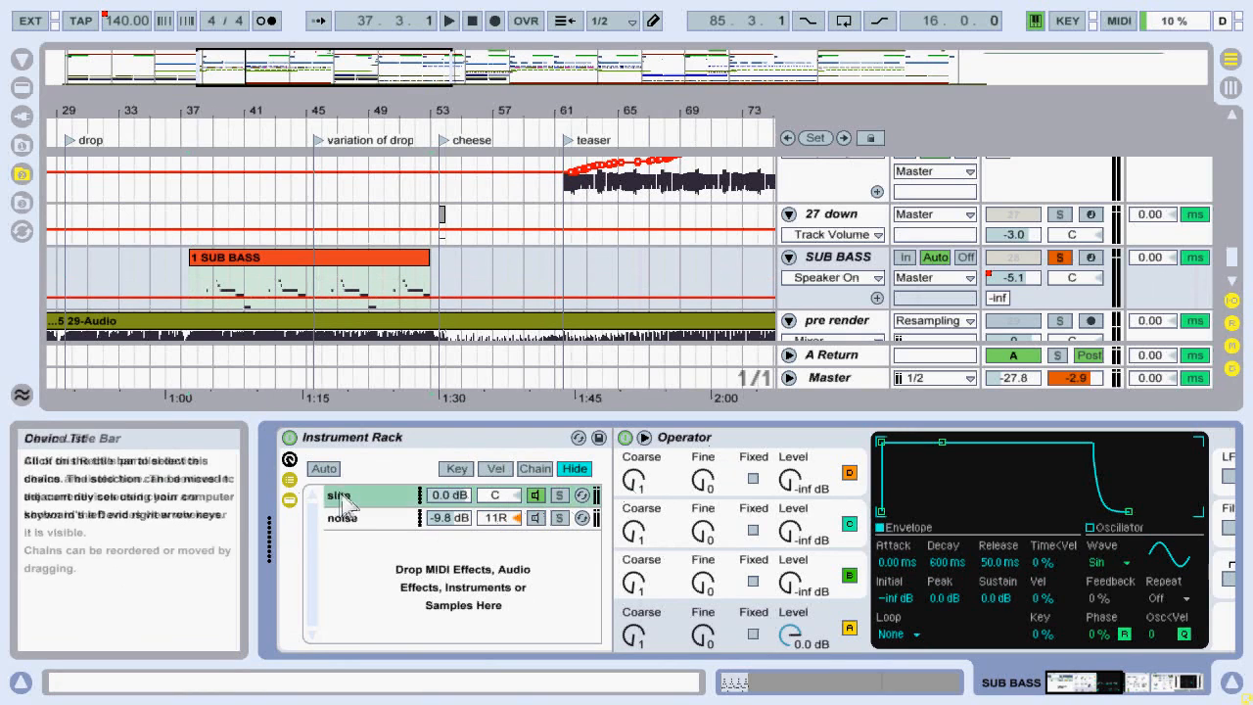
key(space)
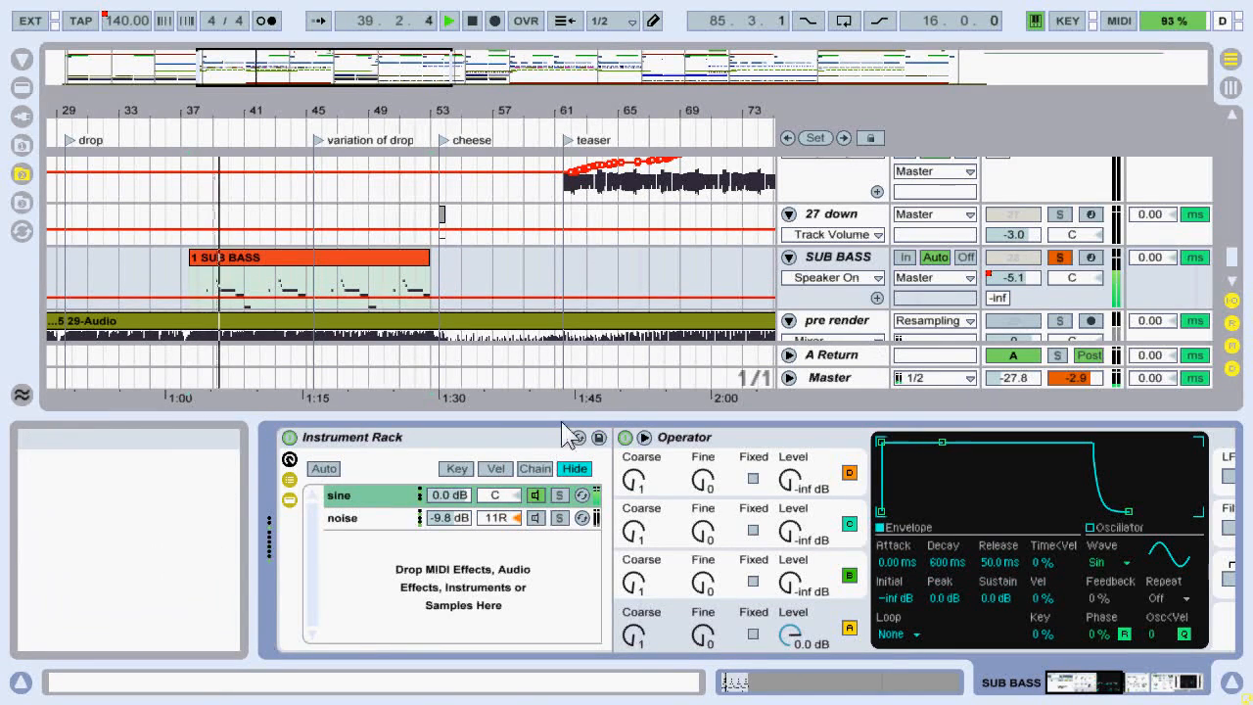
key(space)
click(535, 517)
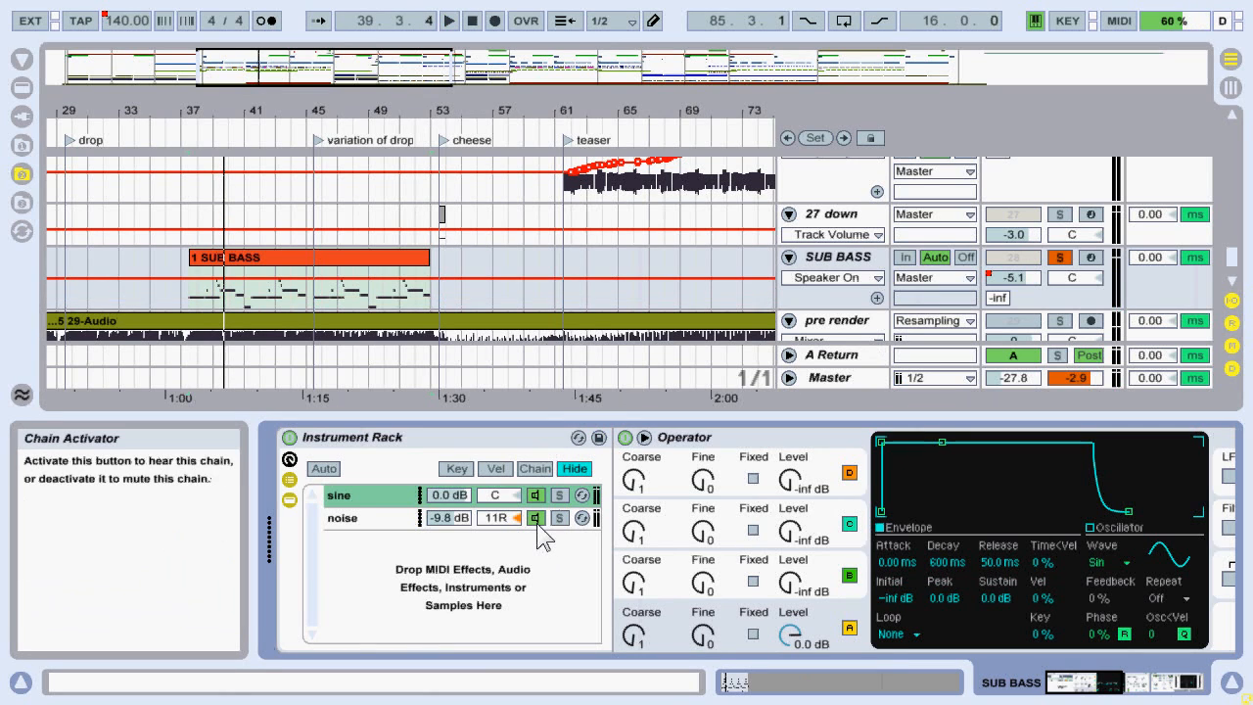
Play the rack's noise chain soloed, show its Operator settings, and enlarge the SUB BASS lane.
click(535, 496)
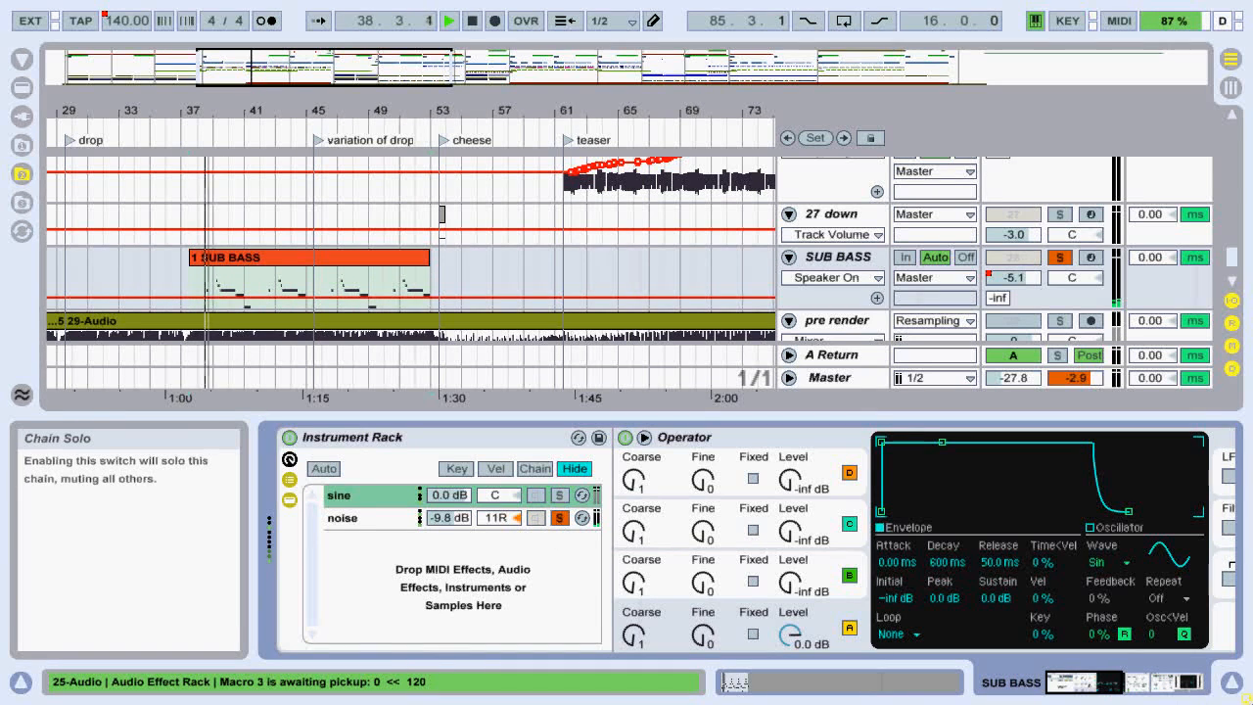
click(379, 521)
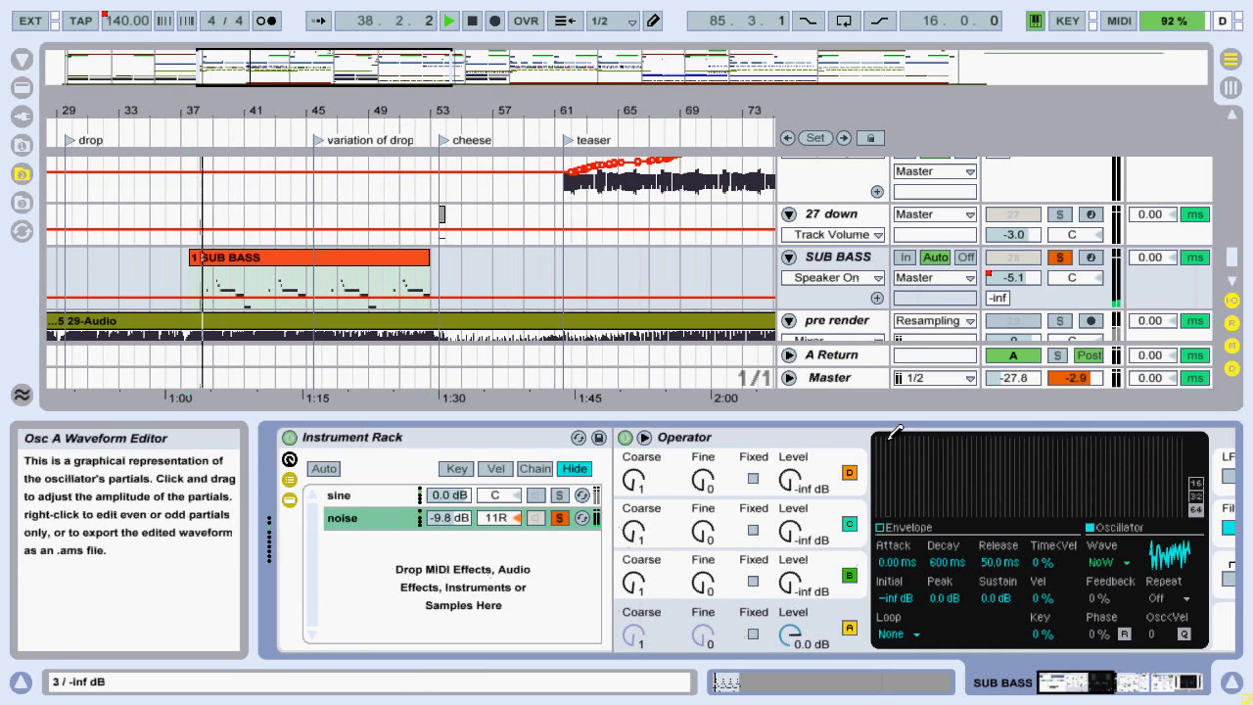
drag(822, 310, 817, 351)
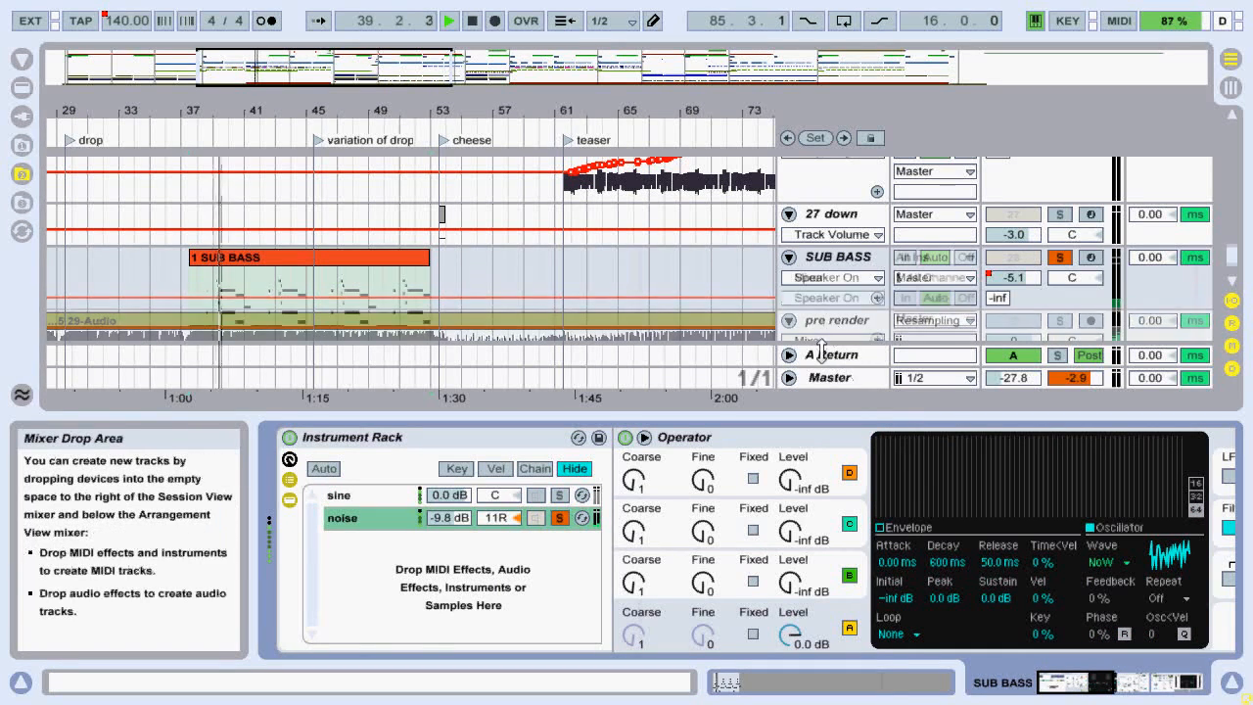
Raise the Master volume to 0.4 dB to hear the noise, stop, lower it to -25.5 dB, and unsolo the chain.
click(1012, 377)
drag(1012, 377, 1012, 342)
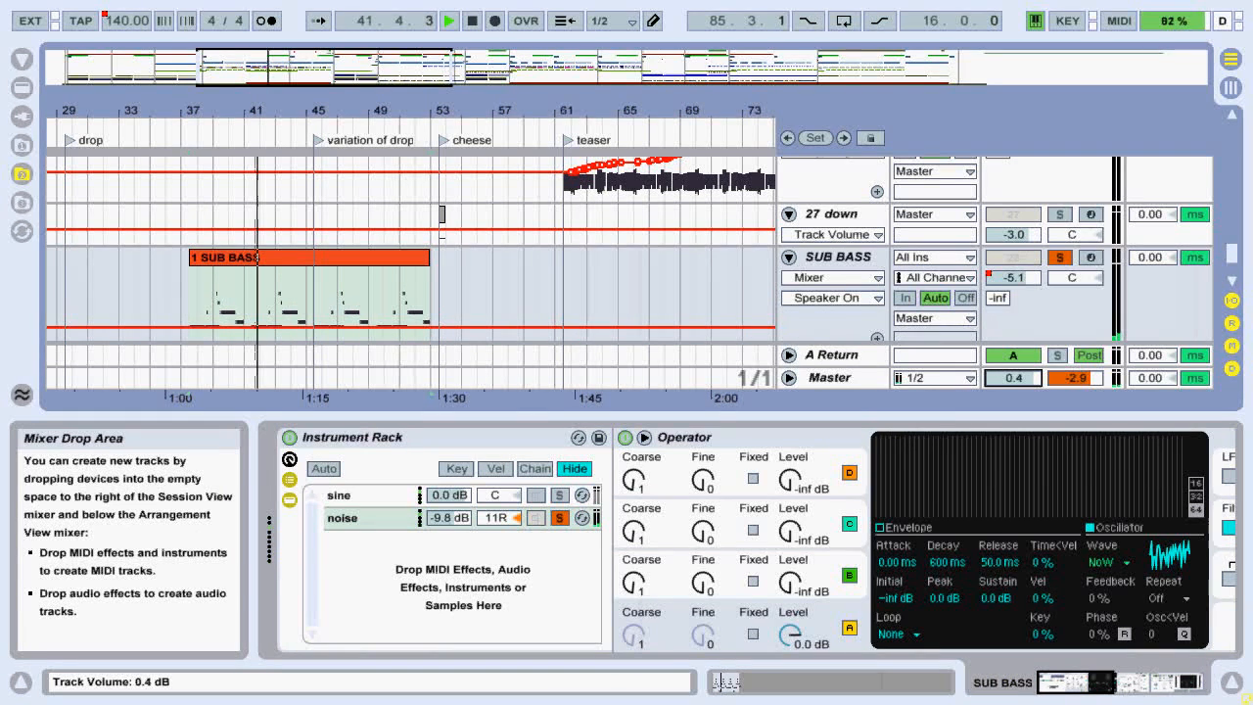
key(space)
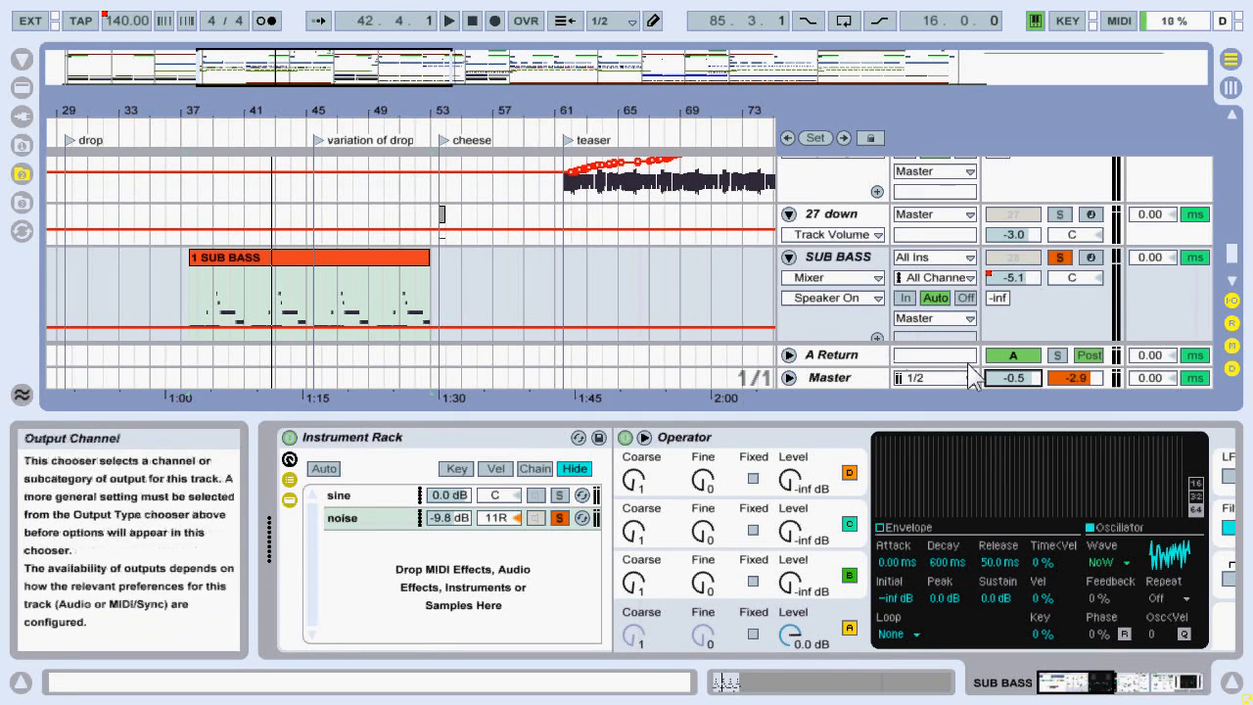
drag(1013, 377, 1012, 420)
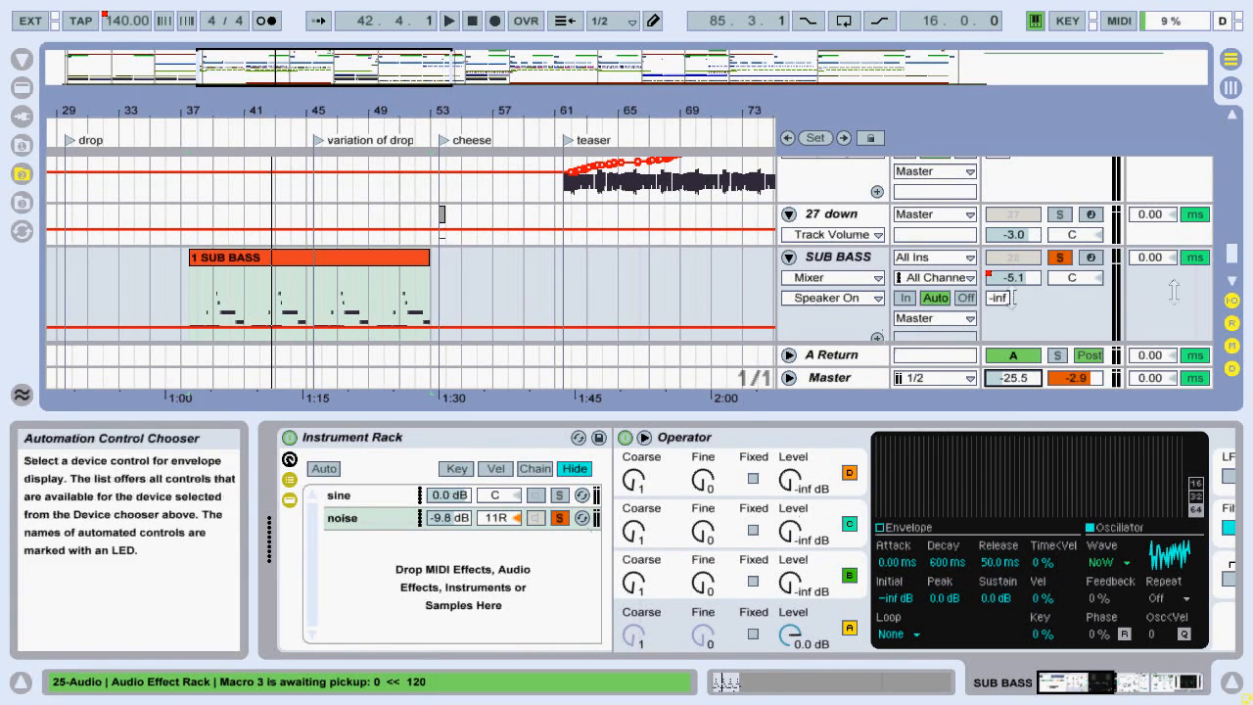
click(559, 518)
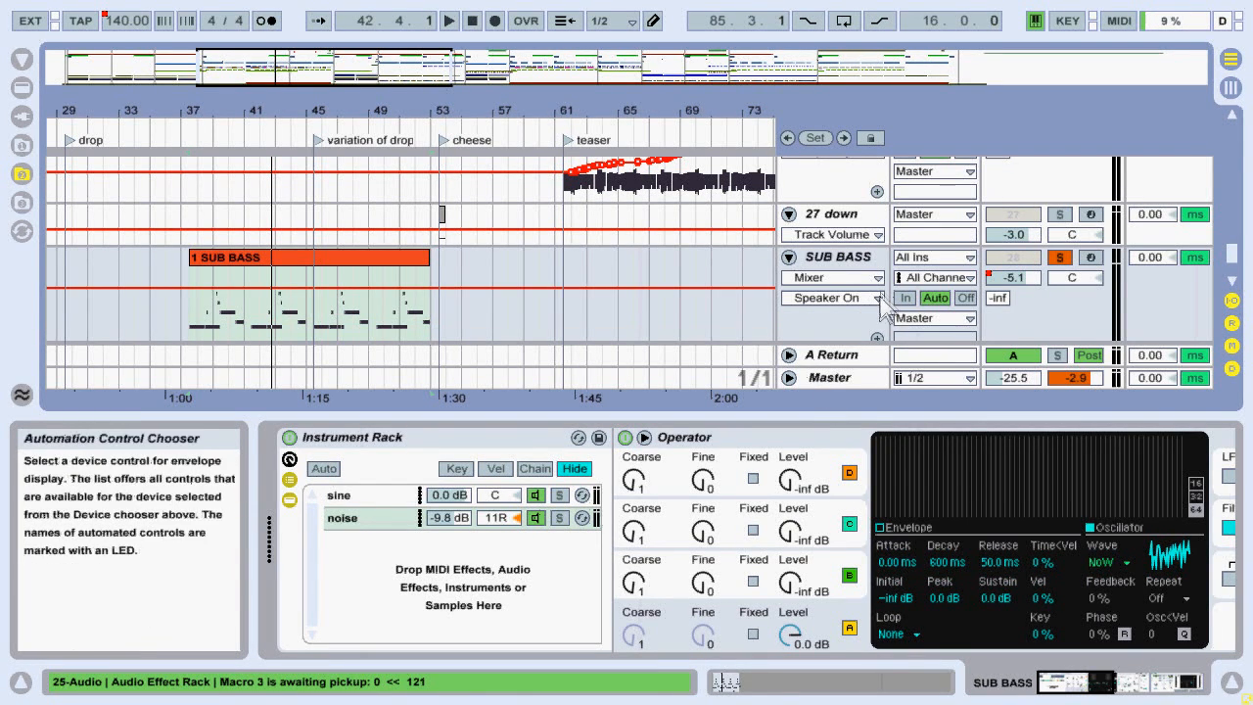
Play SUB BASS with the sine and noise chains together, stop, and fold the SUB BASS track.
key(space)
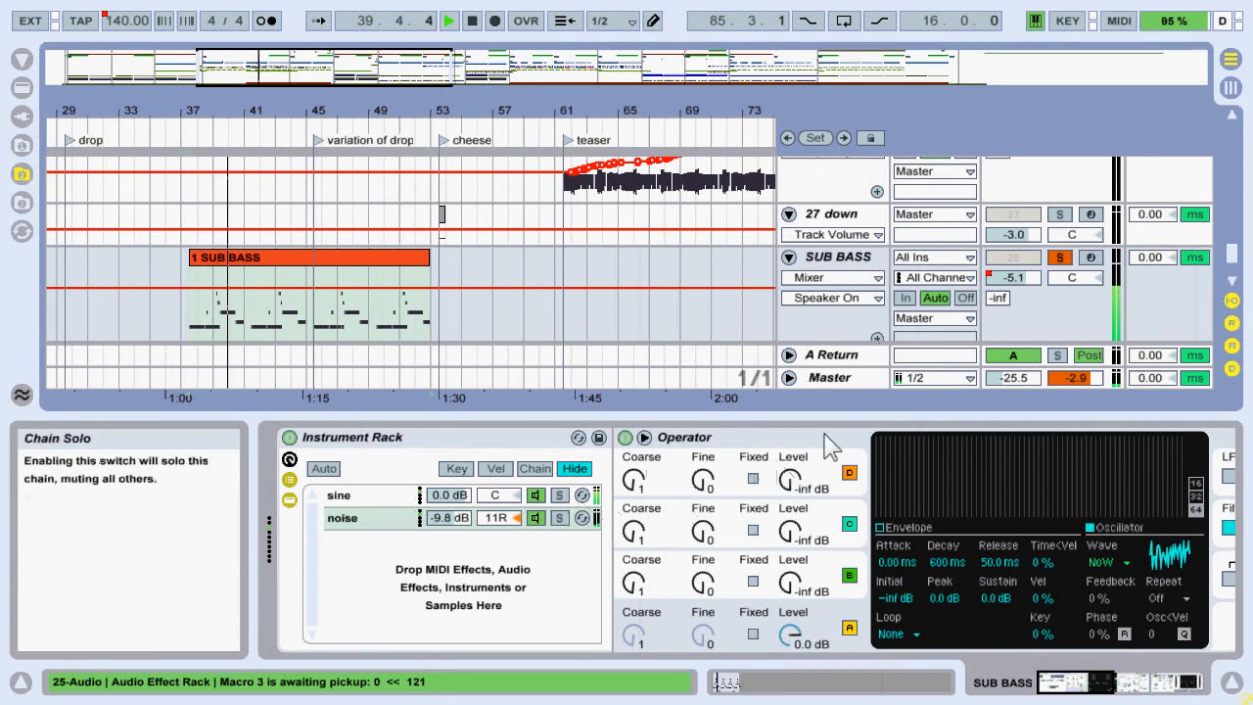
scroll(803, 294, down, 3)
scroll(797, 244, up, 2)
click(789, 217)
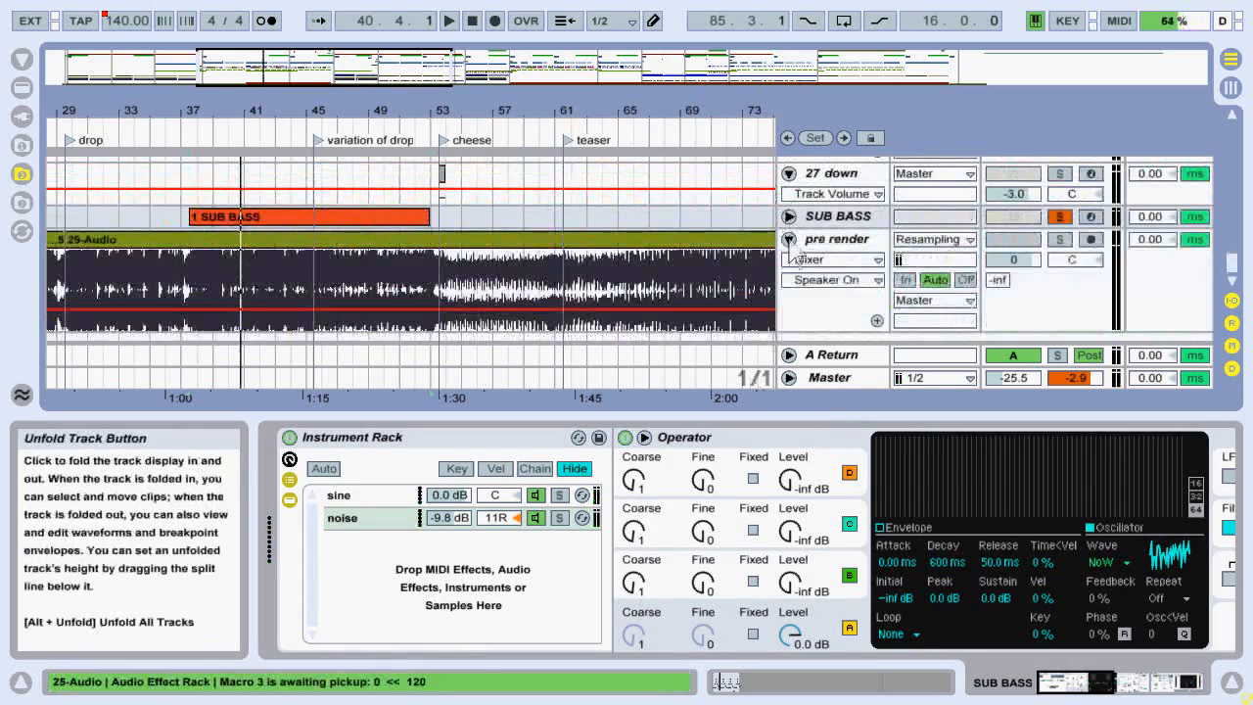
scroll(754, 249, up, 5)
scroll(754, 250, up, 3)
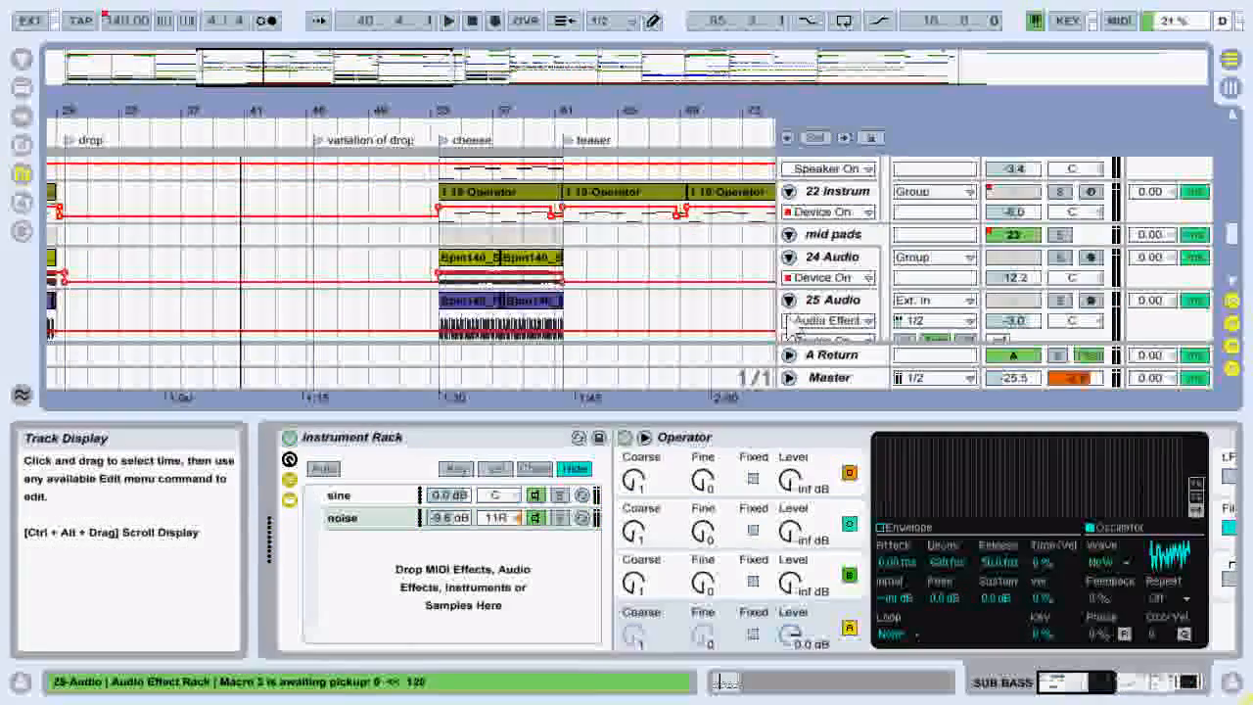
Fold the 25 Audio track and look over the pad tracks above it.
click(789, 300)
scroll(783, 294, up, 10)
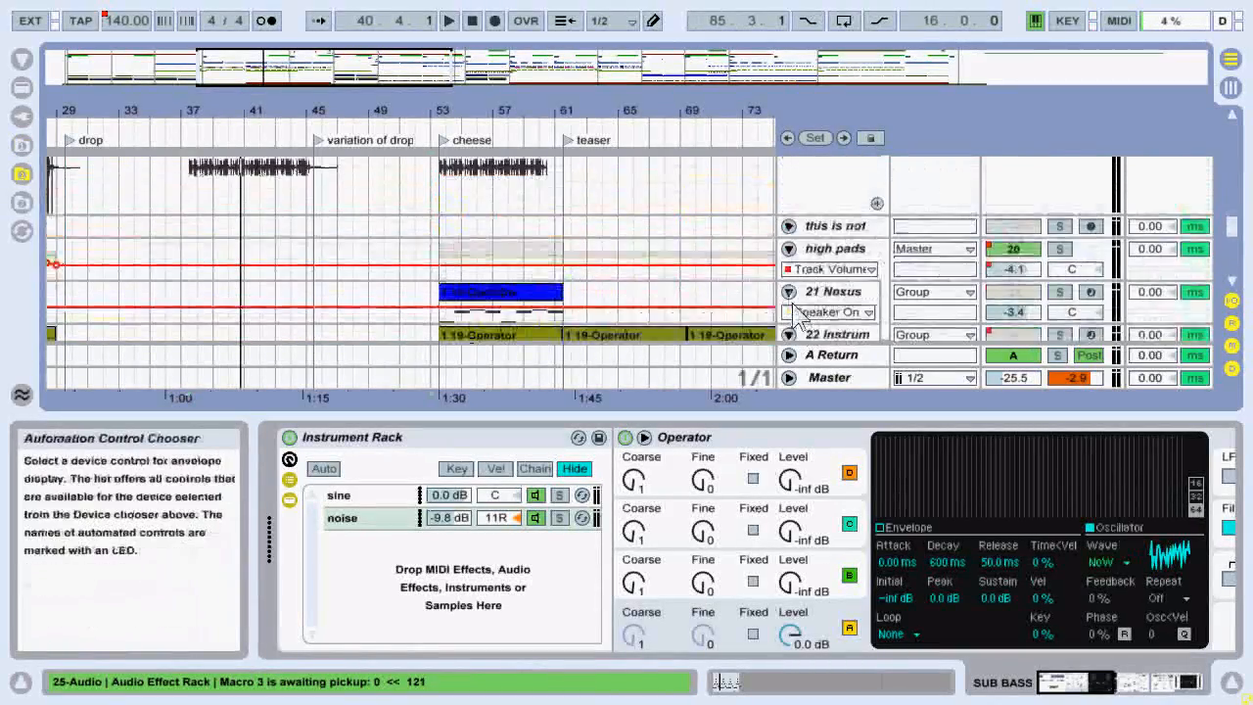
scroll(773, 308, up, 5)
scroll(729, 264, down, 8)
scroll(733, 269, down, 10)
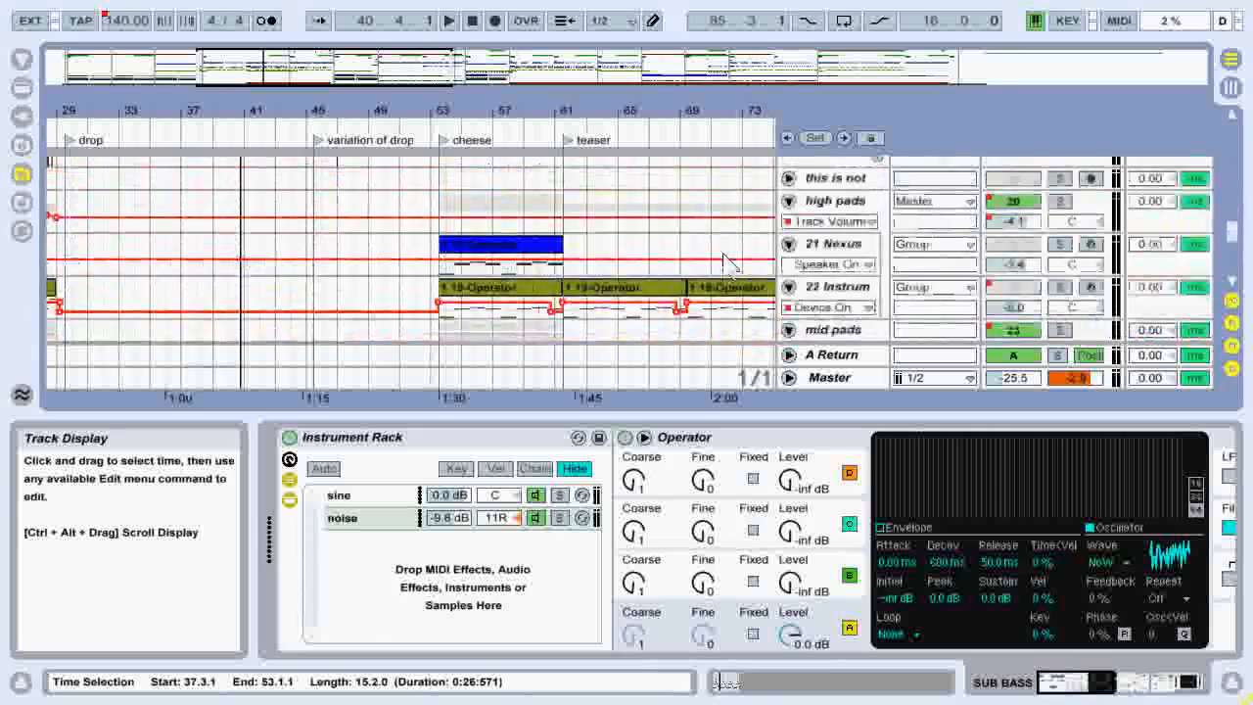
Show the pre render track from the song's start, set its input to Resampling and arm it for recording.
click(836, 268)
click(836, 253)
drag(348, 61, 279, 12)
drag(81, 62, 56, 269)
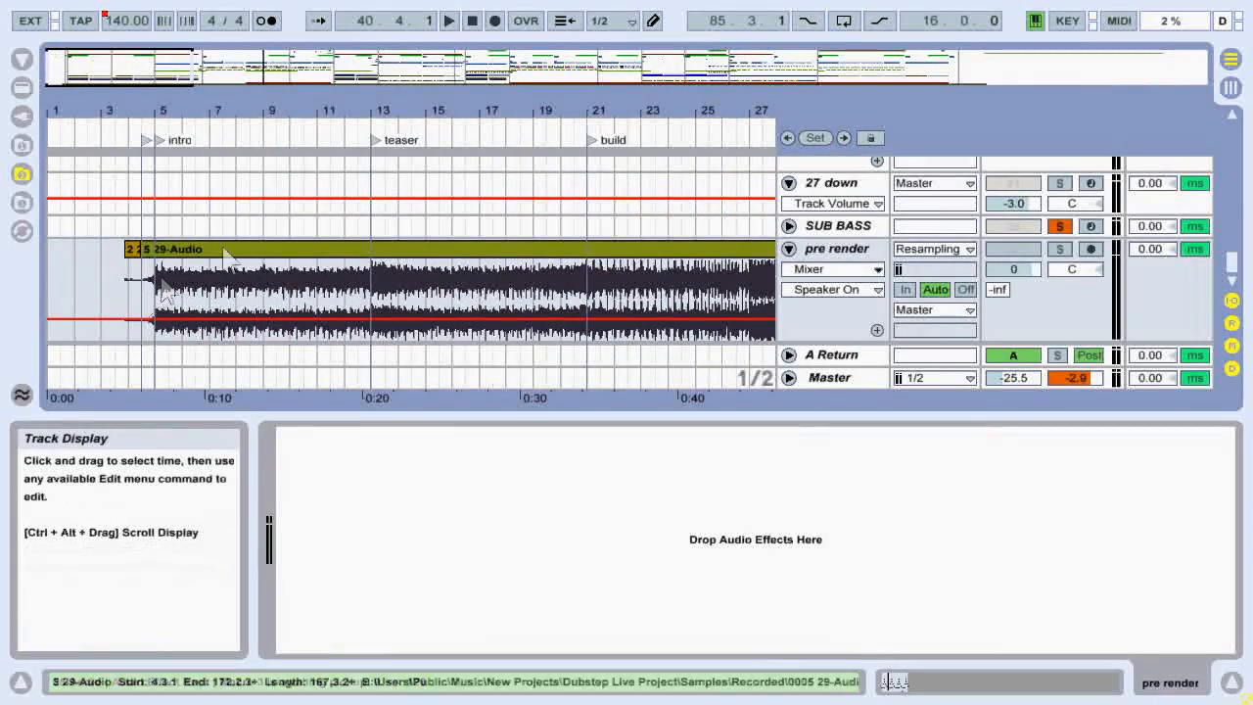
click(967, 250)
click(934, 329)
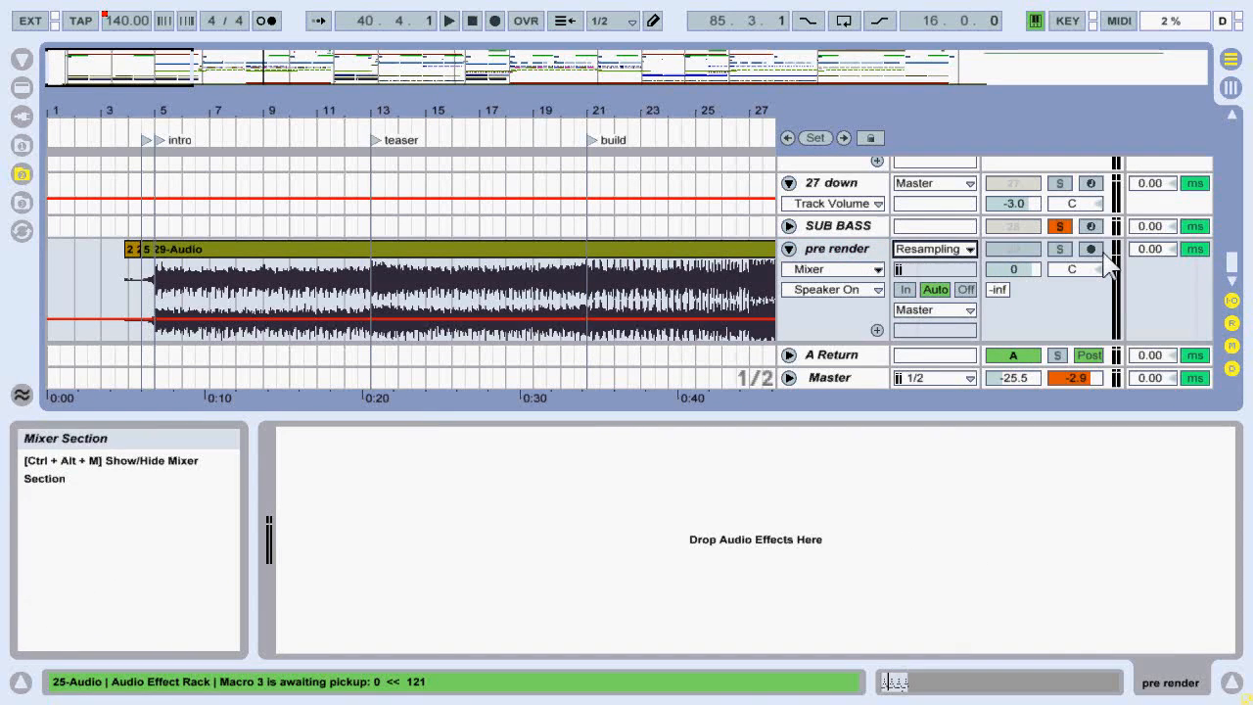
click(1091, 250)
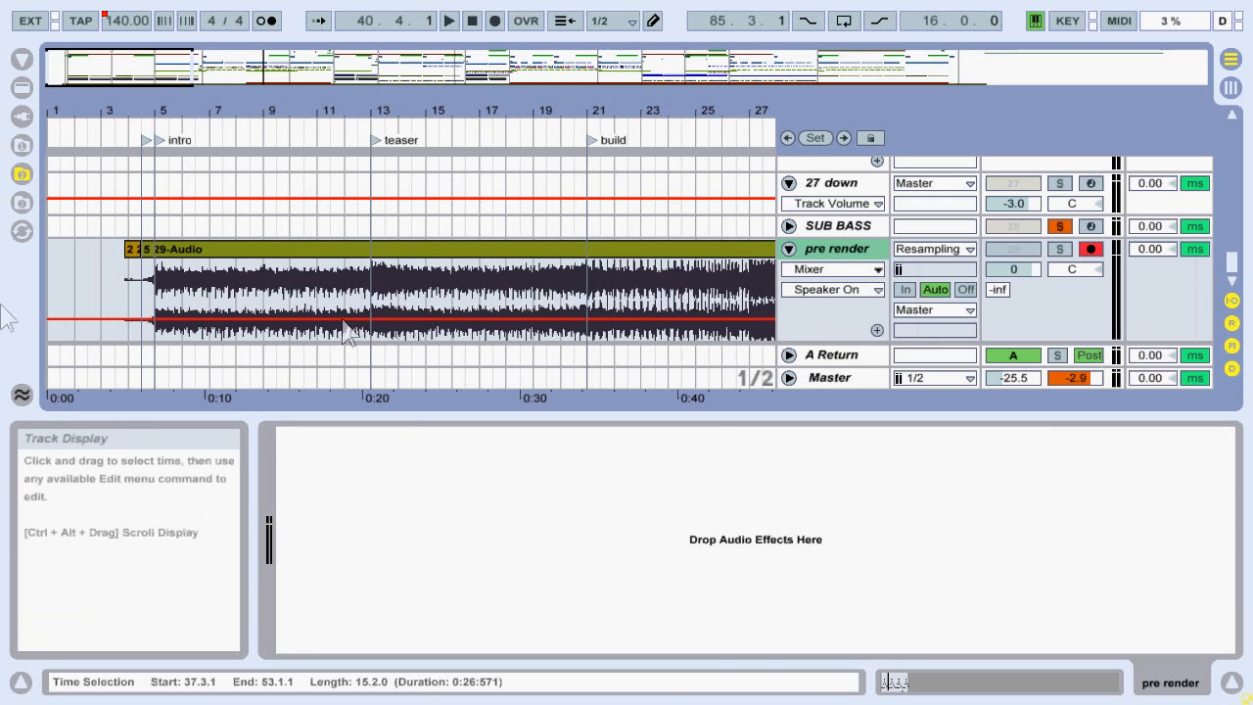
Examine the pre render waveform closely around the build marker, placing insert marks at 21.2.1 and 20.4.4.
drag(206, 106, 206, 47)
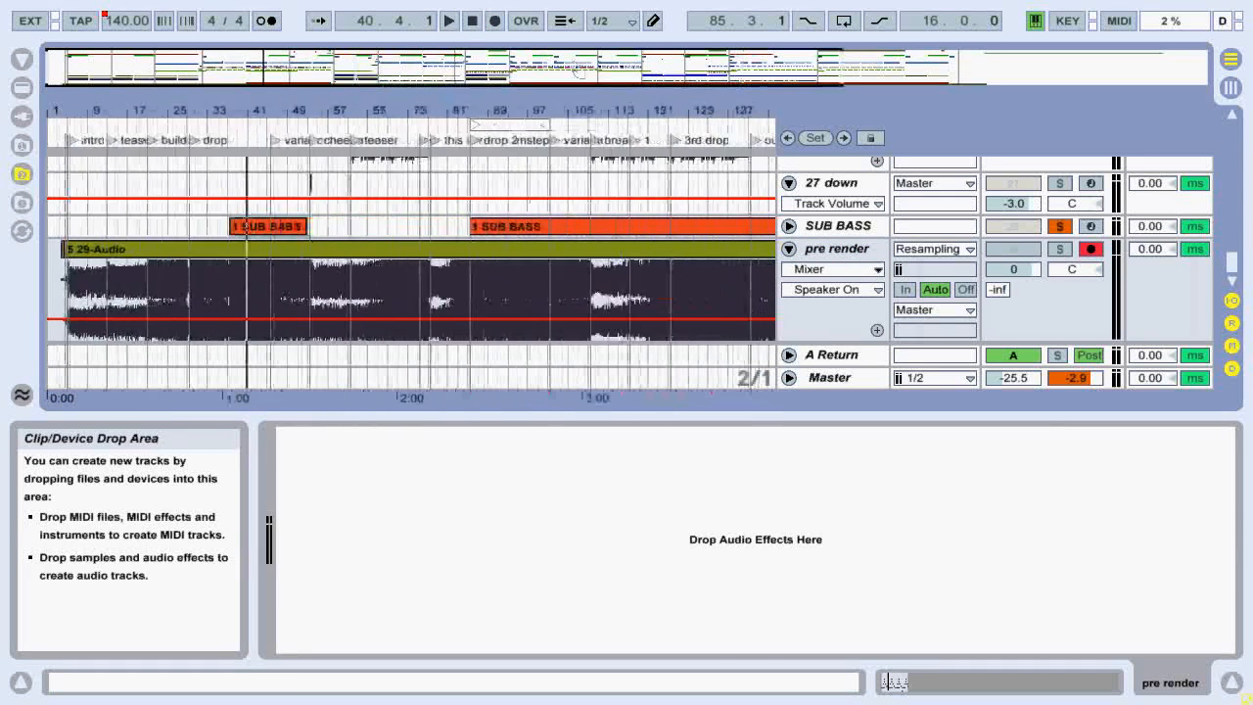
drag(137, 71, 106, 91)
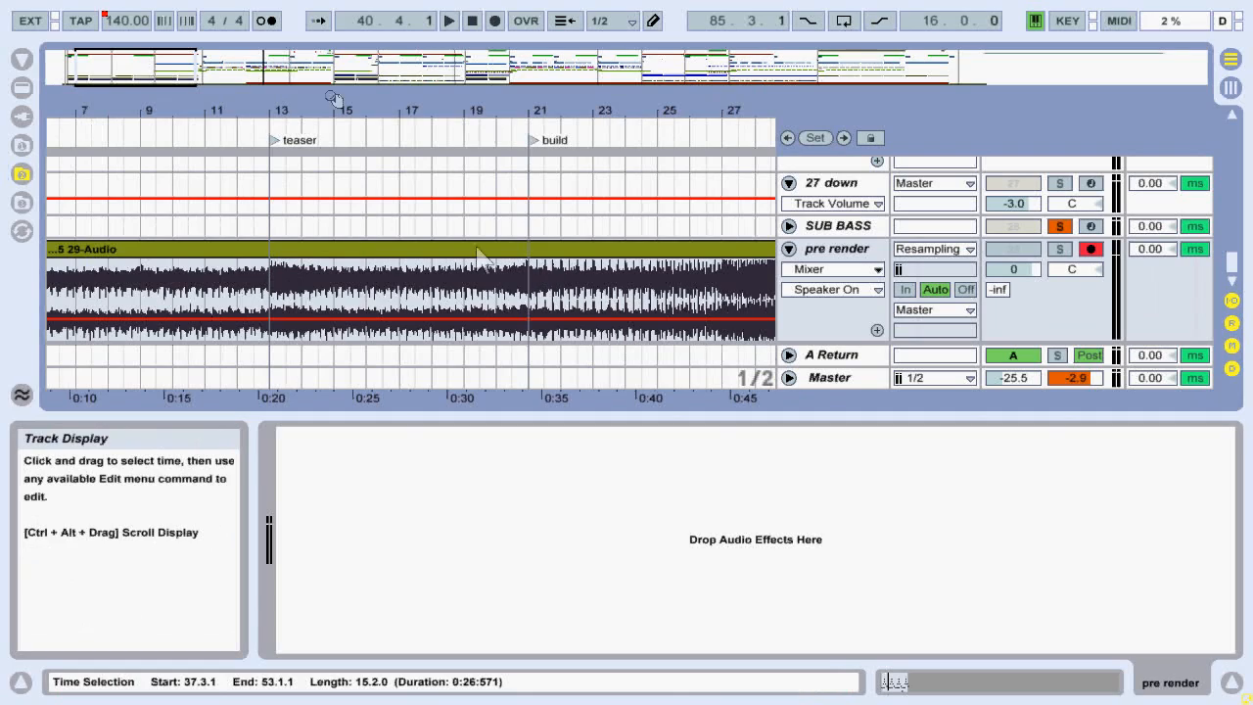
mouse_move(169, 66)
mouse_down()
mouse_move(169, 93)
mouse_move(157, 77)
mouse_up()
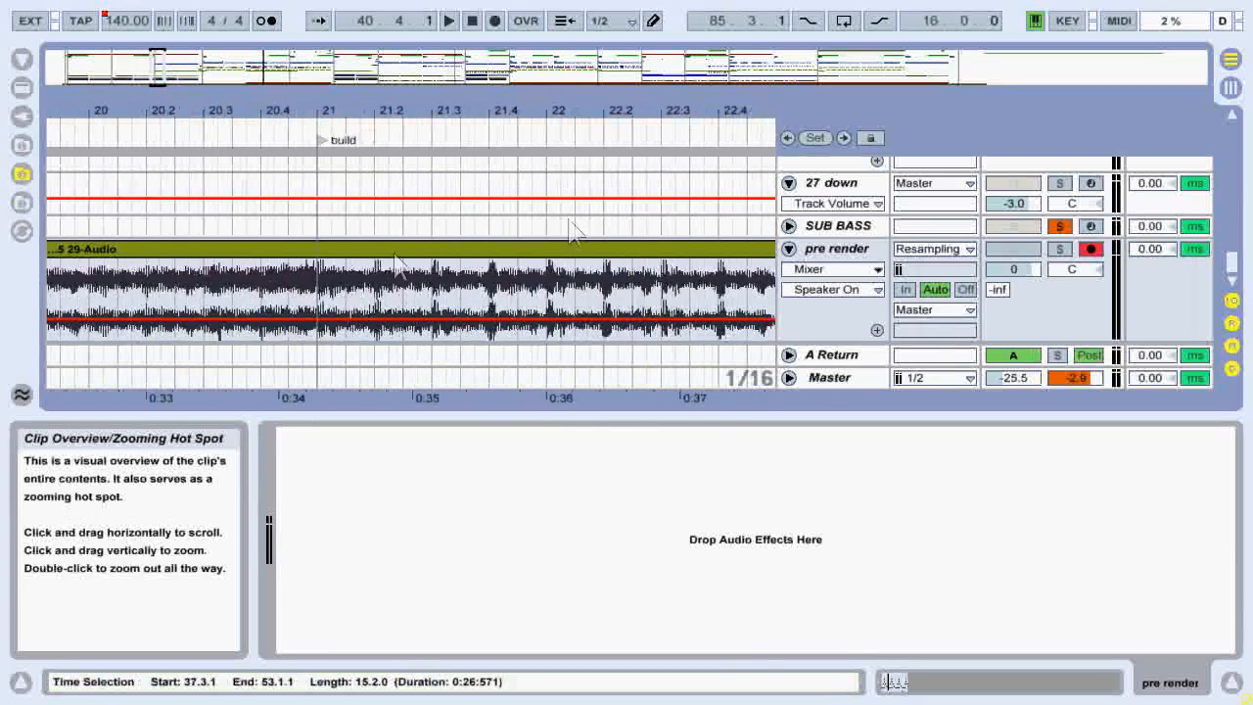
click(375, 278)
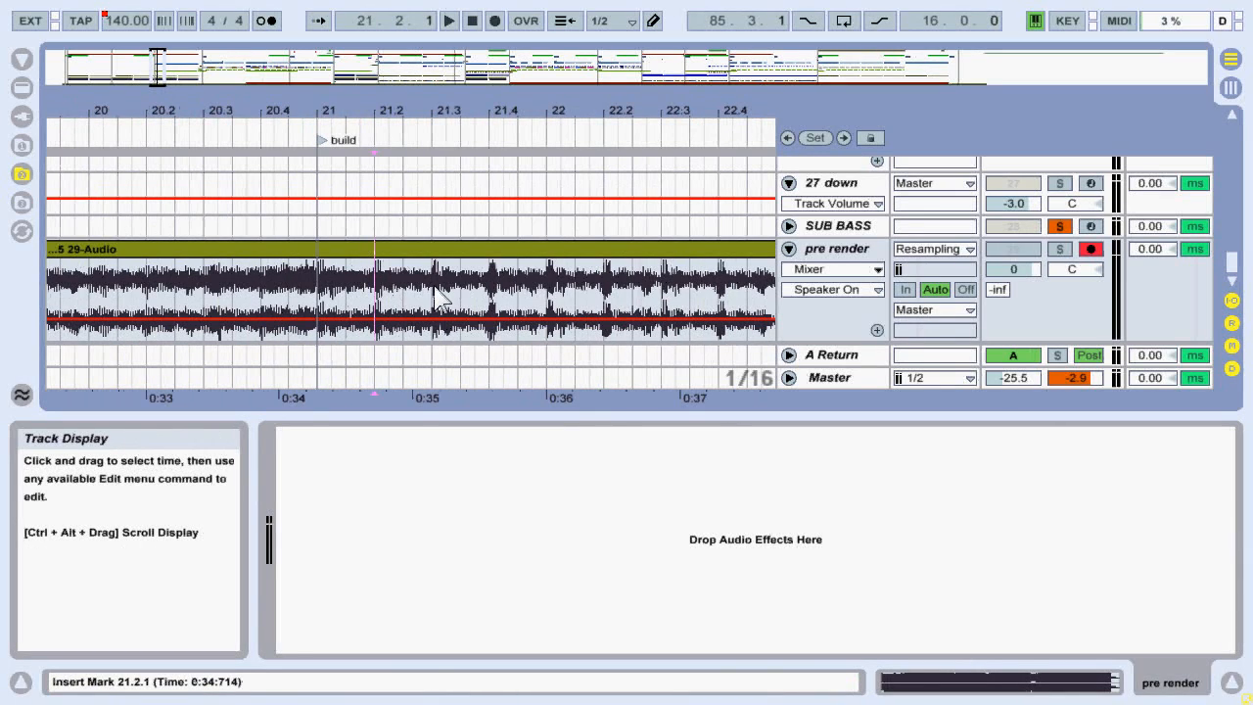
drag(497, 287, 509, 289)
click(551, 287)
click(303, 289)
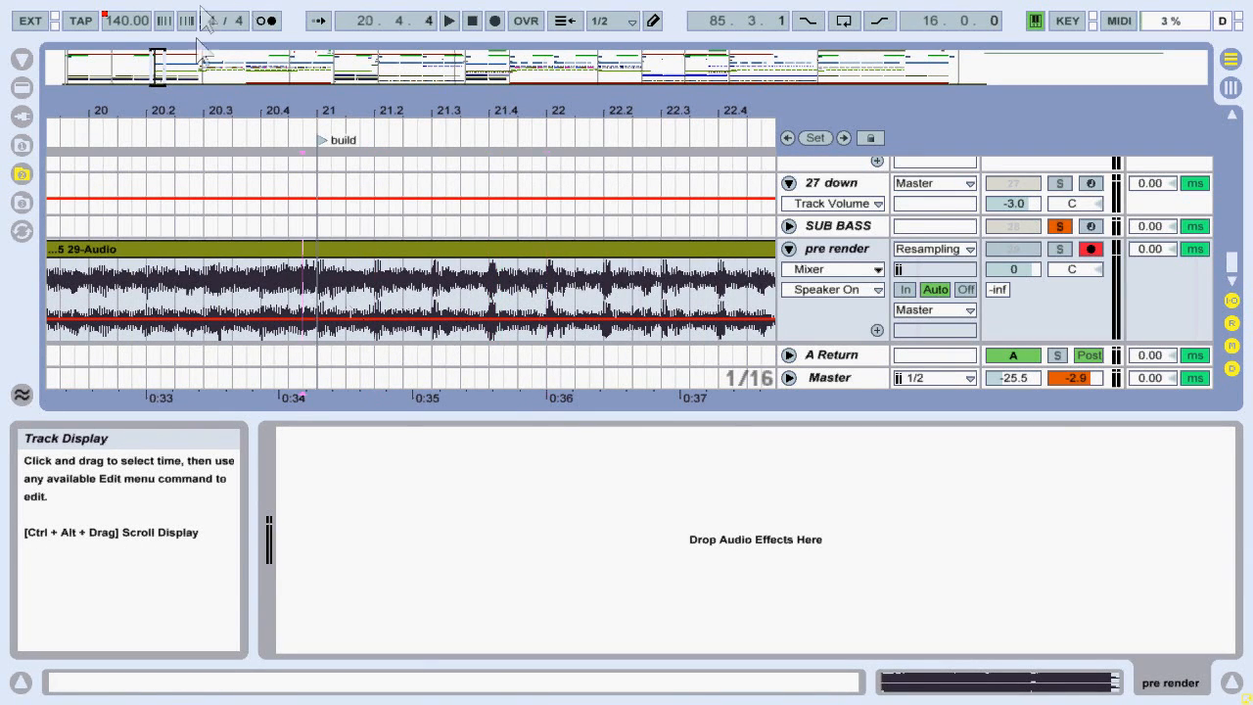
mouse_move(157, 67)
mouse_down()
mouse_move(190, 68)
mouse_move(157, 82)
mouse_up()
click(296, 325)
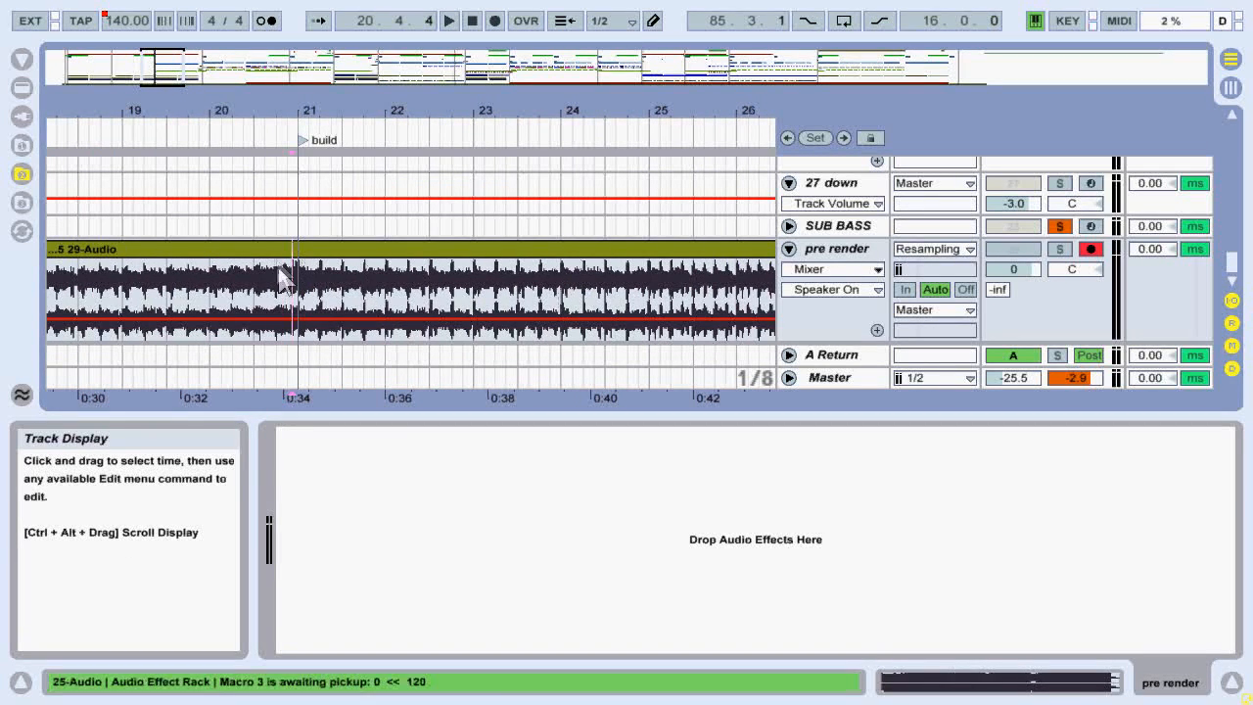
Examine the pre render waveform through the drop and across the whole song, placing the insert mark at 165.1.1.
drag(161, 66, 210, 56)
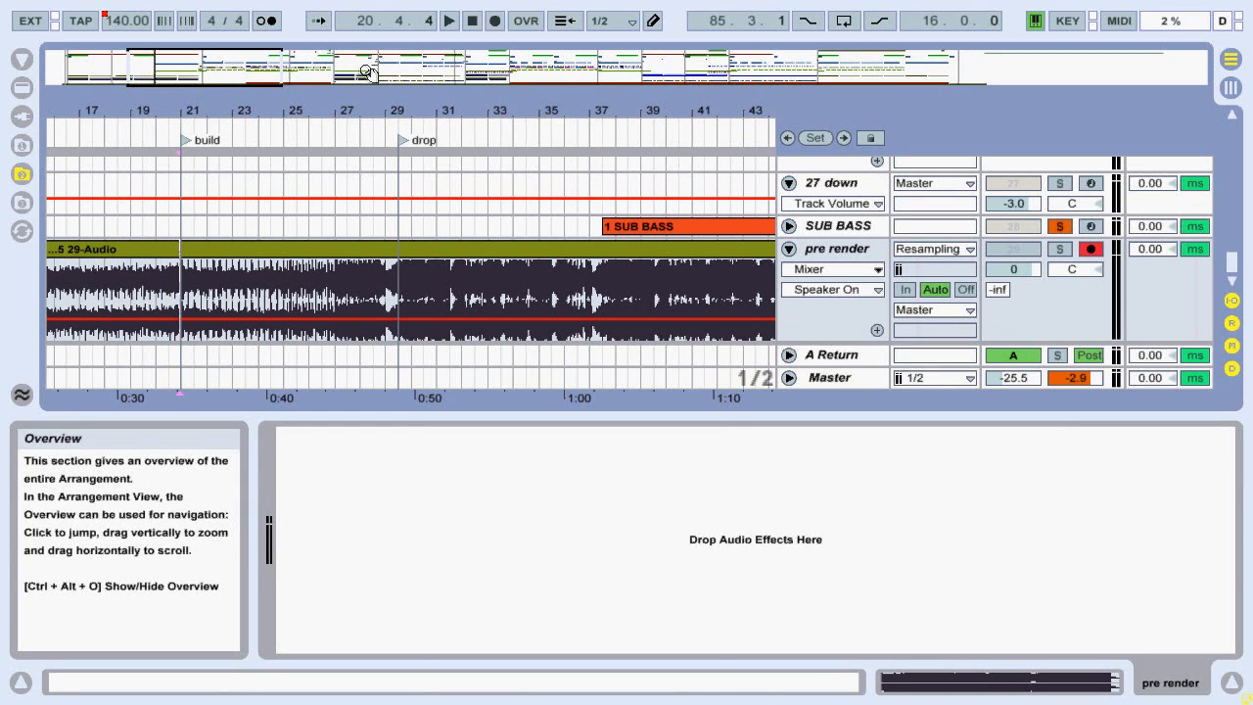
drag(338, 68, 455, 10)
mouse_move(511, 60)
mouse_down()
mouse_move(503, 152)
mouse_move(503, 44)
mouse_up()
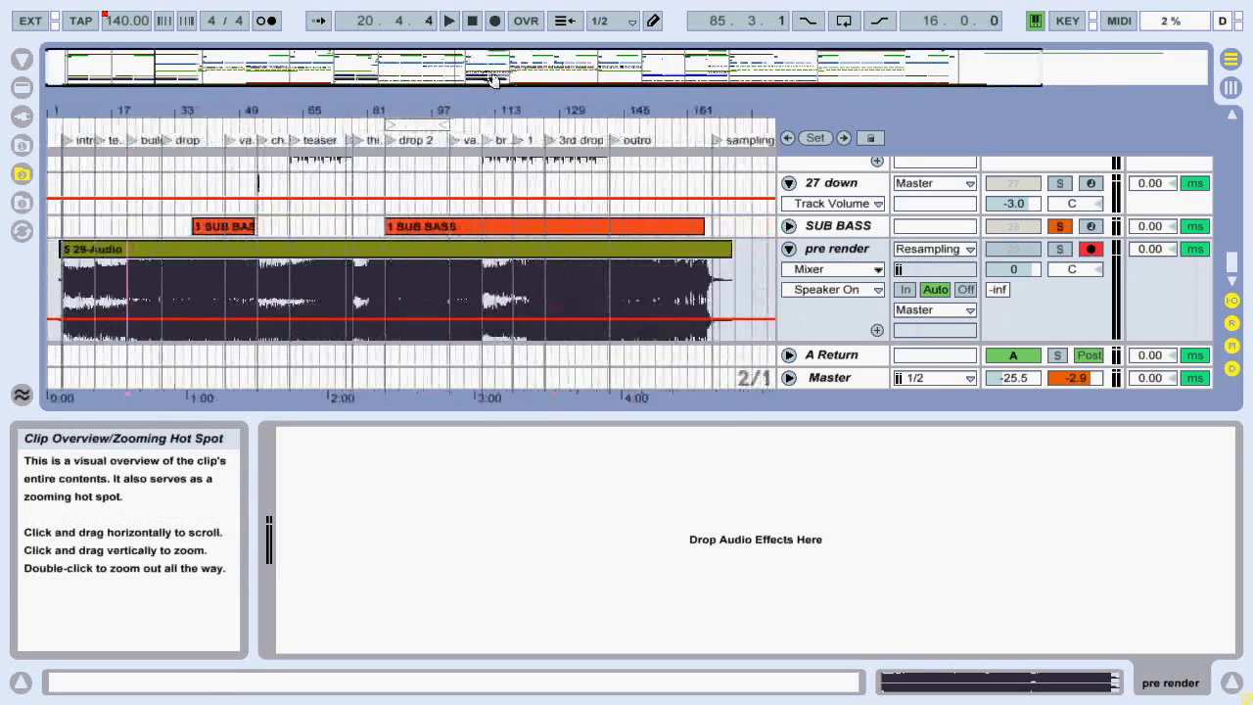
click(817, 250)
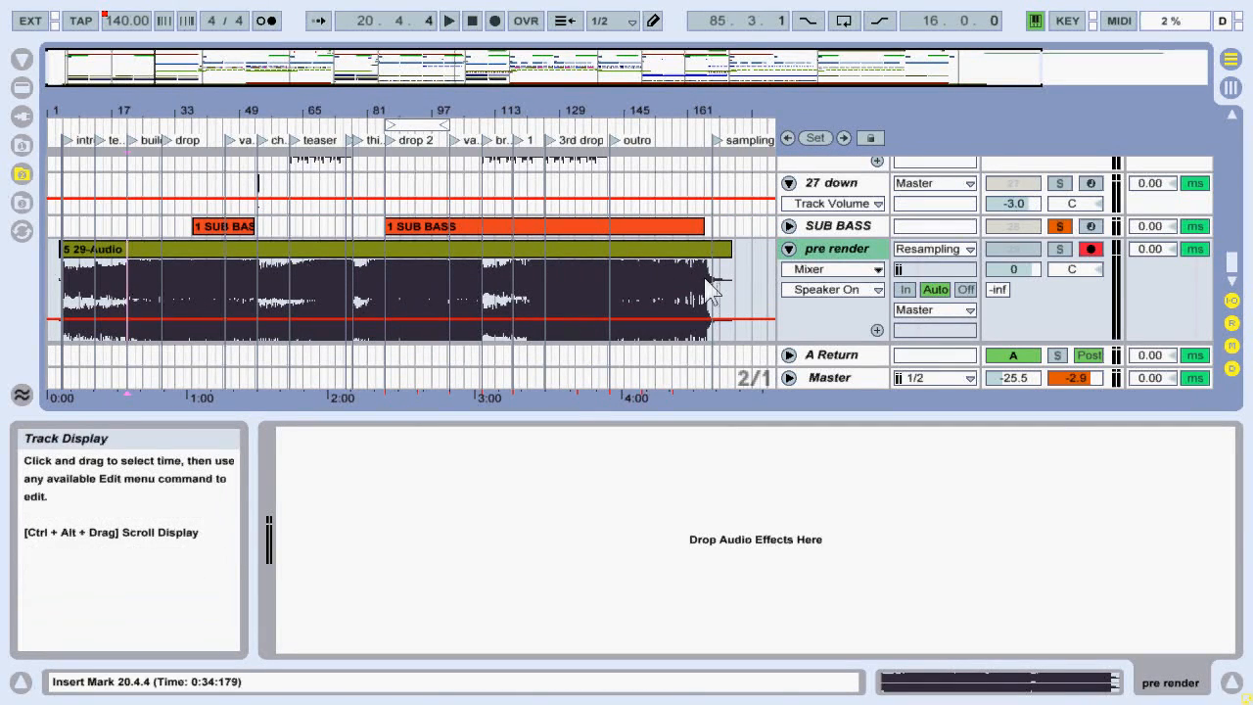
drag(529, 61, 528, 68)
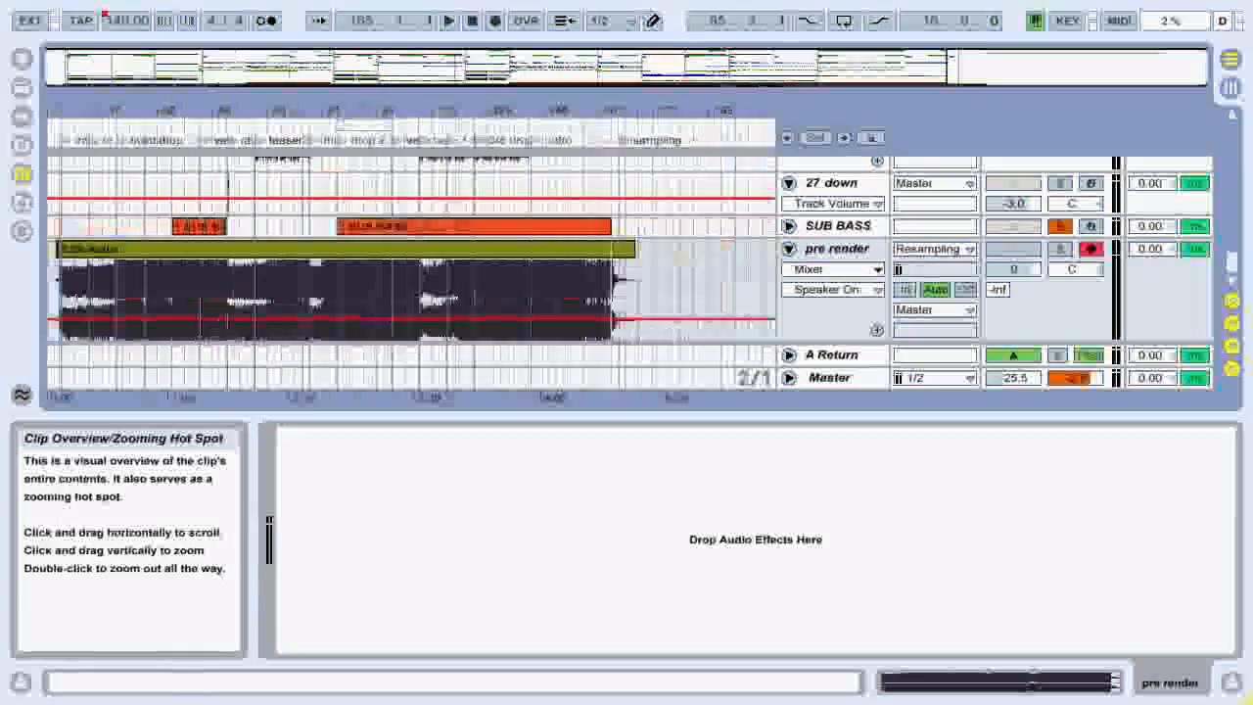
Show the Master track's effect chain and display the second Utility's Gain automation in a new lane.
click(824, 377)
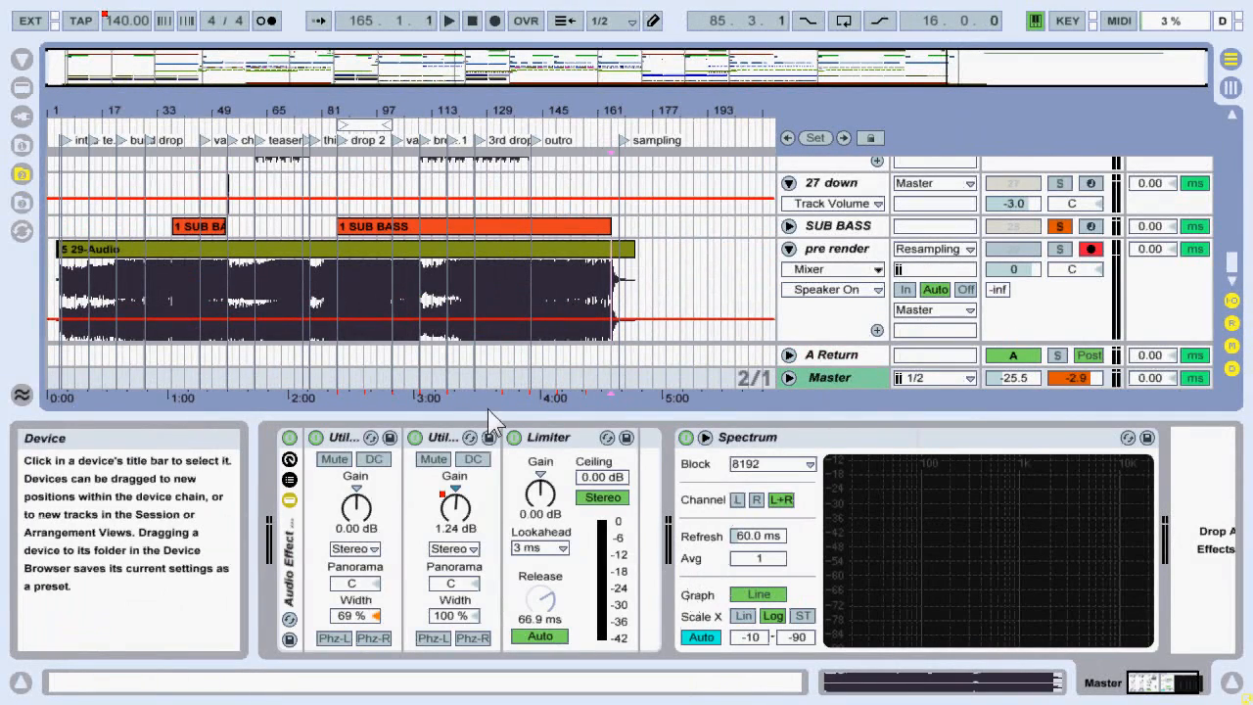
click(289, 482)
click(289, 481)
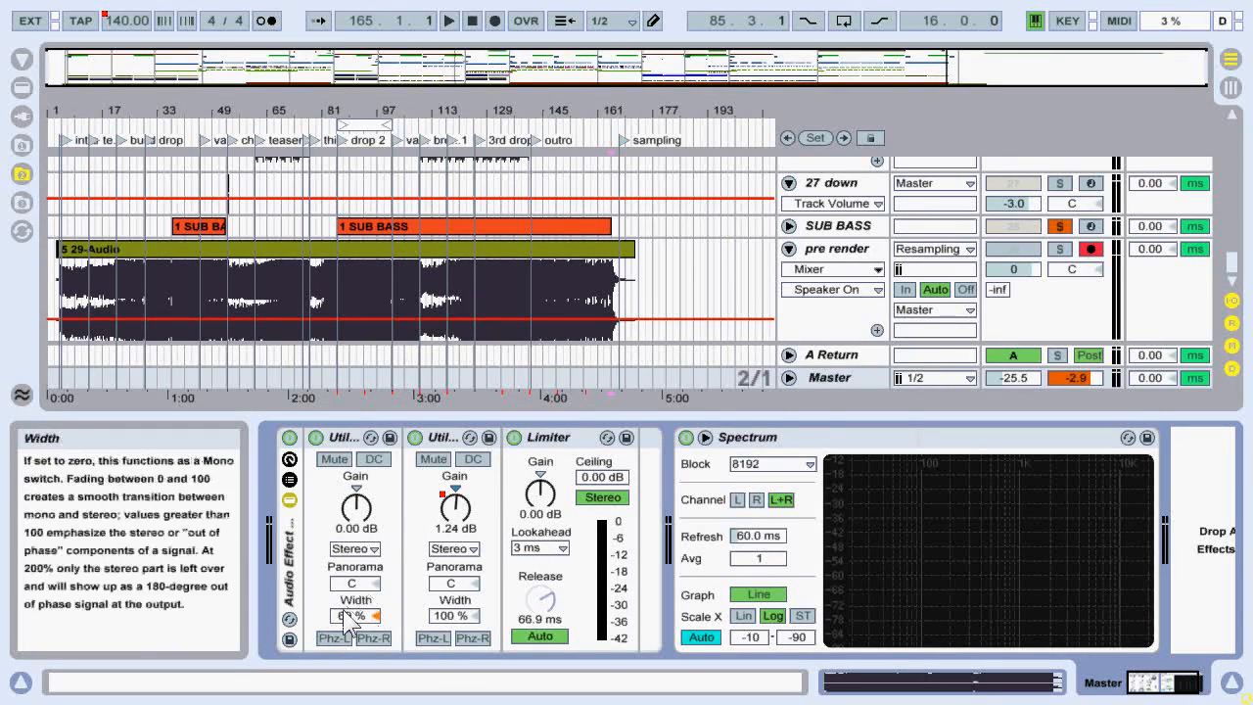
right_click(455, 504)
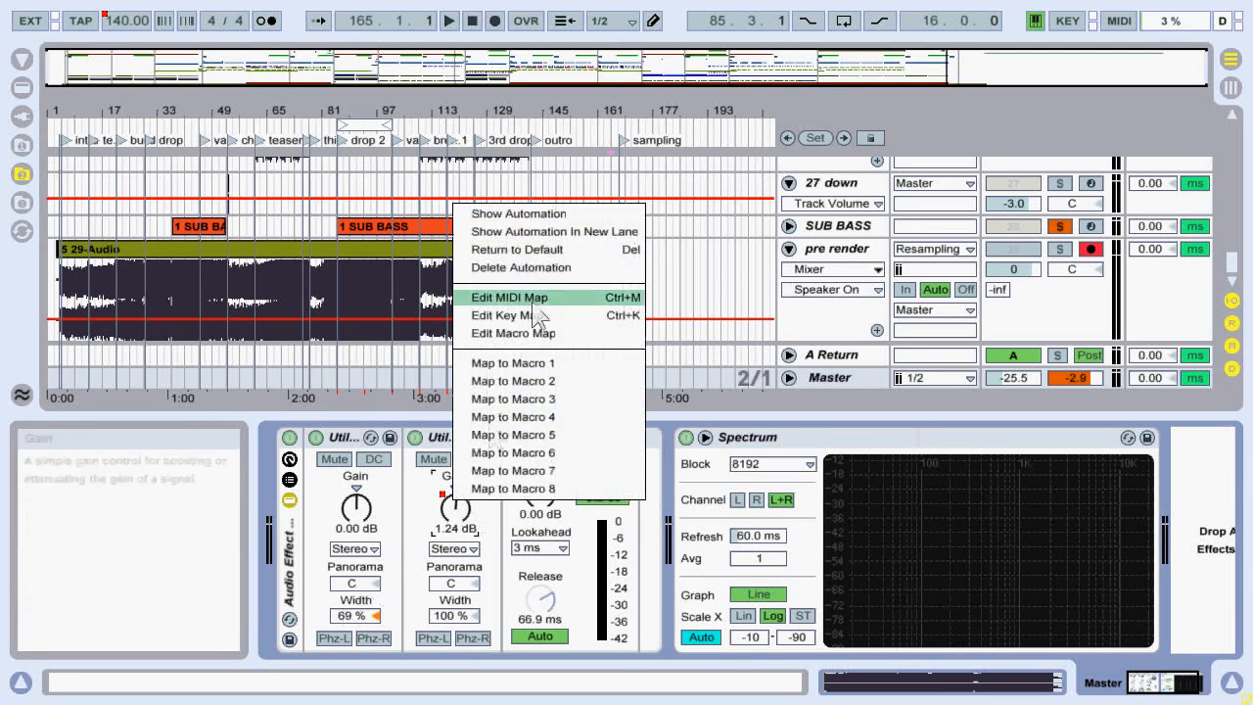
click(507, 230)
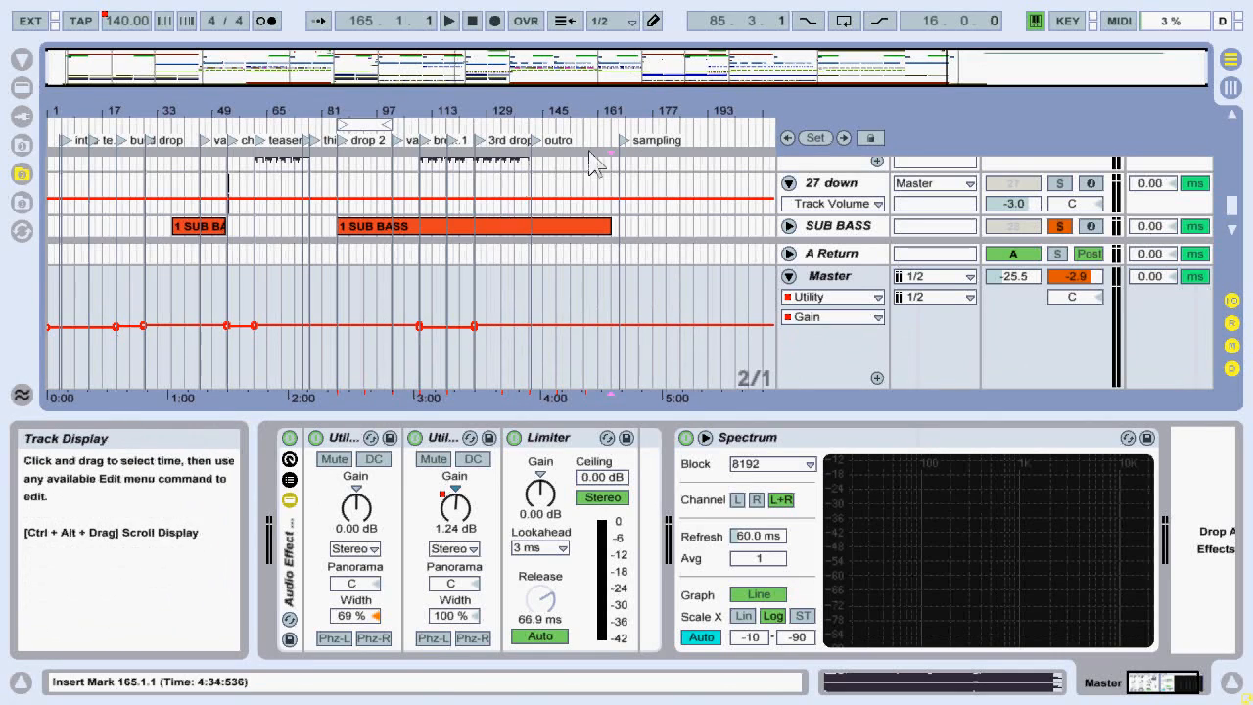
Hide the device view and look over the arrangement's ending, placing the insert mark at 171.1.1 on the verb clap track.
drag(783, 48, 783, 72)
scroll(707, 271, up, 10)
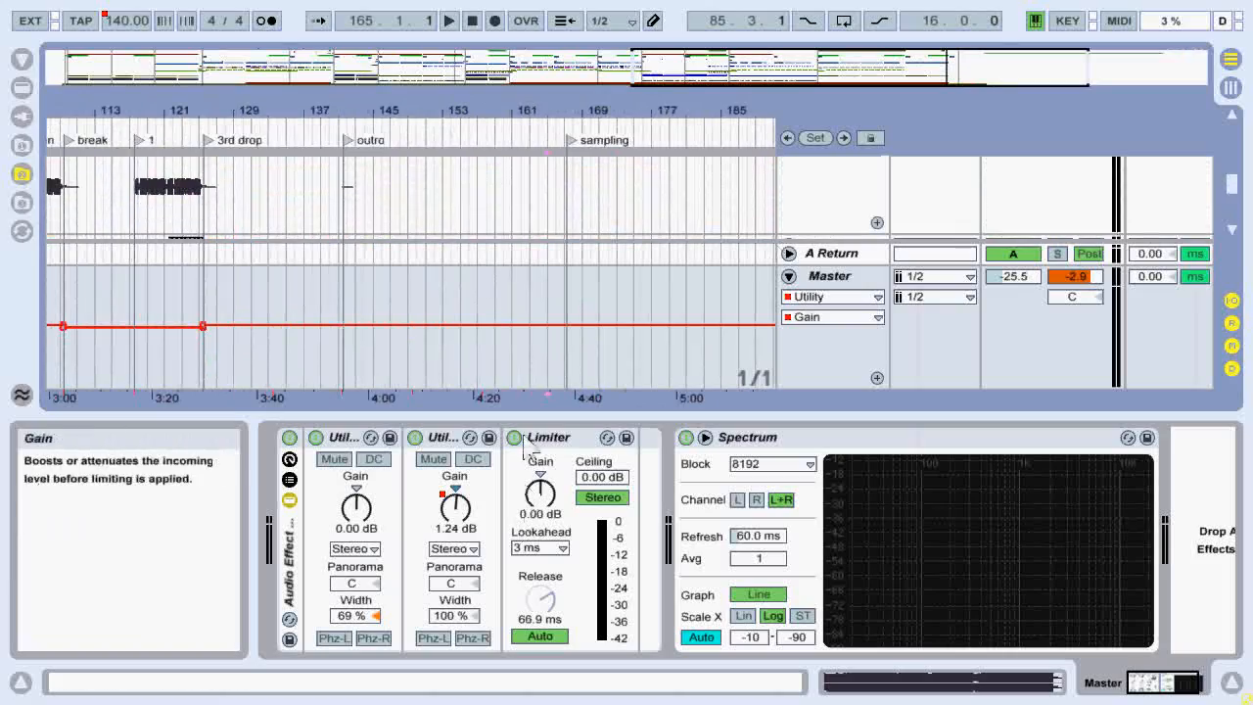
drag(524, 415, 524, 434)
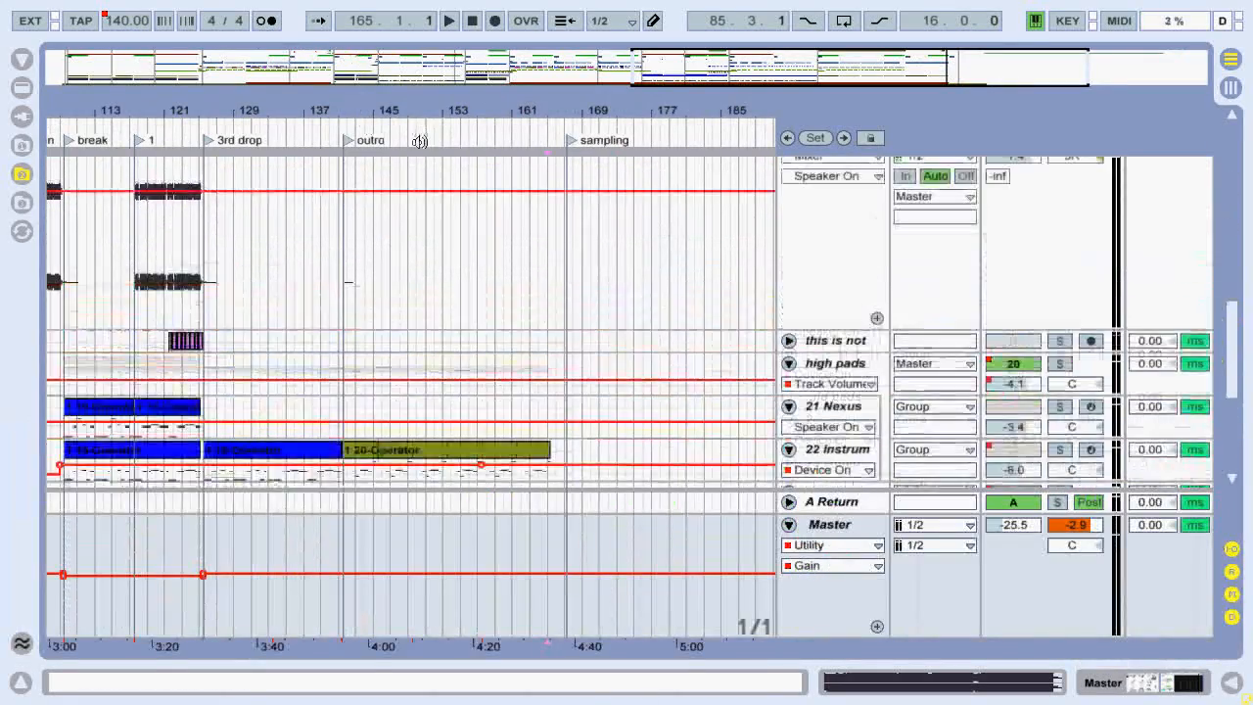
scroll(416, 193, up, 6)
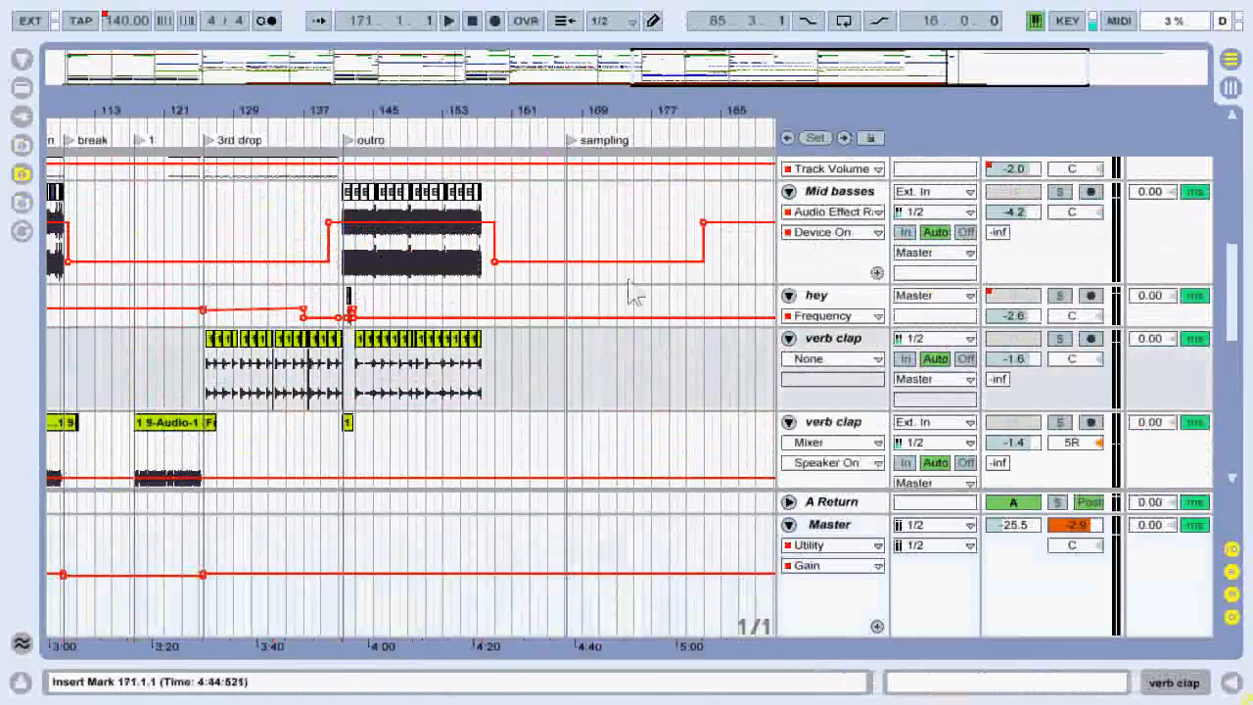
drag(646, 71, 734, 82)
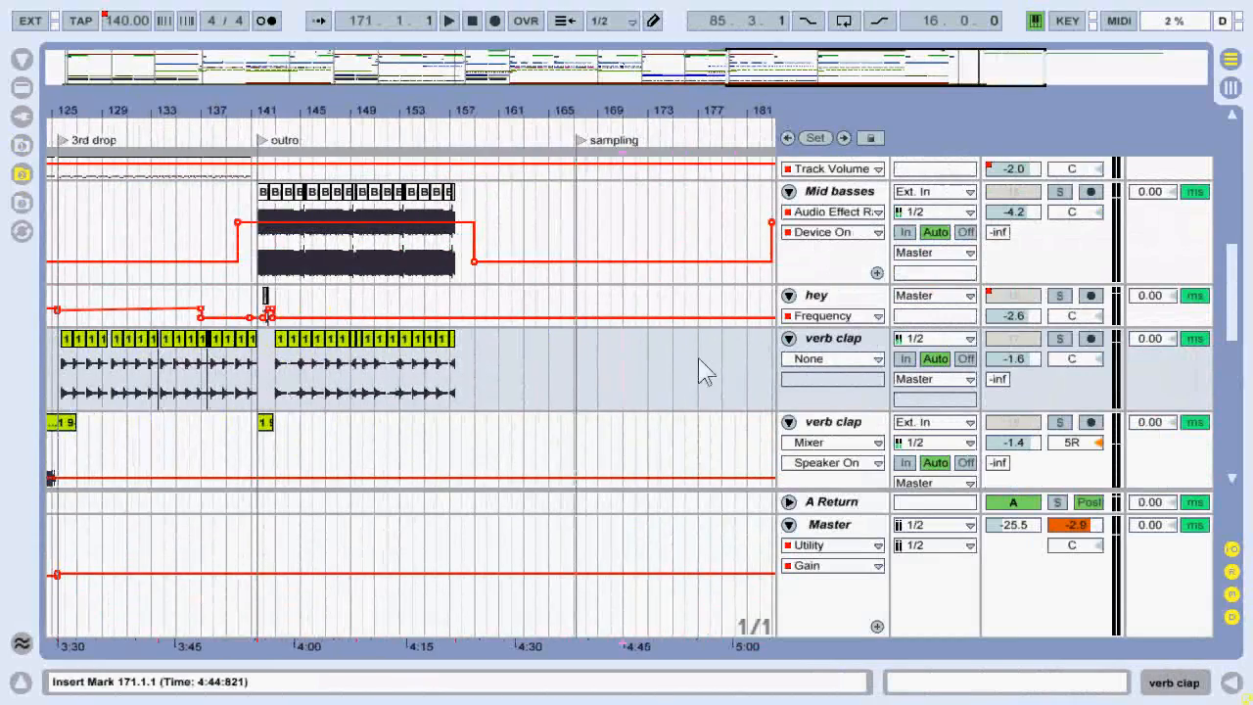
drag(473, 86, 423, 416)
mouse_move(638, 87)
mouse_down()
mouse_move(812, 89)
mouse_move(627, 100)
mouse_up()
Reduce the lane heights of the second verb clap track and the pre render track.
scroll(799, 360, down, 3)
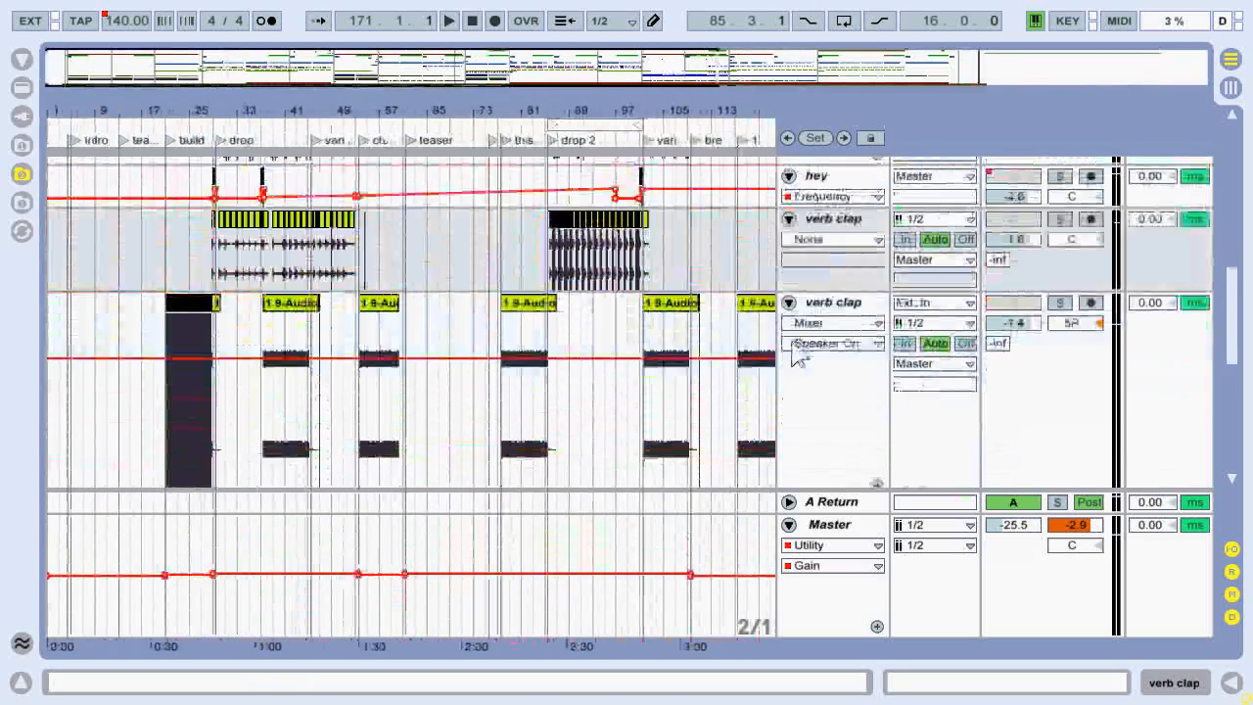
scroll(798, 358, down, 3)
drag(834, 372, 834, 284)
scroll(852, 442, down, 5)
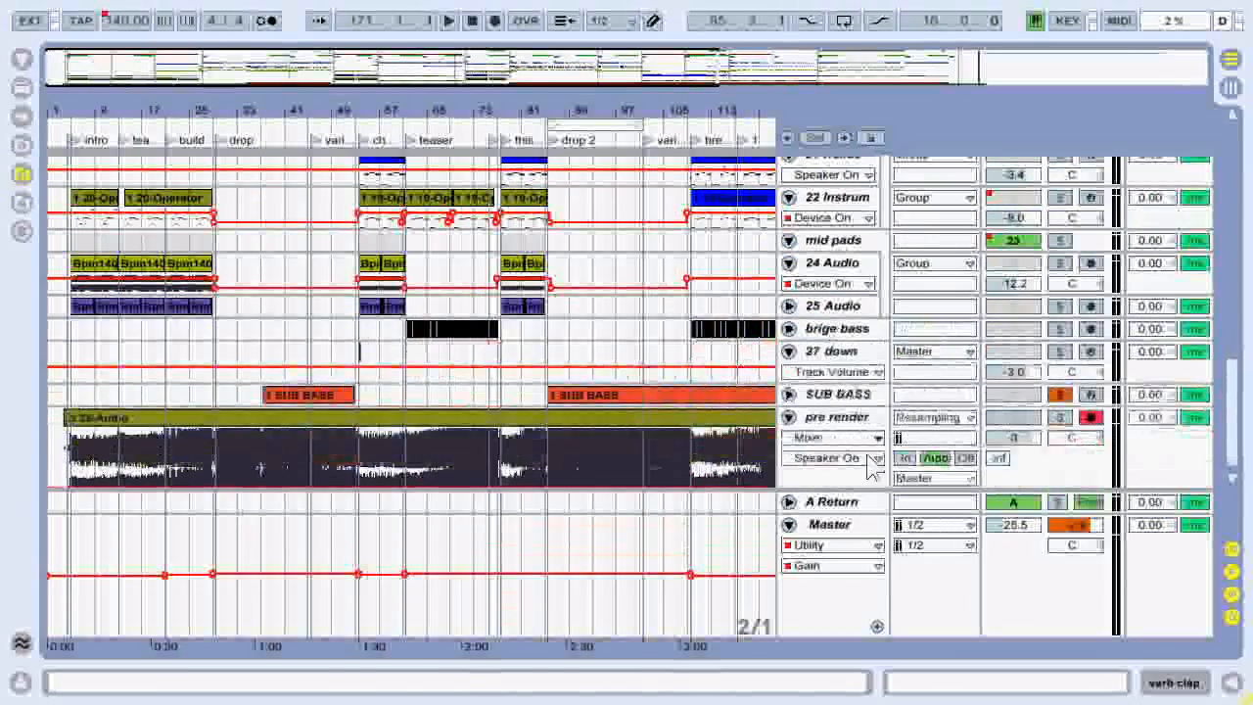
scroll(861, 467, down, 1)
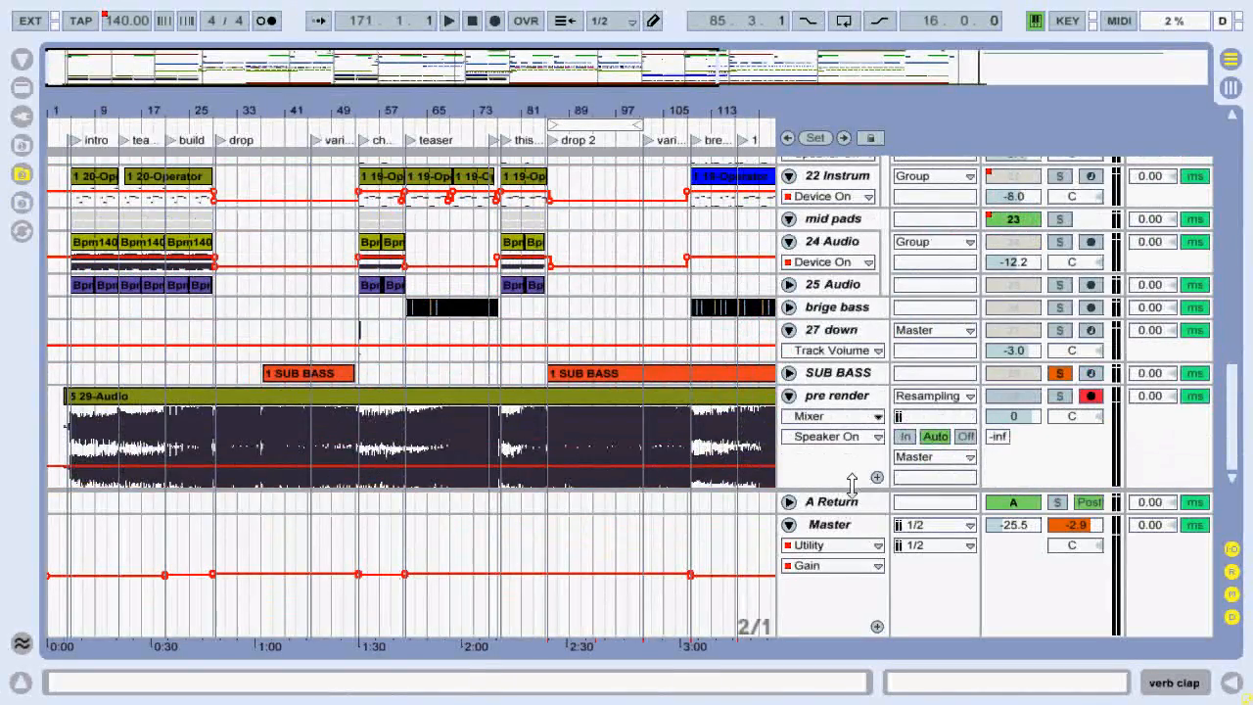
scroll(861, 430, up, 6)
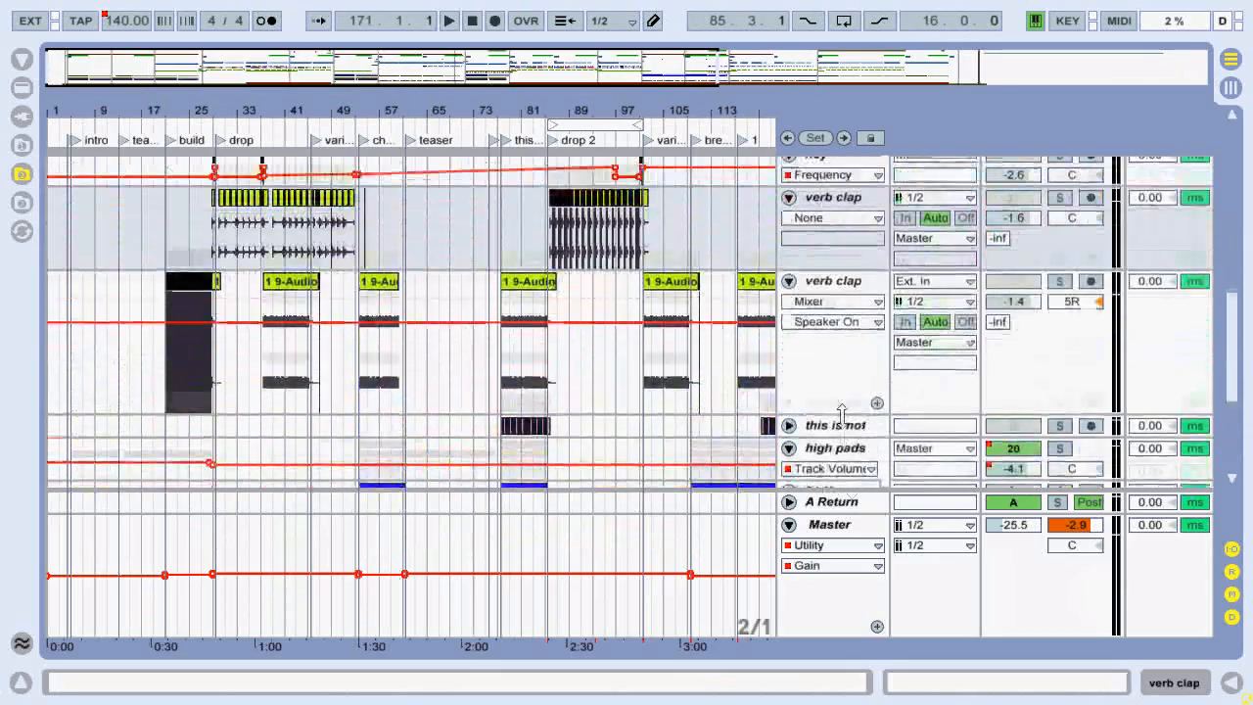
drag(821, 337, 835, 338)
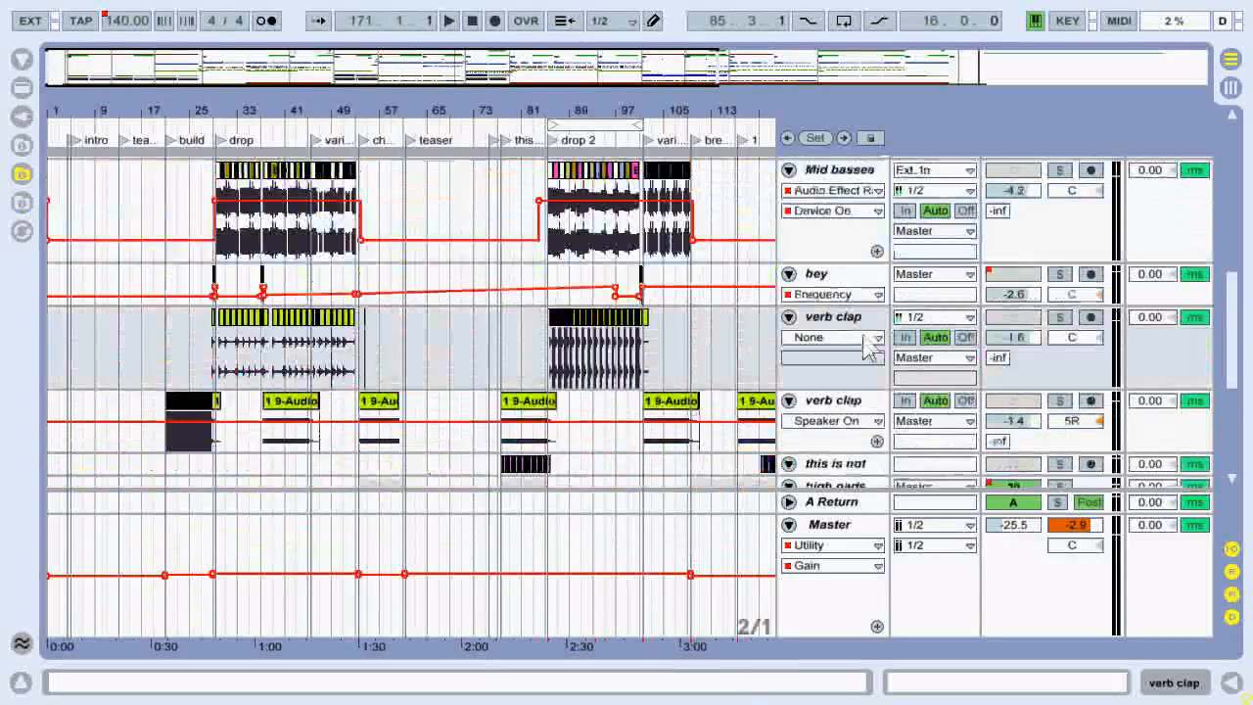
Reduce the Mid basses and tainted lane heights, select the hey track, and show the topmost tracks.
scroll(833, 362, up, 1)
scroll(783, 302, up, 3)
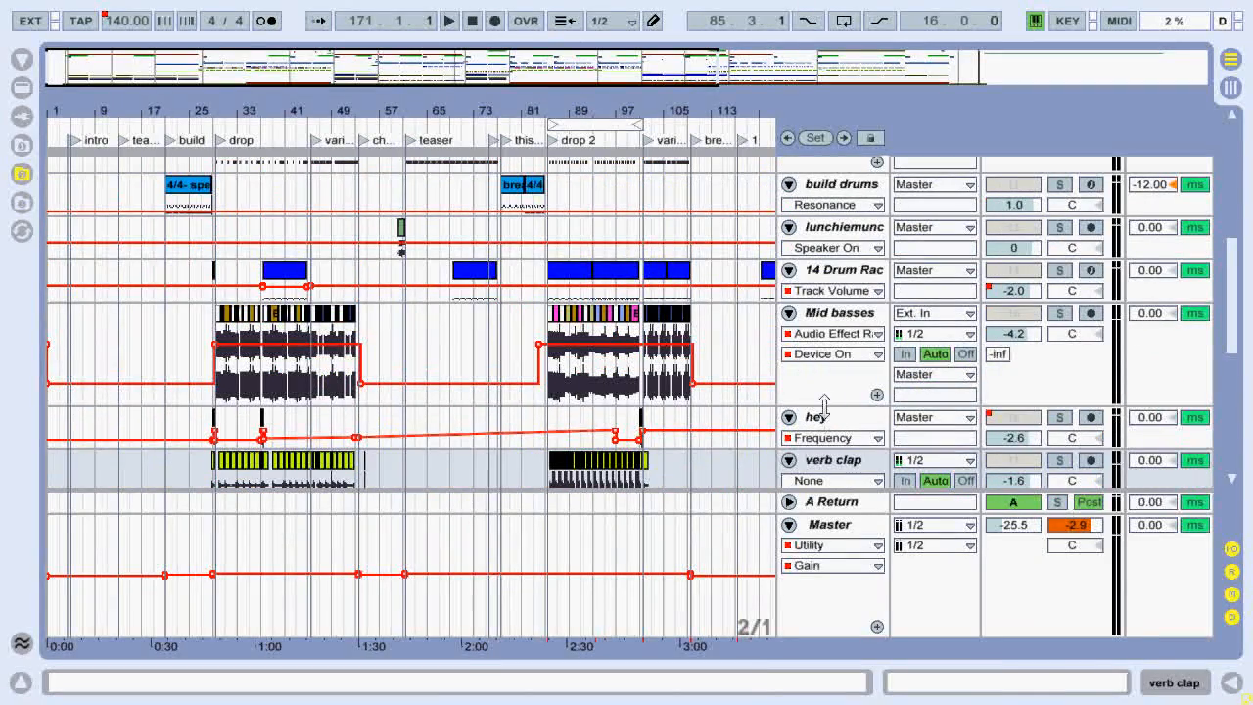
click(824, 414)
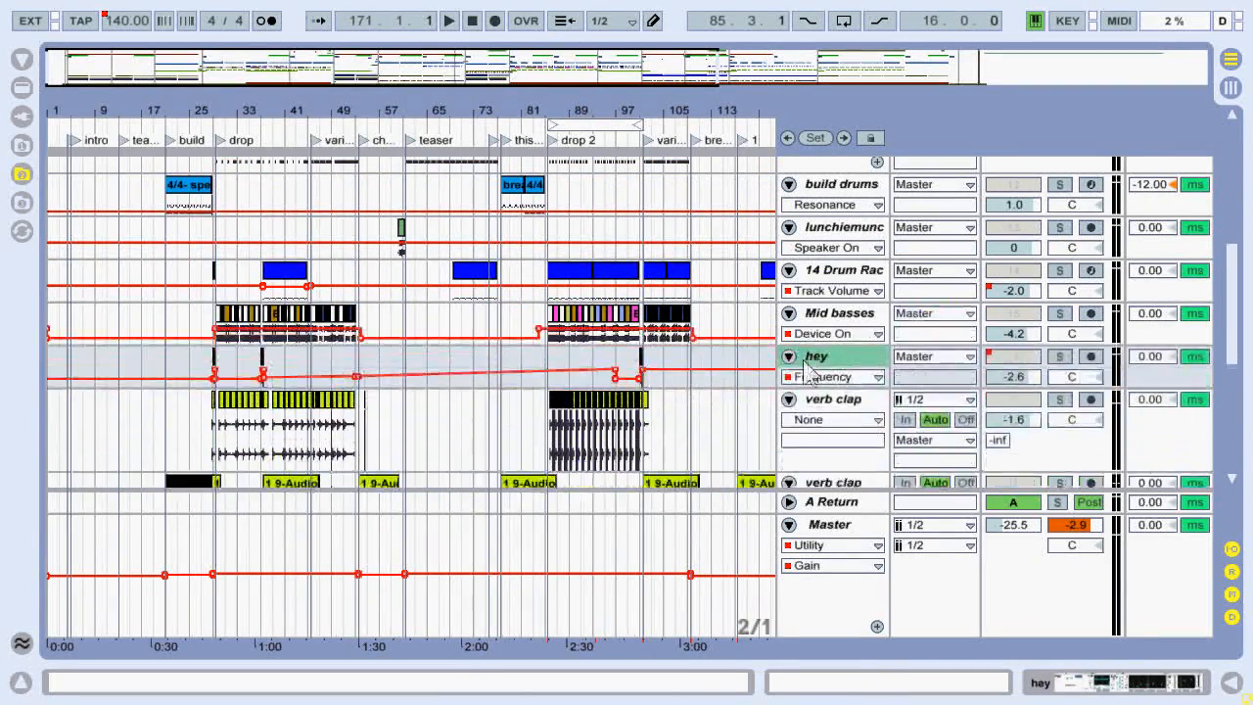
scroll(817, 396, up, 4)
scroll(808, 380, up, 3)
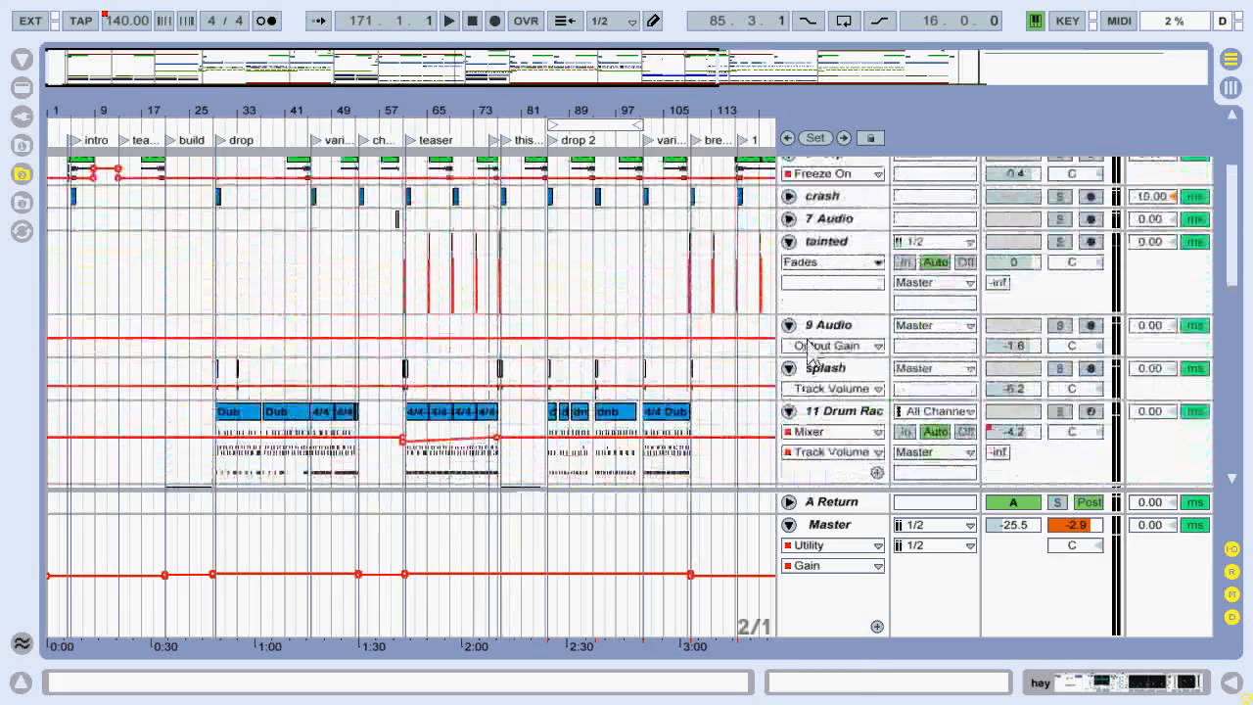
scroll(808, 272, up, 4)
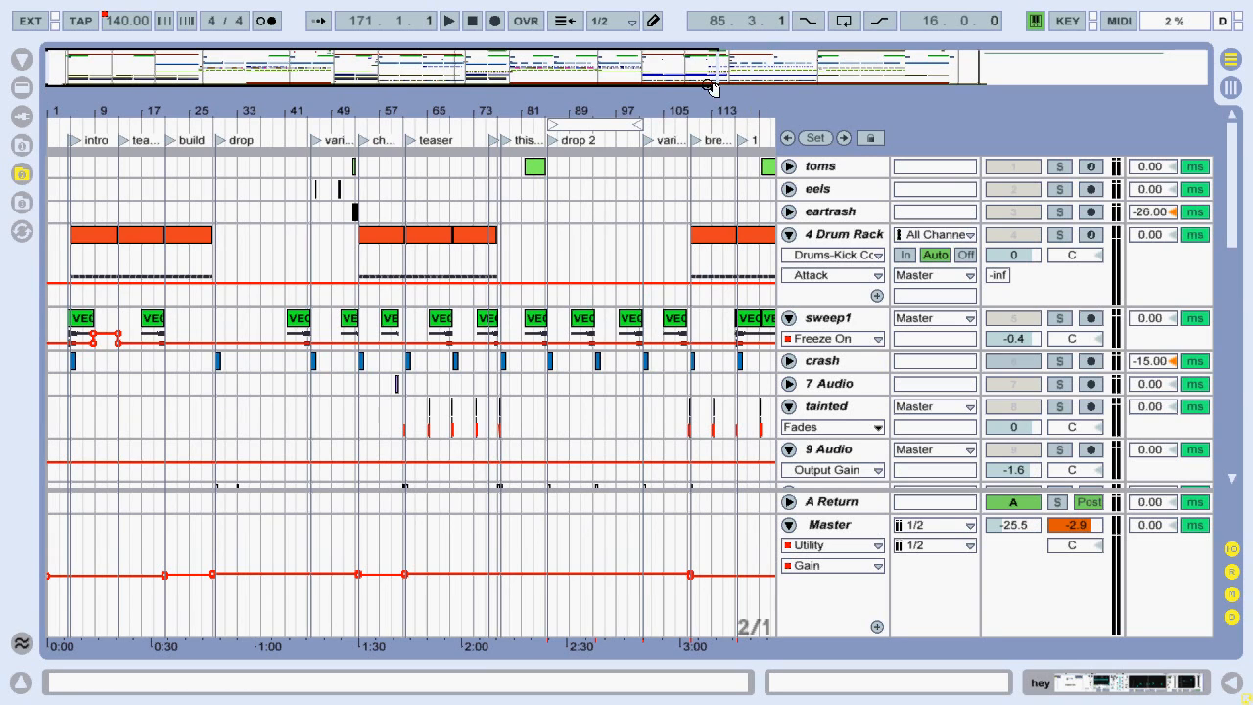
Fold the 11 Drum Rack track and reduce the height of the first verb clap lane.
scroll(765, 367, down, 5)
scroll(765, 367, down, 5)
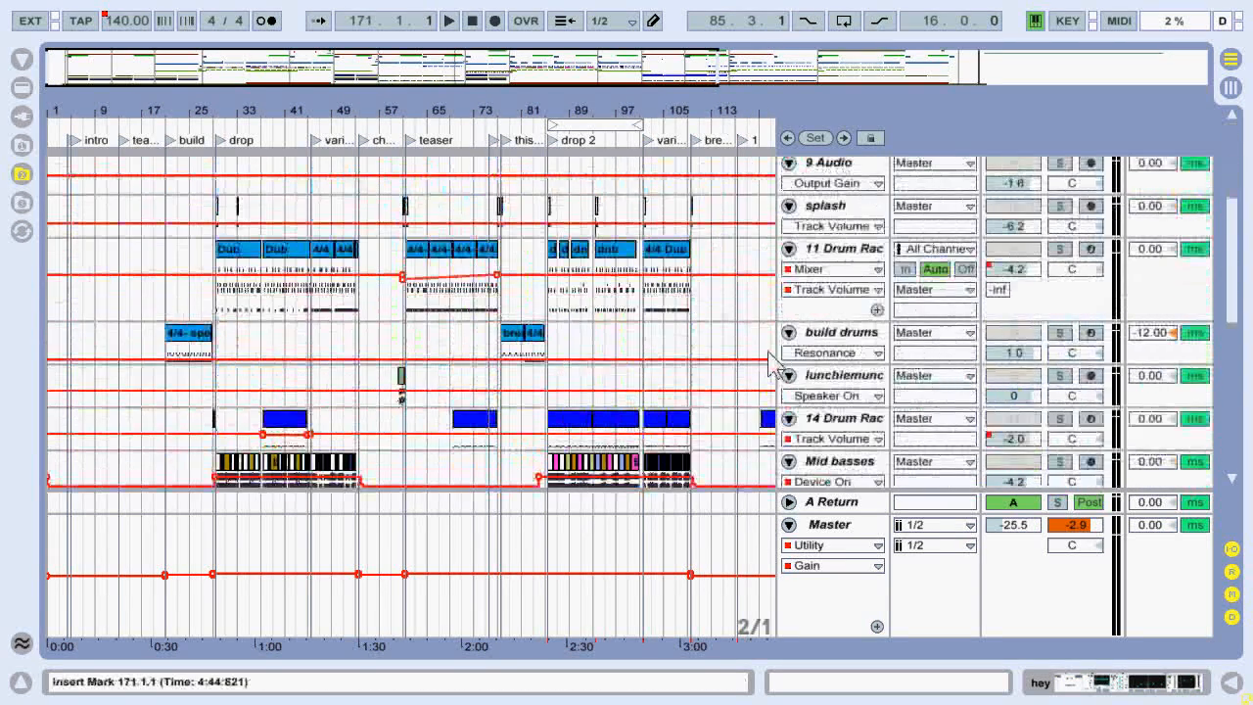
click(788, 250)
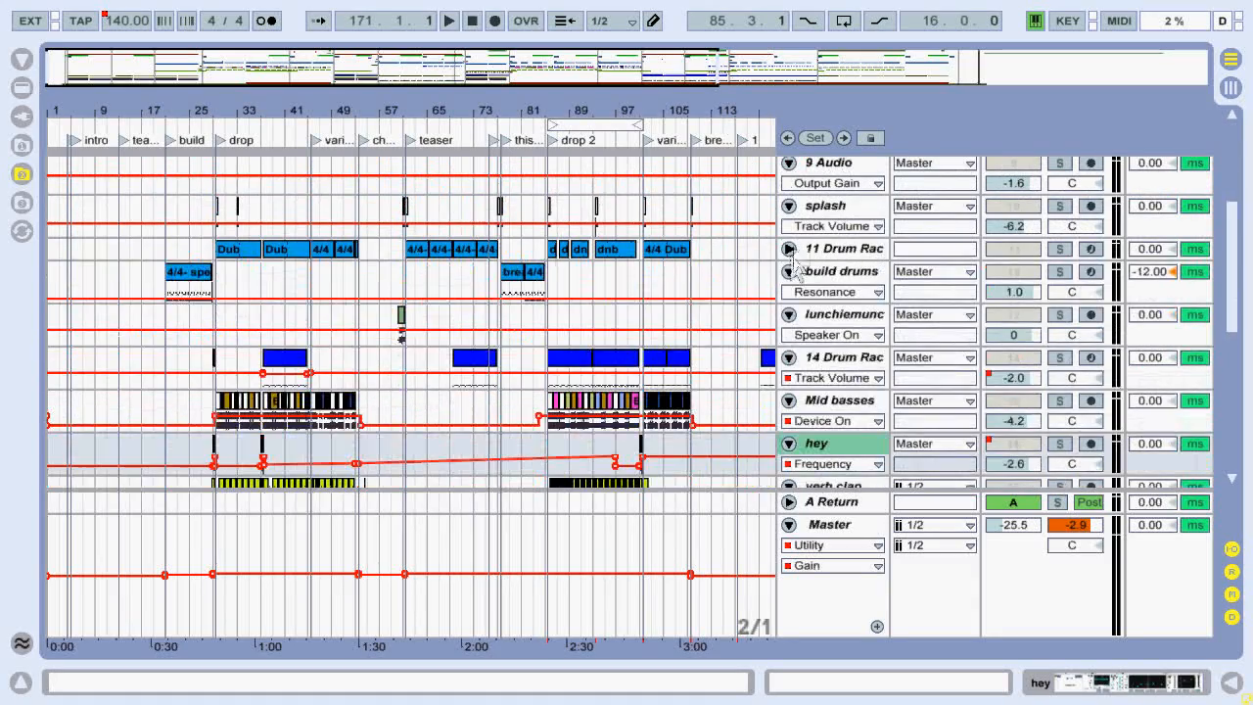
click(789, 250)
scroll(788, 262, down, 6)
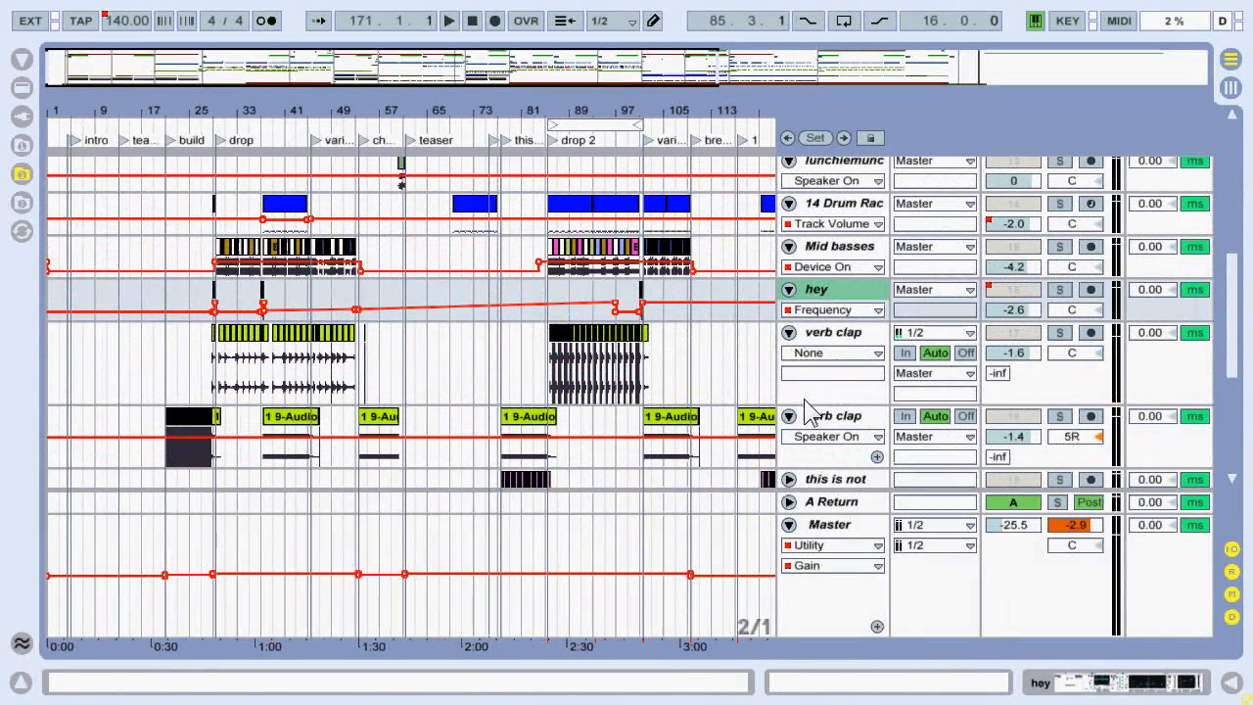
drag(797, 404, 797, 362)
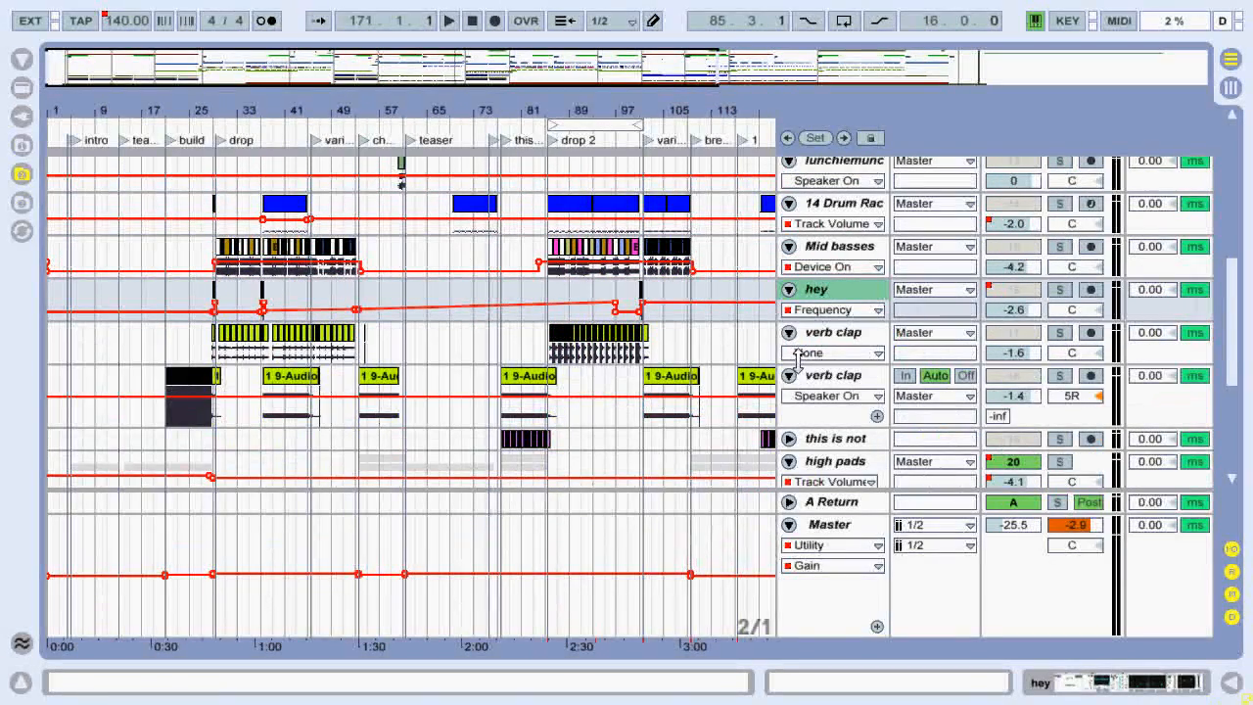
Fold the Master track's automation lane and enlarge the pre render lane to show its waveform.
scroll(797, 362, down, 3)
scroll(797, 382, down, 3)
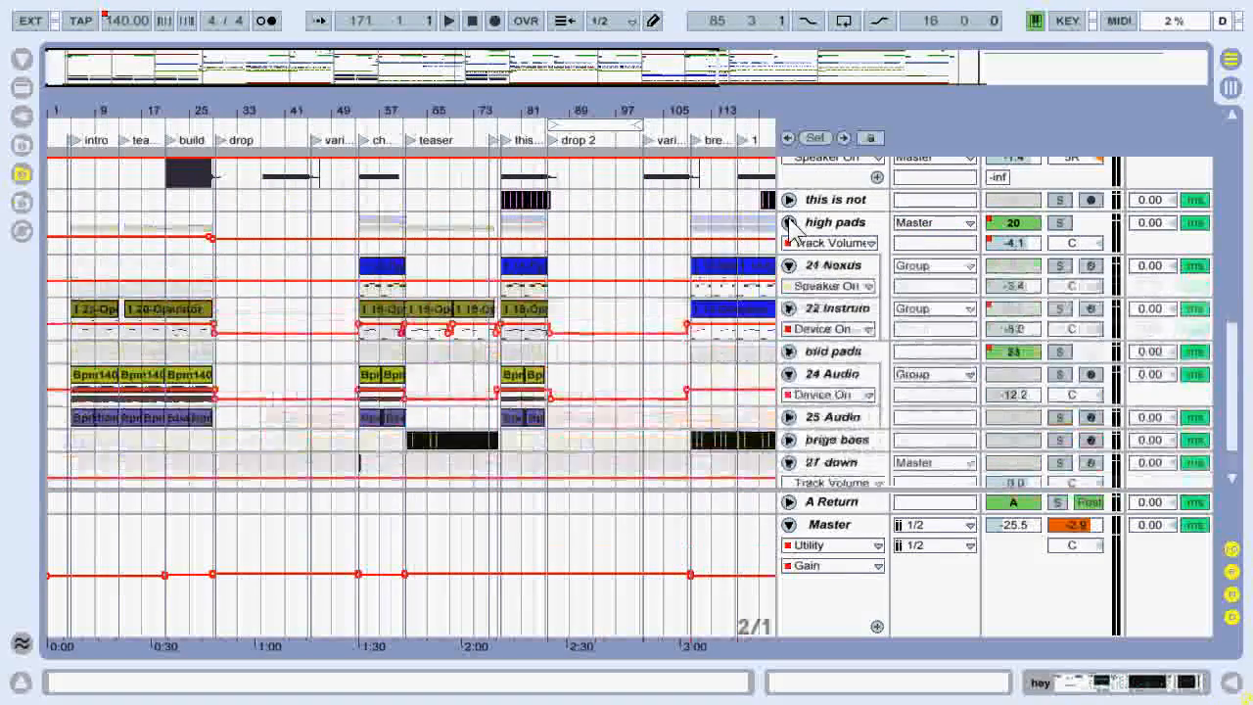
scroll(780, 259, down, 3)
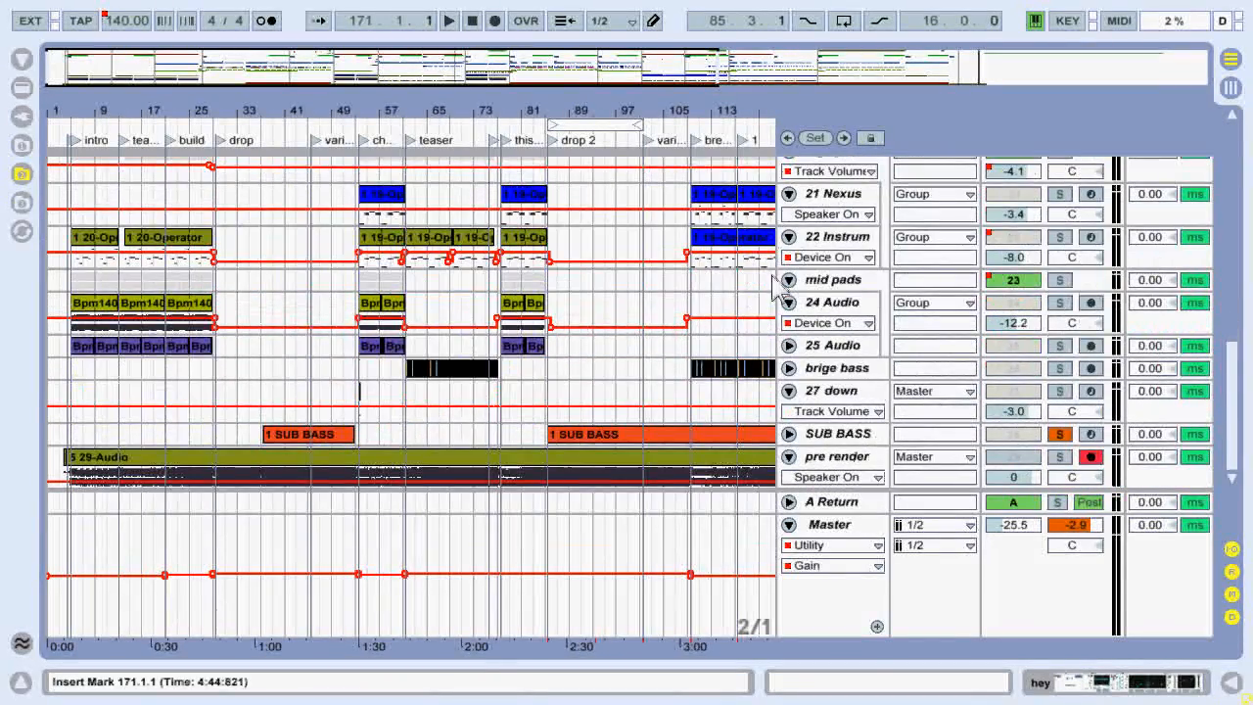
click(788, 523)
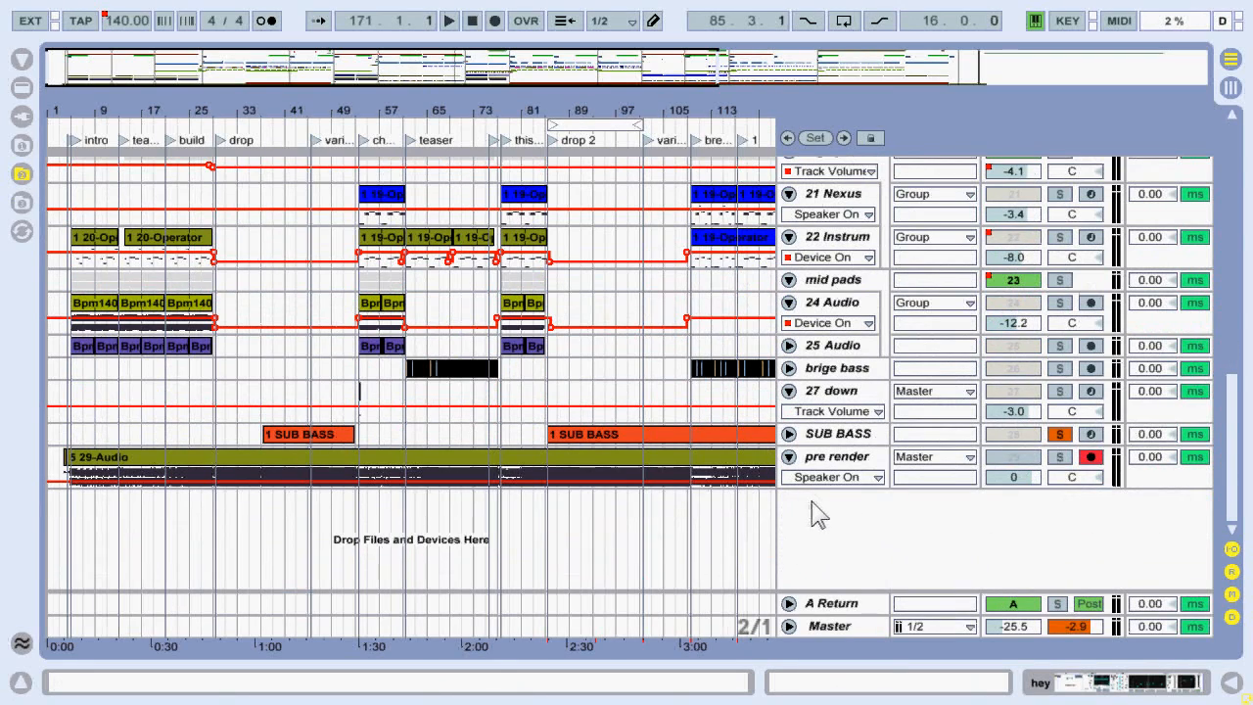
drag(801, 487, 800, 556)
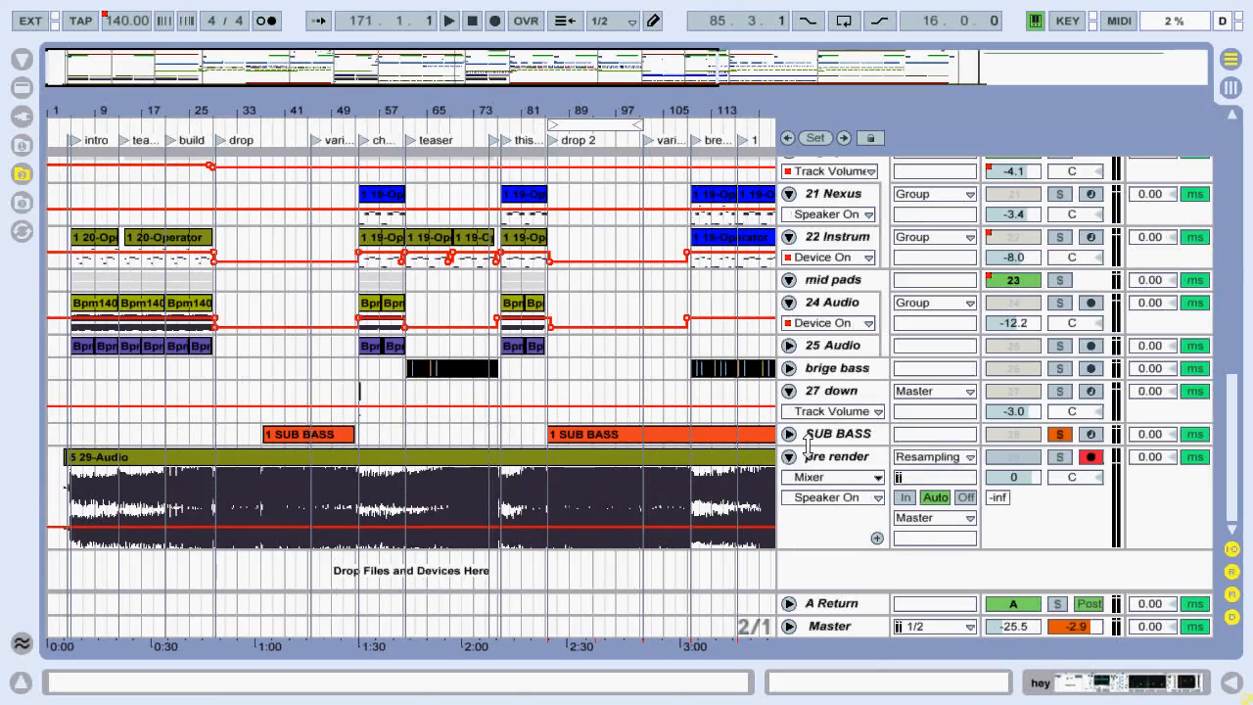